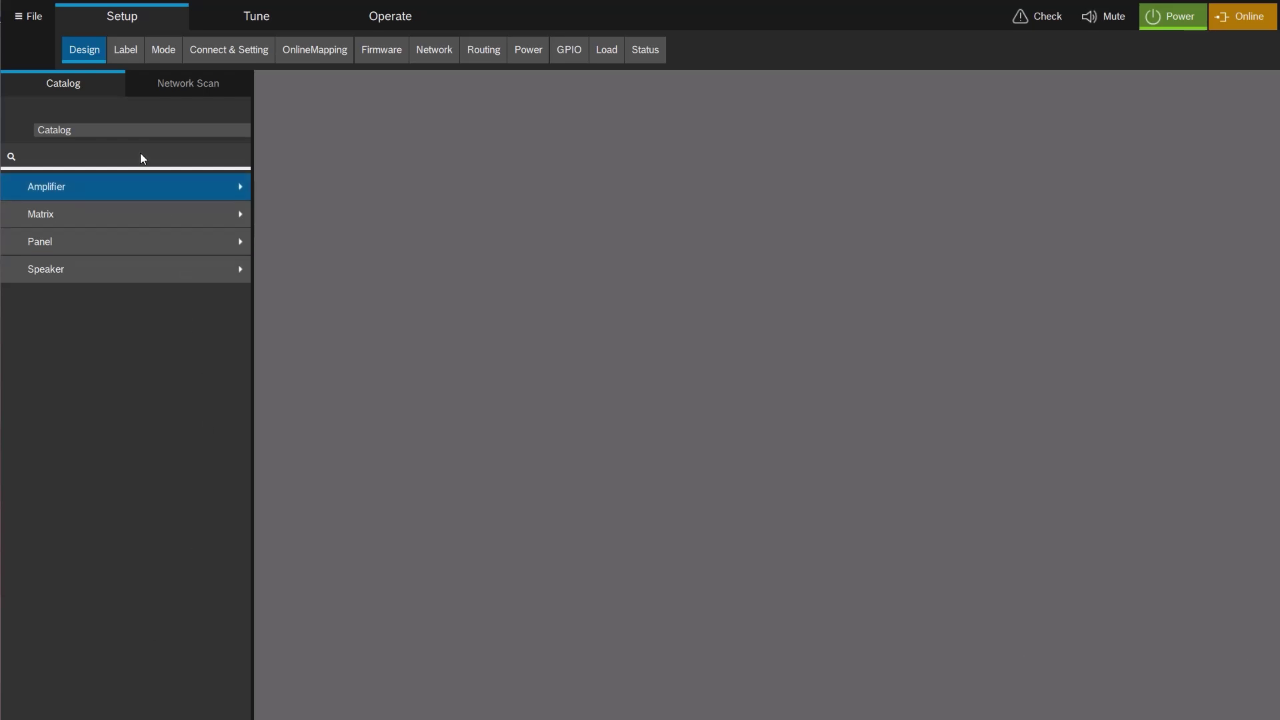
# Add IX15:4, IX30:4, IX30:8, IX60:4 and IX60:8 amplifiers from the IX catalog to the canvas.
pyautogui.click(89, 183)
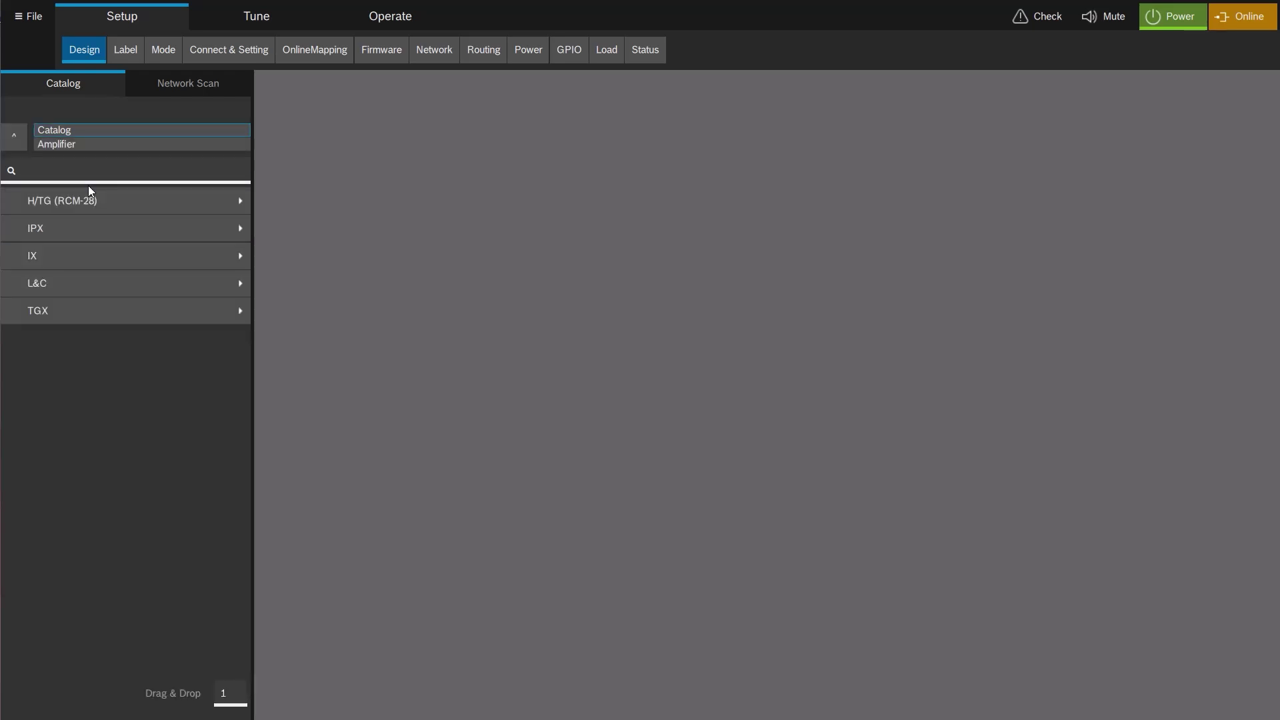
pyautogui.click(70, 258)
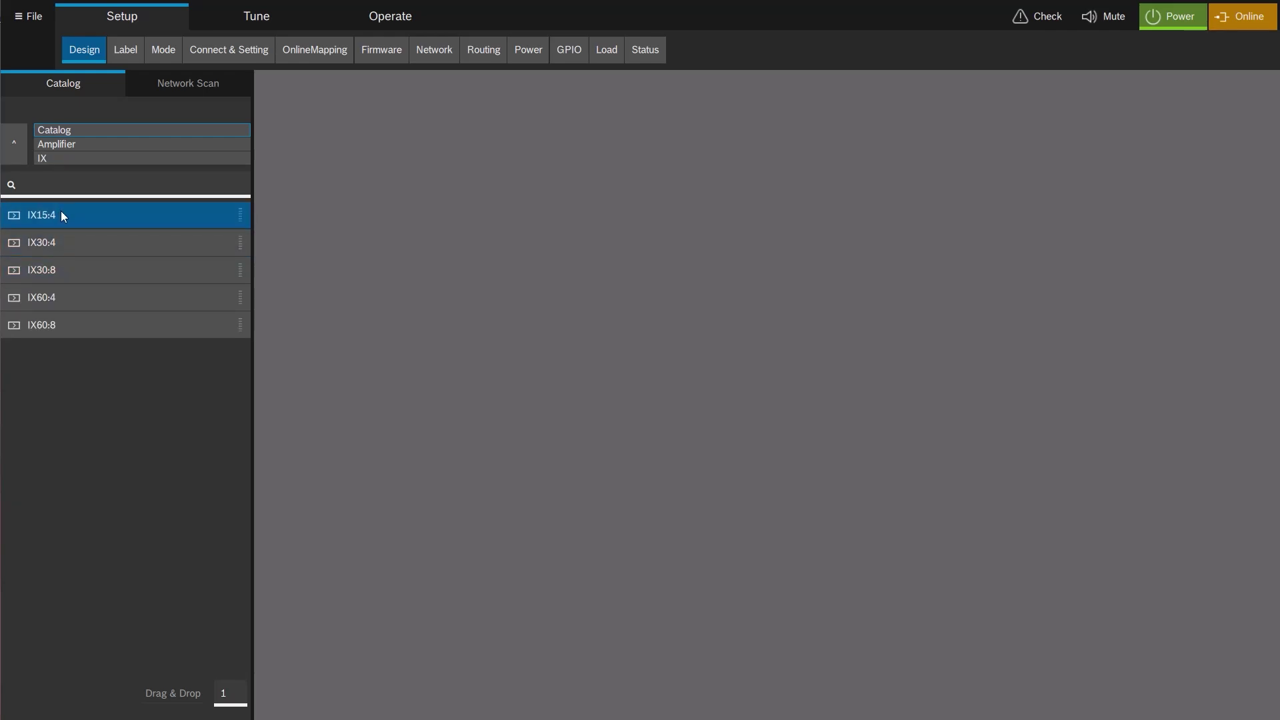
pyautogui.moveTo(61, 212); pyautogui.dragTo(434, 136)
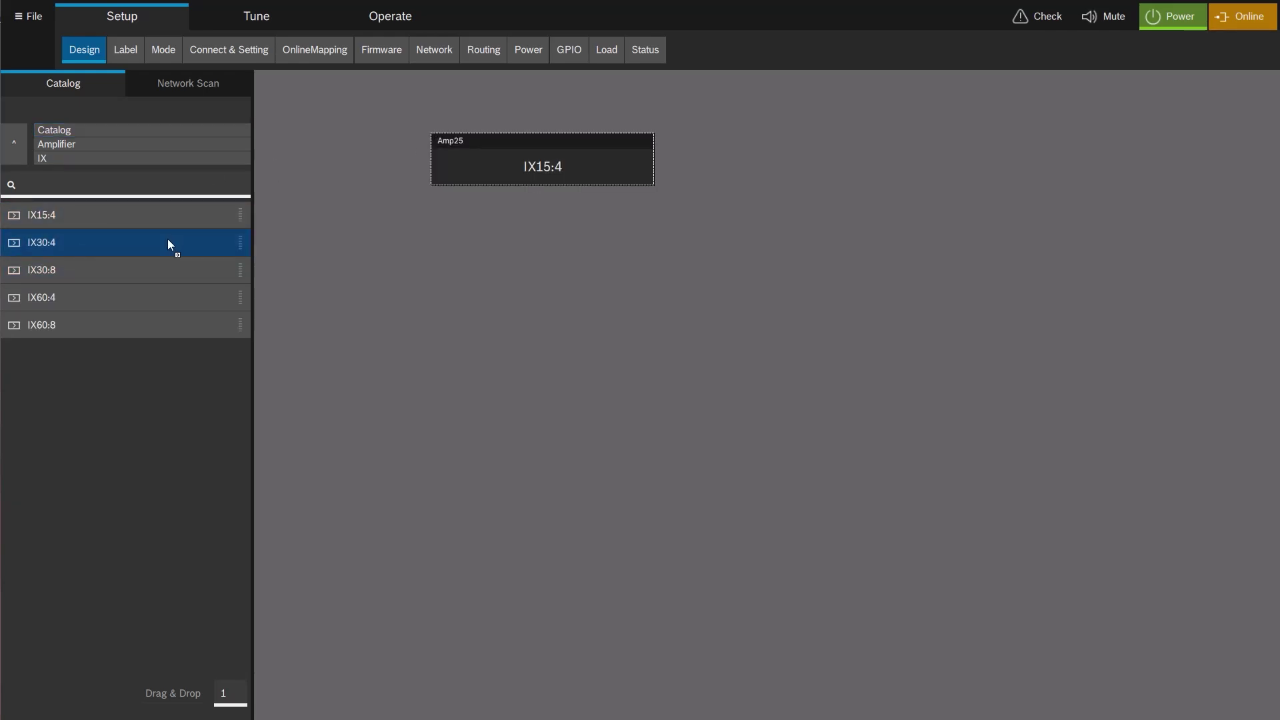
pyautogui.moveTo(513, 217); pyautogui.dragTo(513, 216)
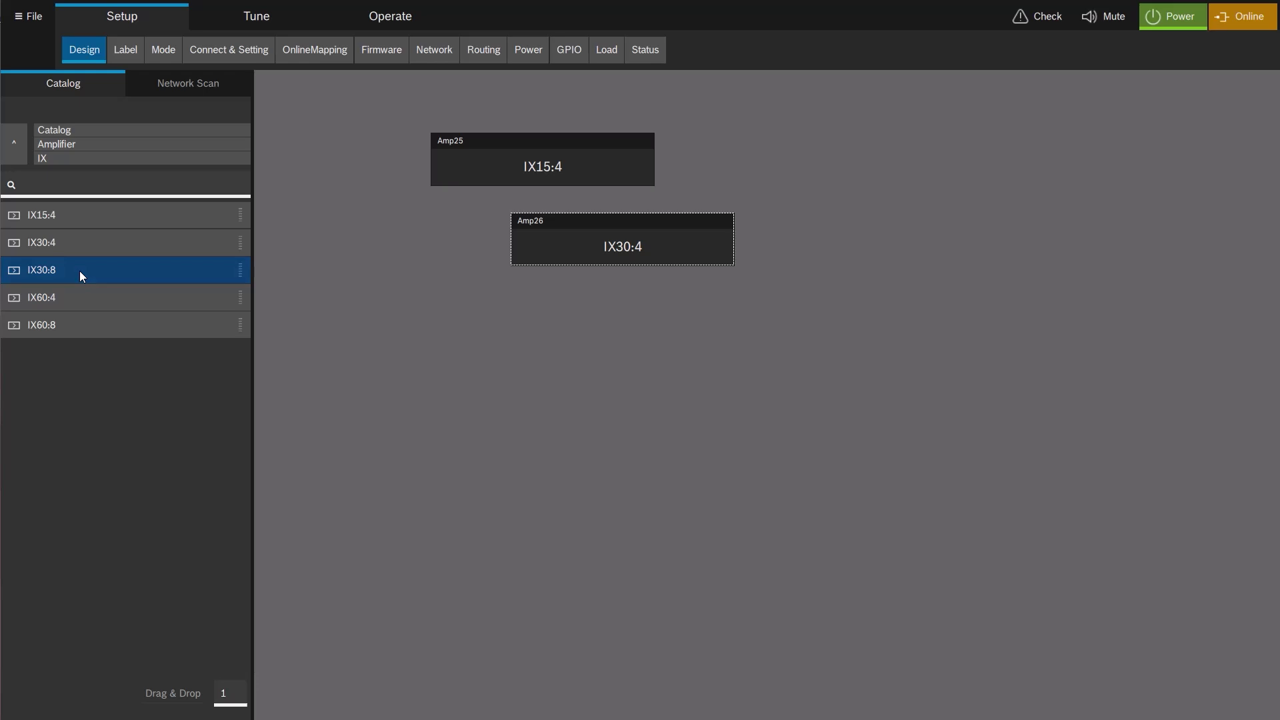
pyautogui.moveTo(79, 271); pyautogui.dragTo(497, 287)
pyautogui.moveTo(77, 294); pyautogui.dragTo(178, 329)
pyautogui.moveTo(509, 407); pyautogui.dragTo(510, 407)
pyautogui.moveTo(65, 327); pyautogui.dragTo(418, 505)
pyautogui.moveTo(547, 491); pyautogui.dragTo(547, 492)
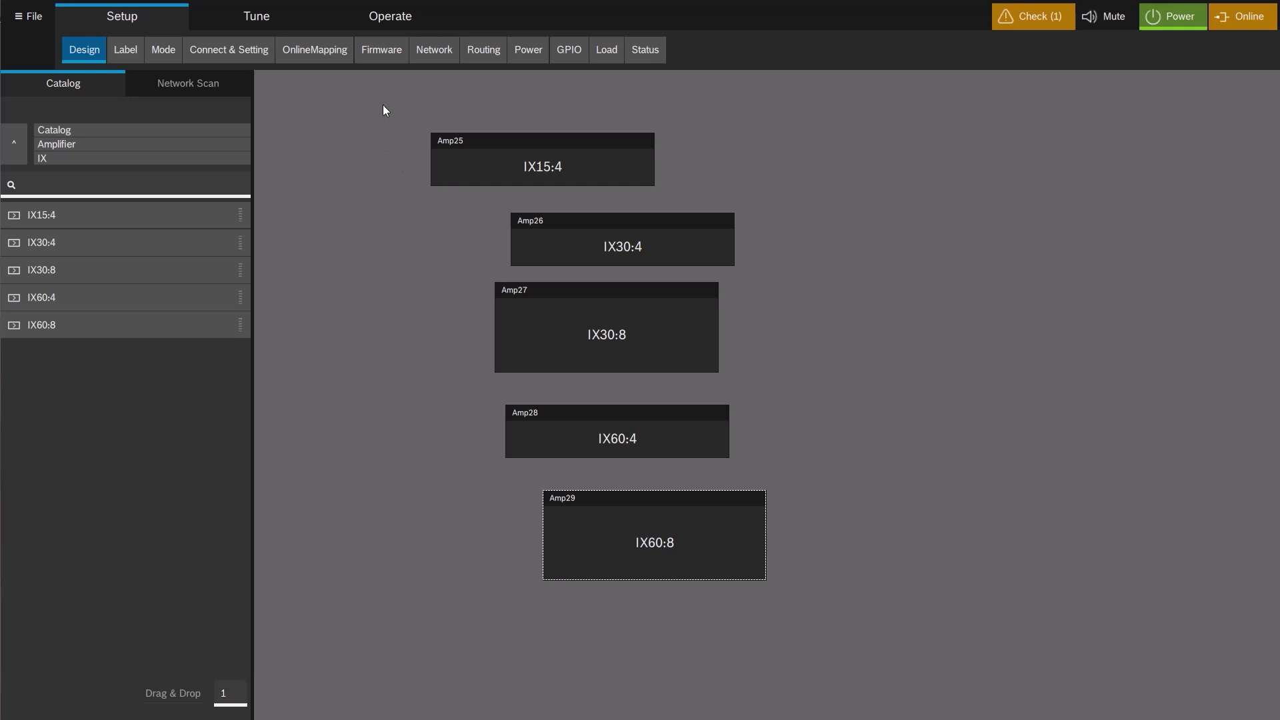
# Align all five amplifiers on their left edges and distribute them evenly top to bottom.
pyautogui.moveTo(381, 106); pyautogui.dragTo(942, 634)
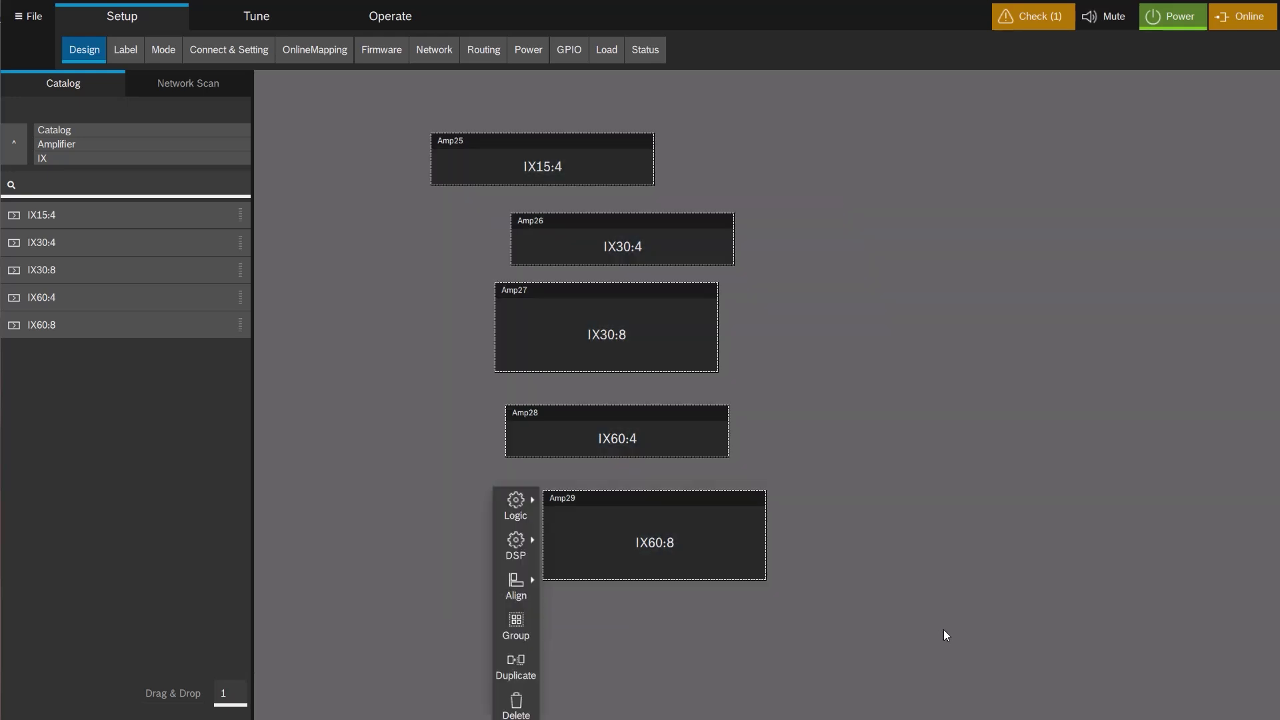
pyautogui.click(515, 577)
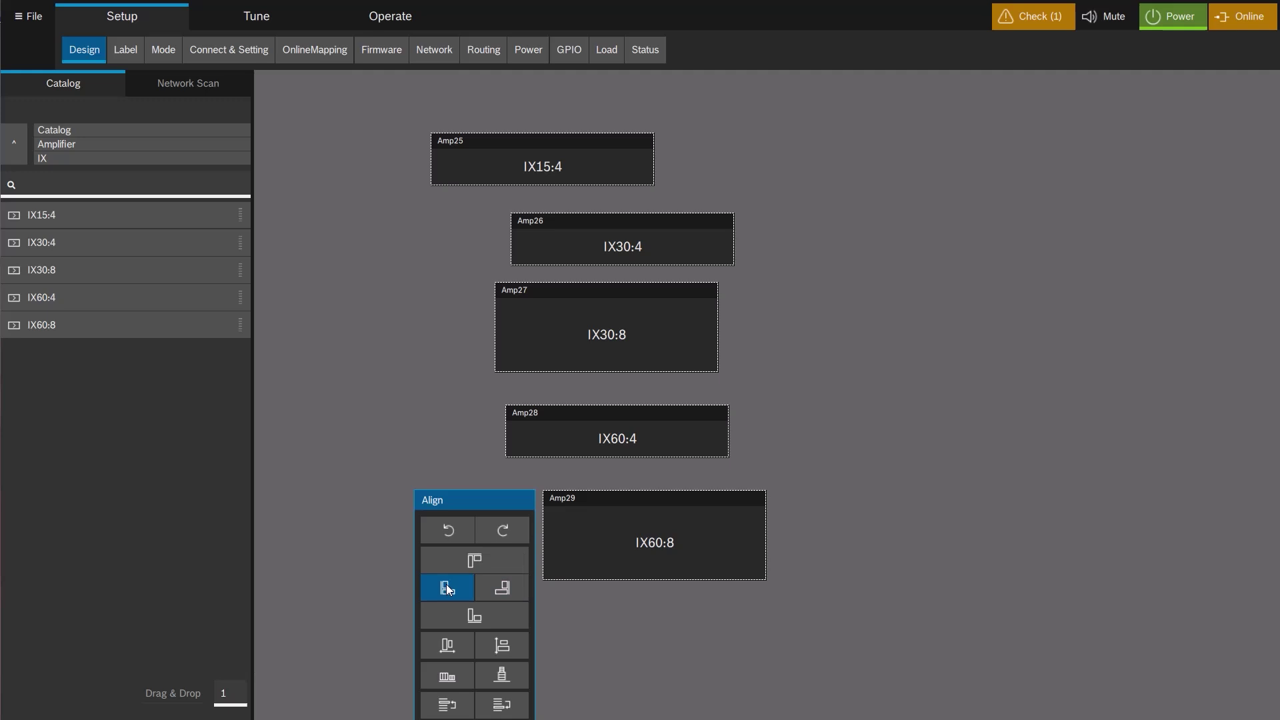
pyautogui.click(446, 584)
pyautogui.click(502, 647)
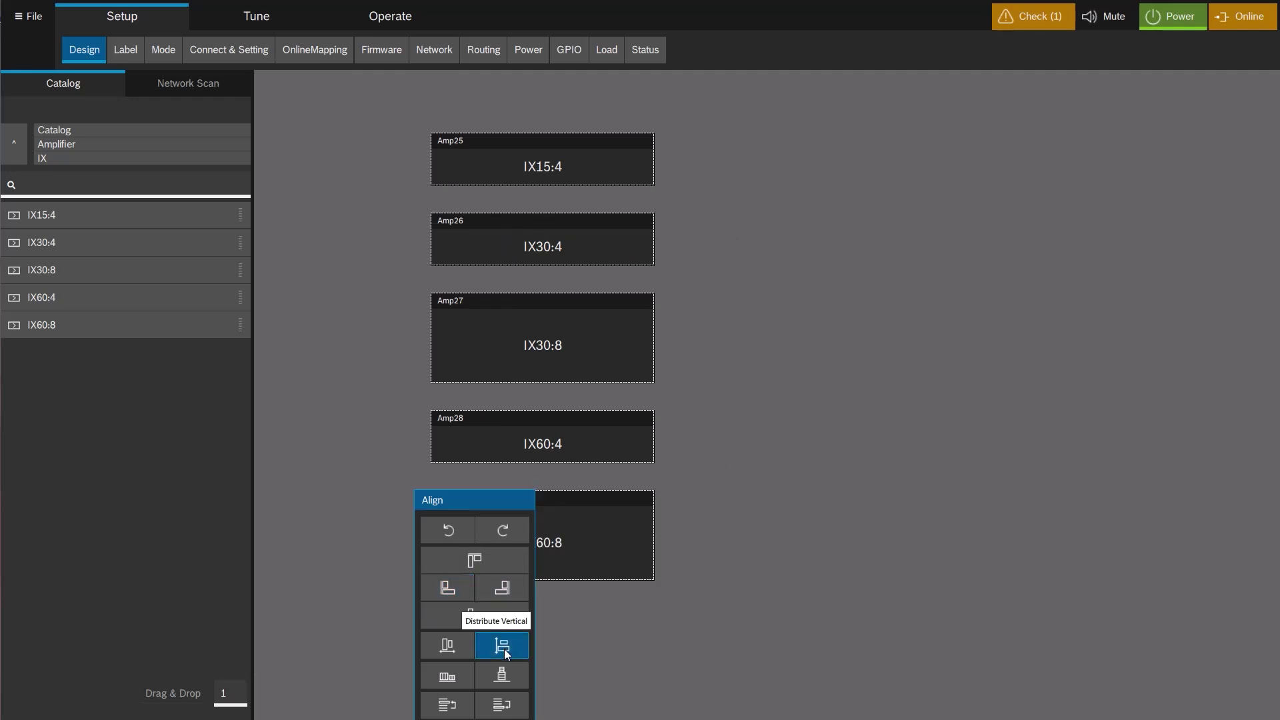
pyautogui.click(830, 437)
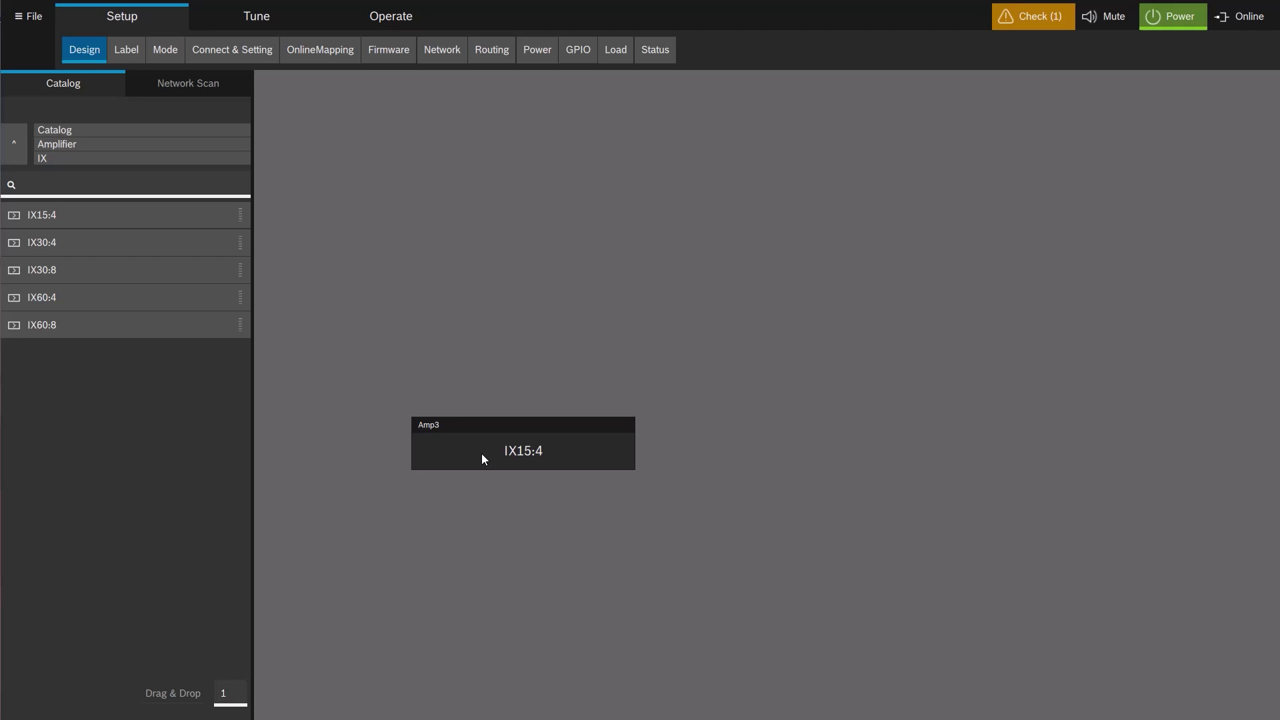
# Open Amp3's mode settings and leave channels 1-2 unbridged.
pyautogui.click(171, 54)
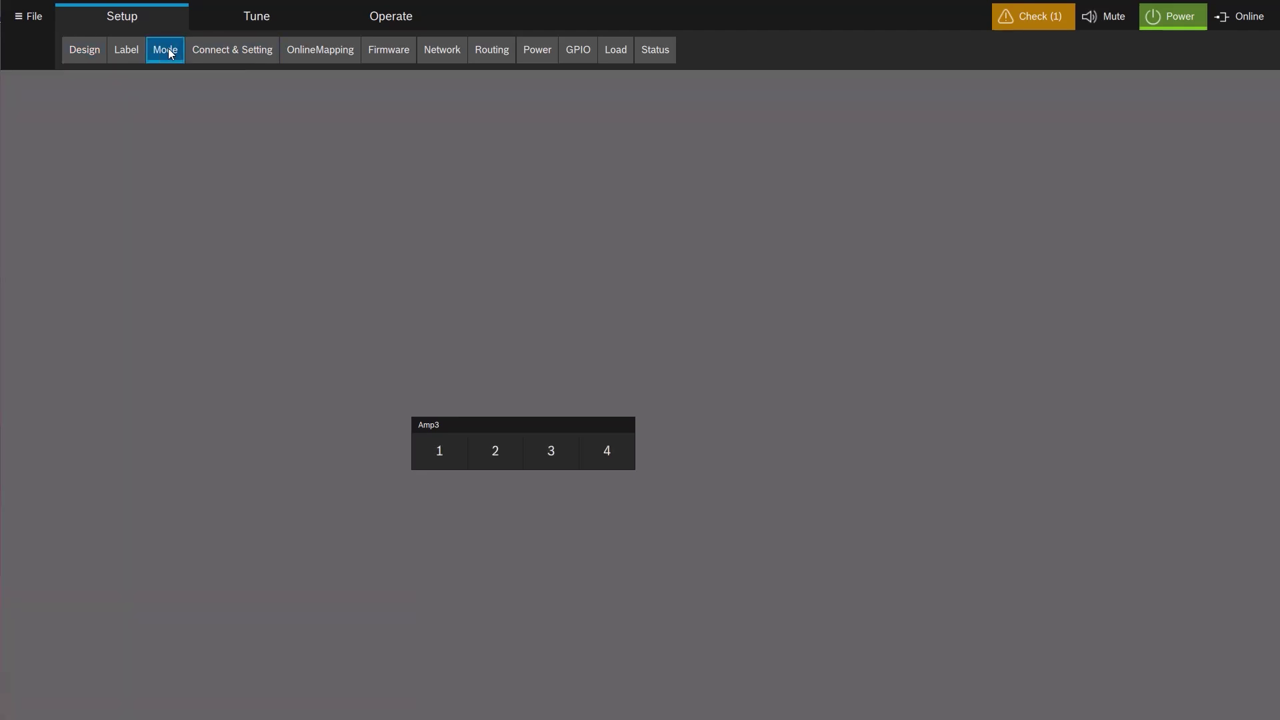
pyautogui.click(496, 428)
pyautogui.doubleClick(494, 425)
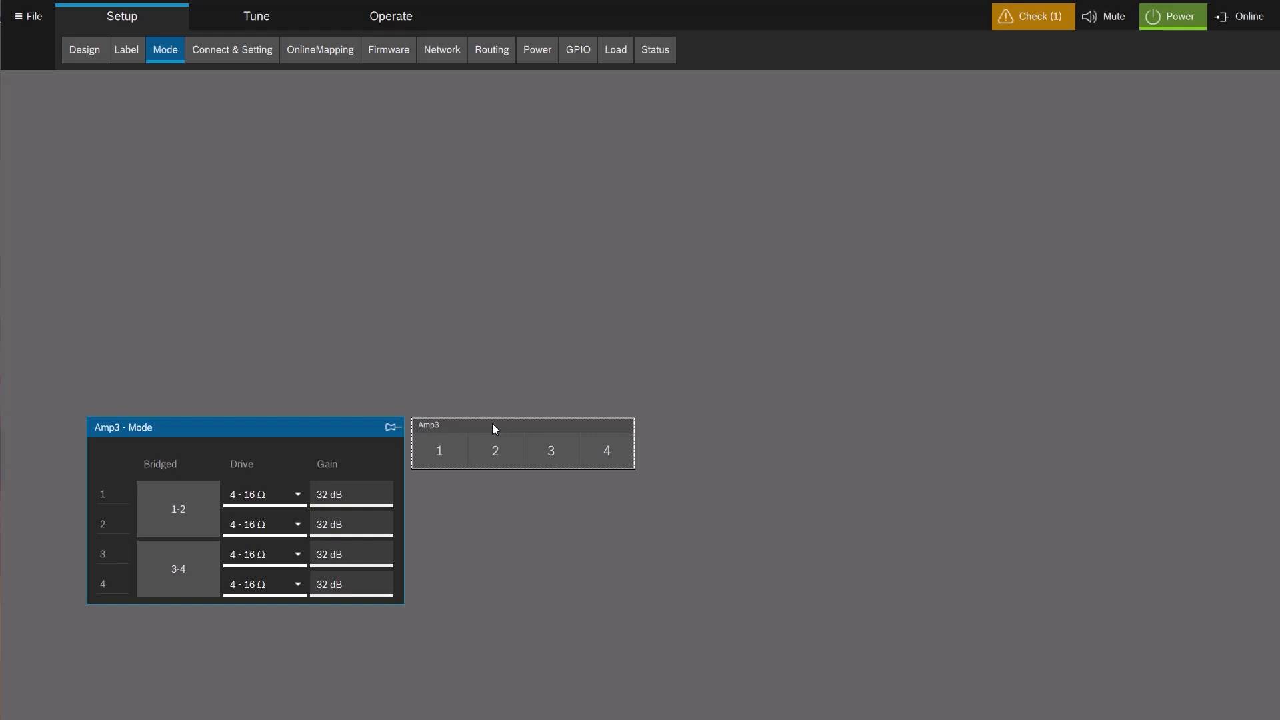
pyautogui.click(198, 506)
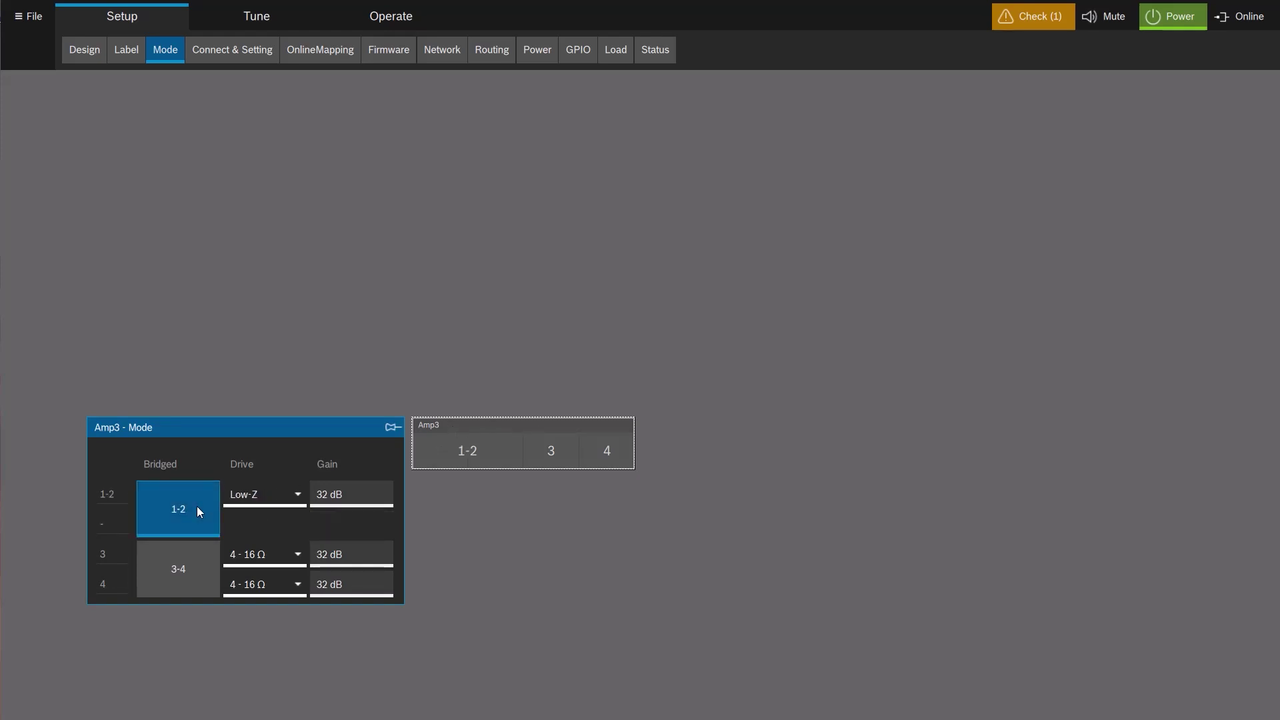
pyautogui.click(197, 506)
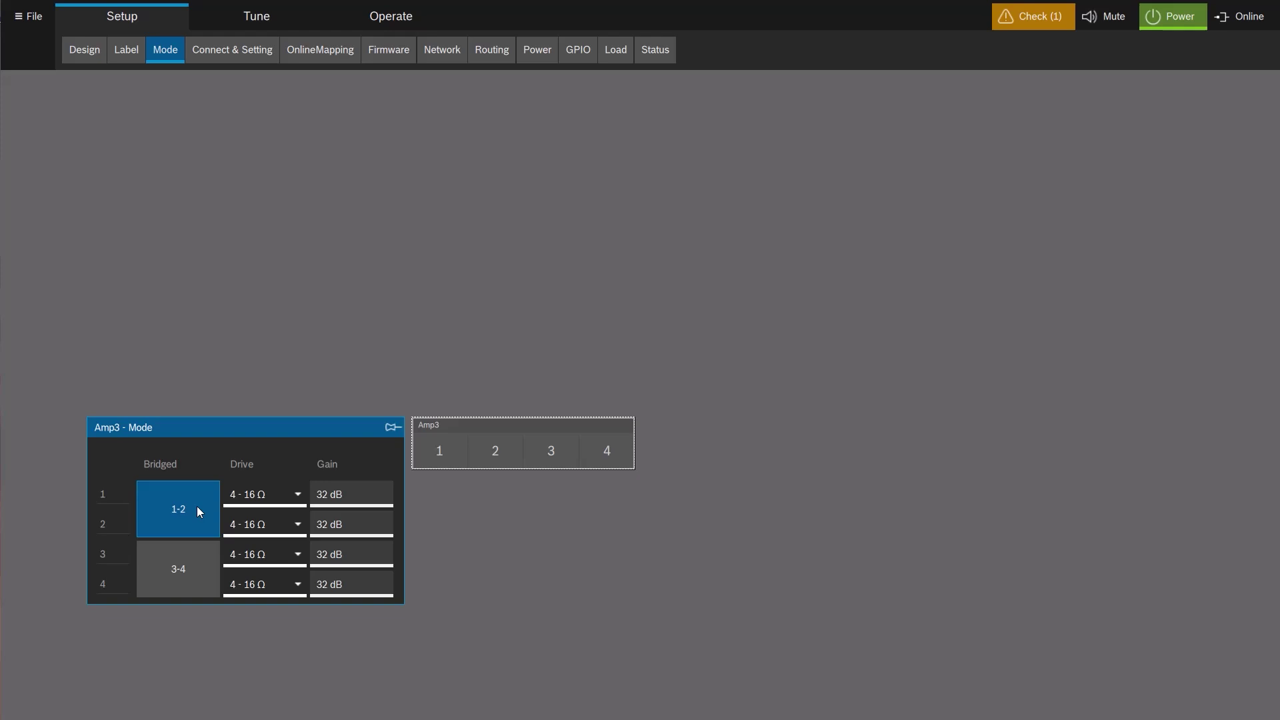
# Set the drive for channels 1 and 2 to 100 V.
pyautogui.click(299, 499)
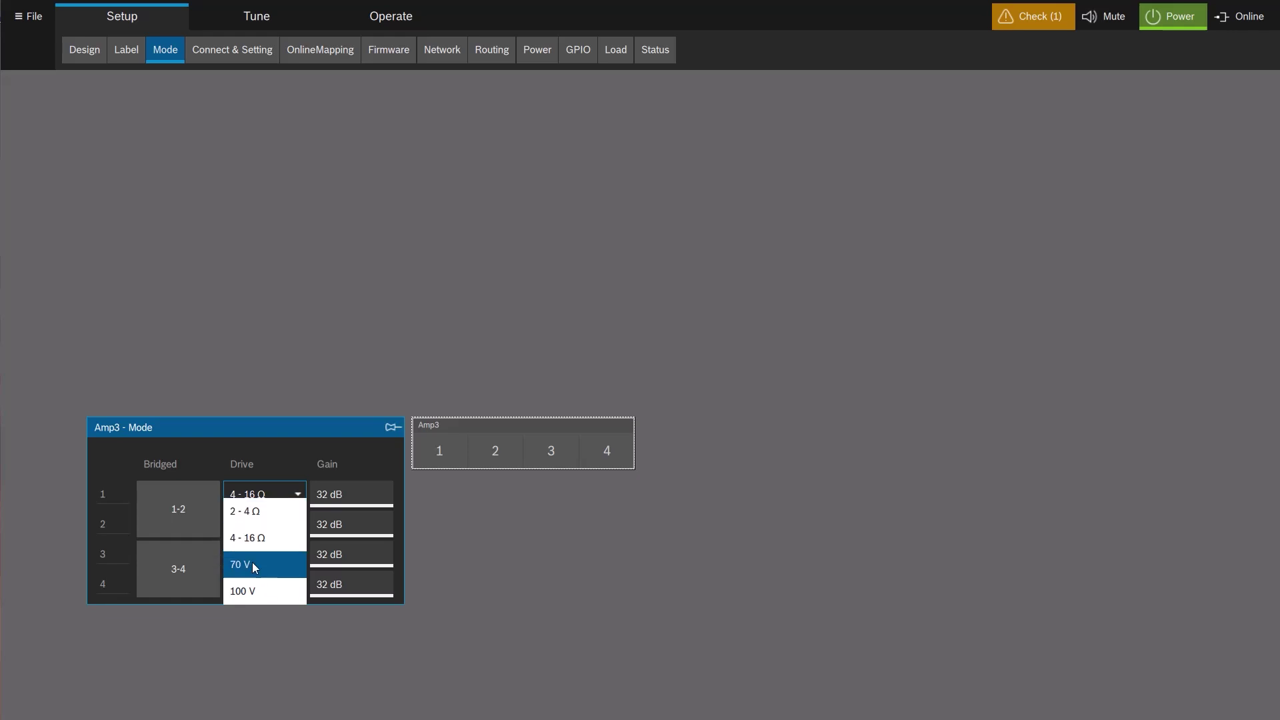
pyautogui.click(251, 591)
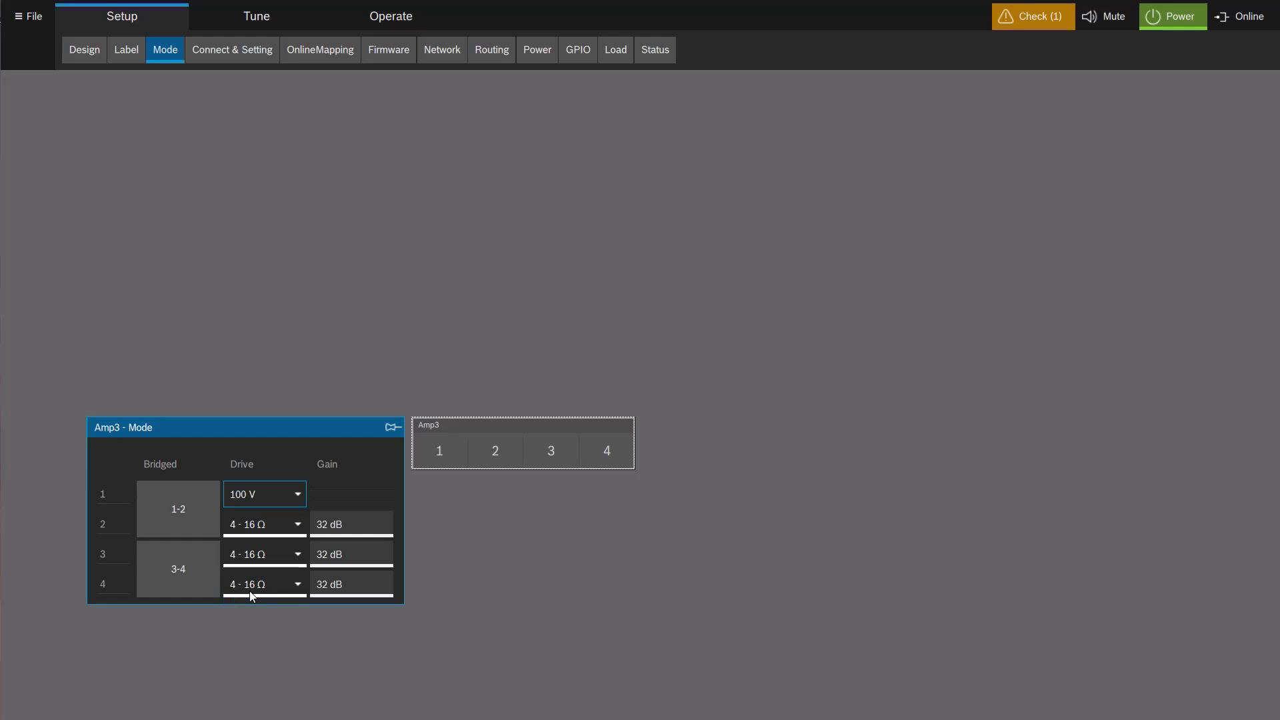
pyautogui.click(298, 527)
pyautogui.click(263, 511)
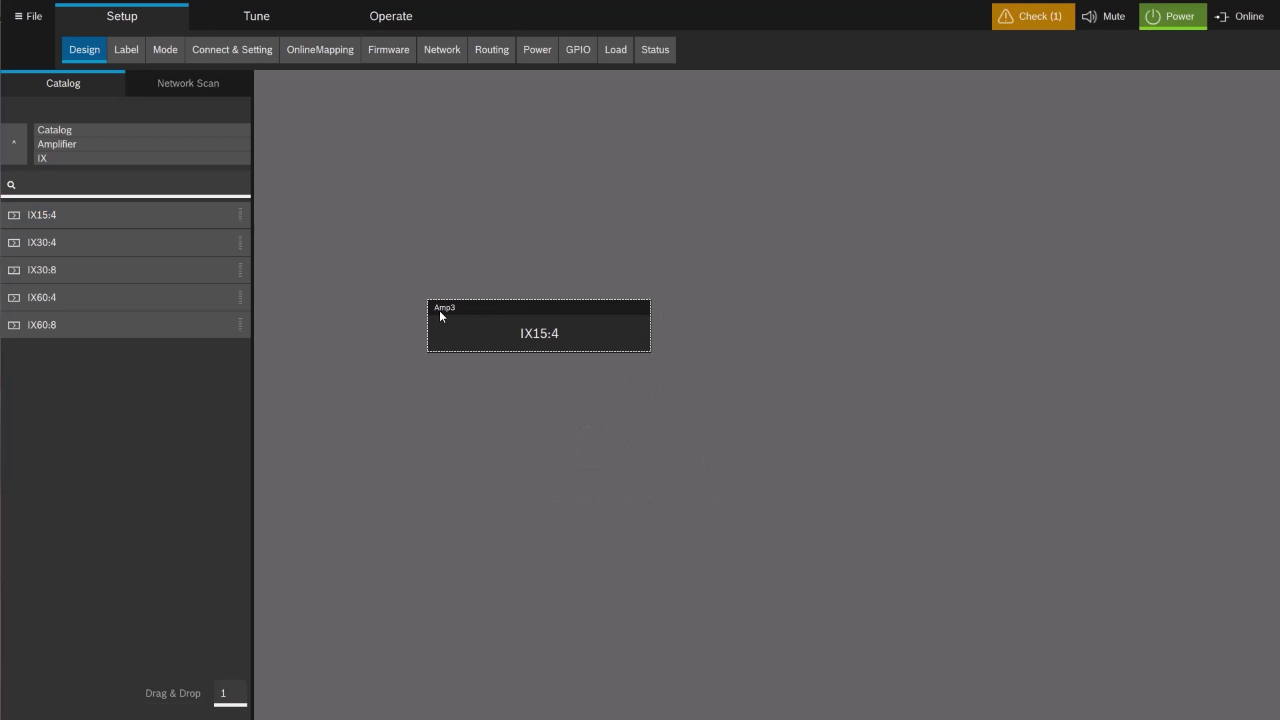
# Open Amp3's DSP routing and turn off the Analog 1–4 routes to outputs 1–4.
pyautogui.click(454, 317)
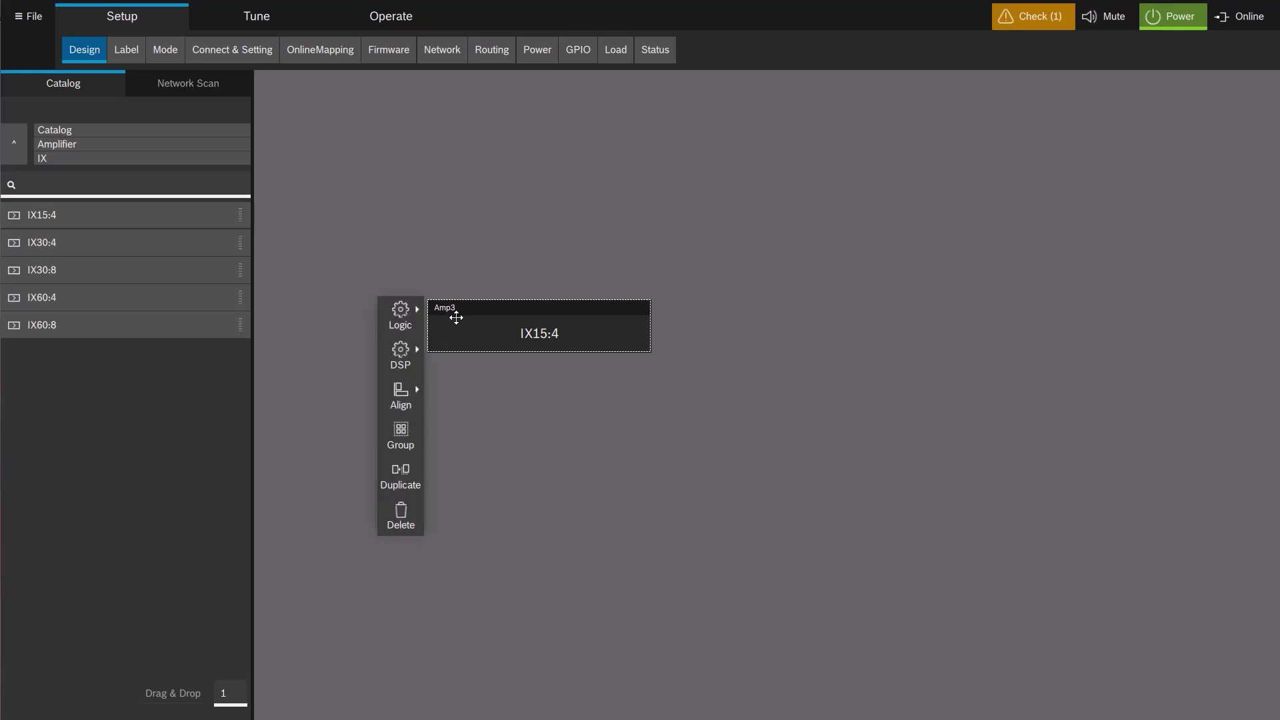
pyautogui.click(402, 355)
pyautogui.moveTo(406, 305); pyautogui.dragTo(505, 81)
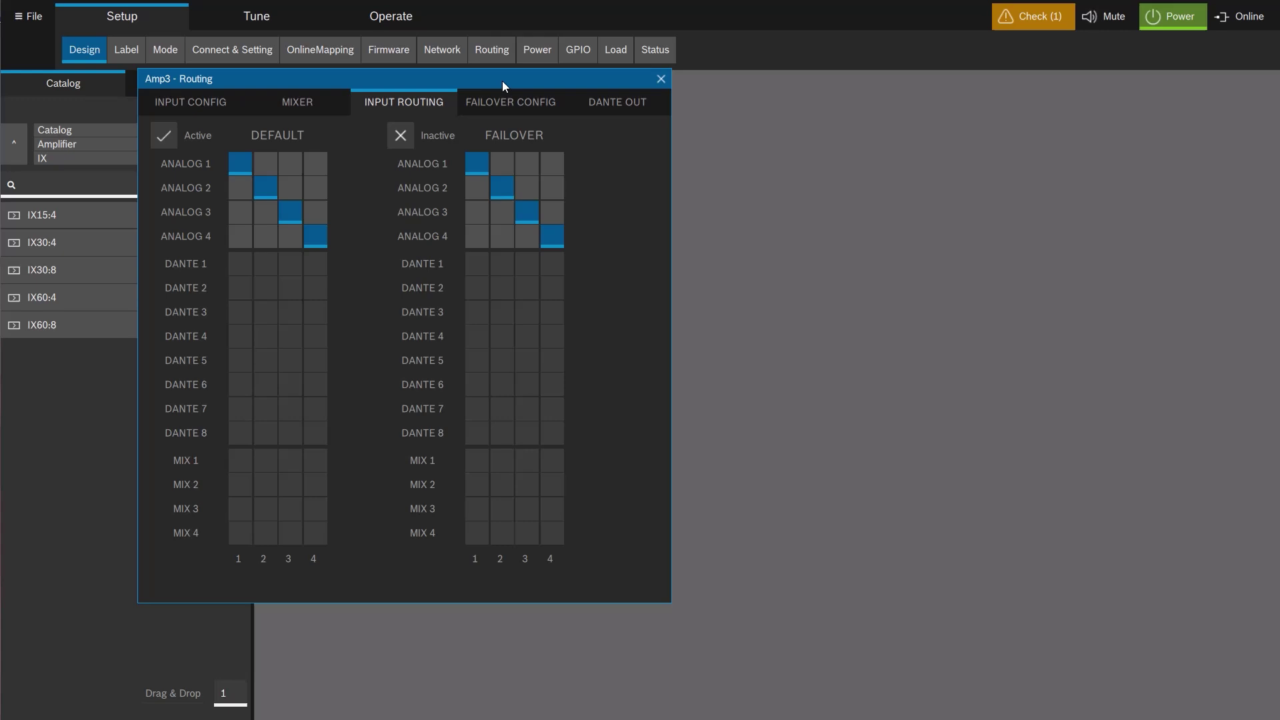
pyautogui.click(241, 162)
pyautogui.click(264, 189)
pyautogui.click(287, 213)
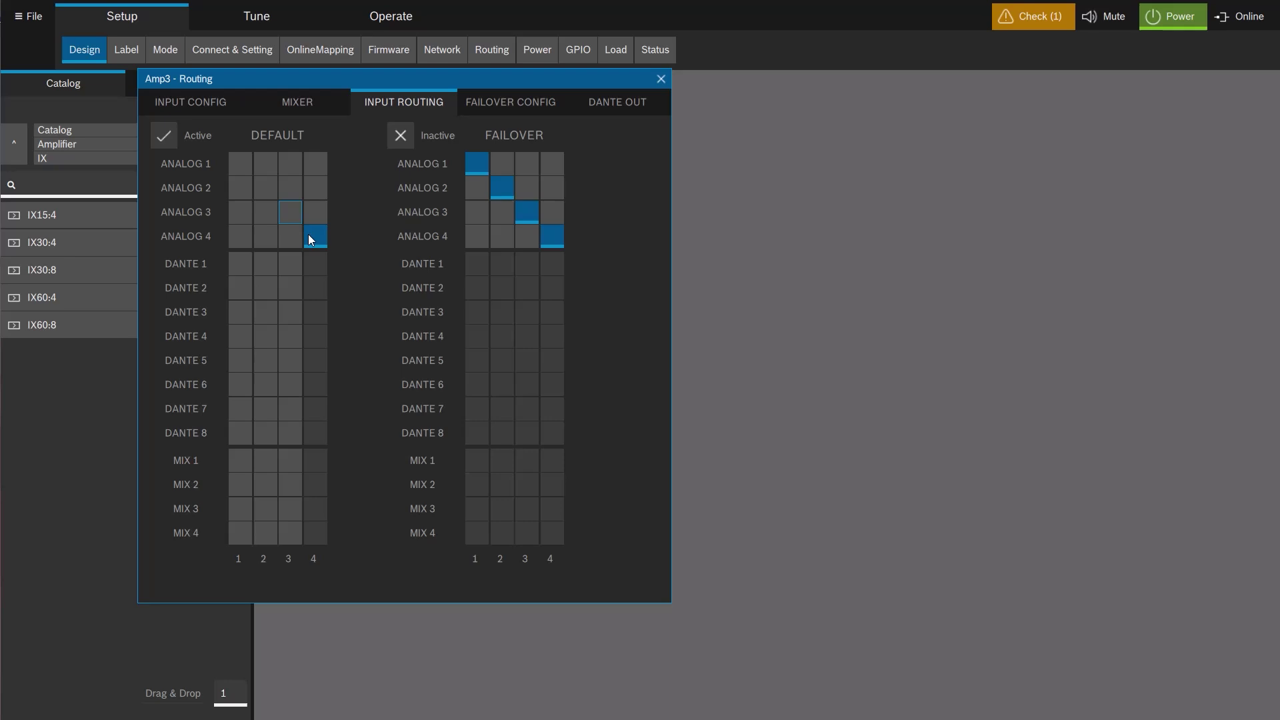
pyautogui.click(309, 236)
# Route MIX 1–4 to outputs 1–4 on the default grid.
pyautogui.click(240, 460)
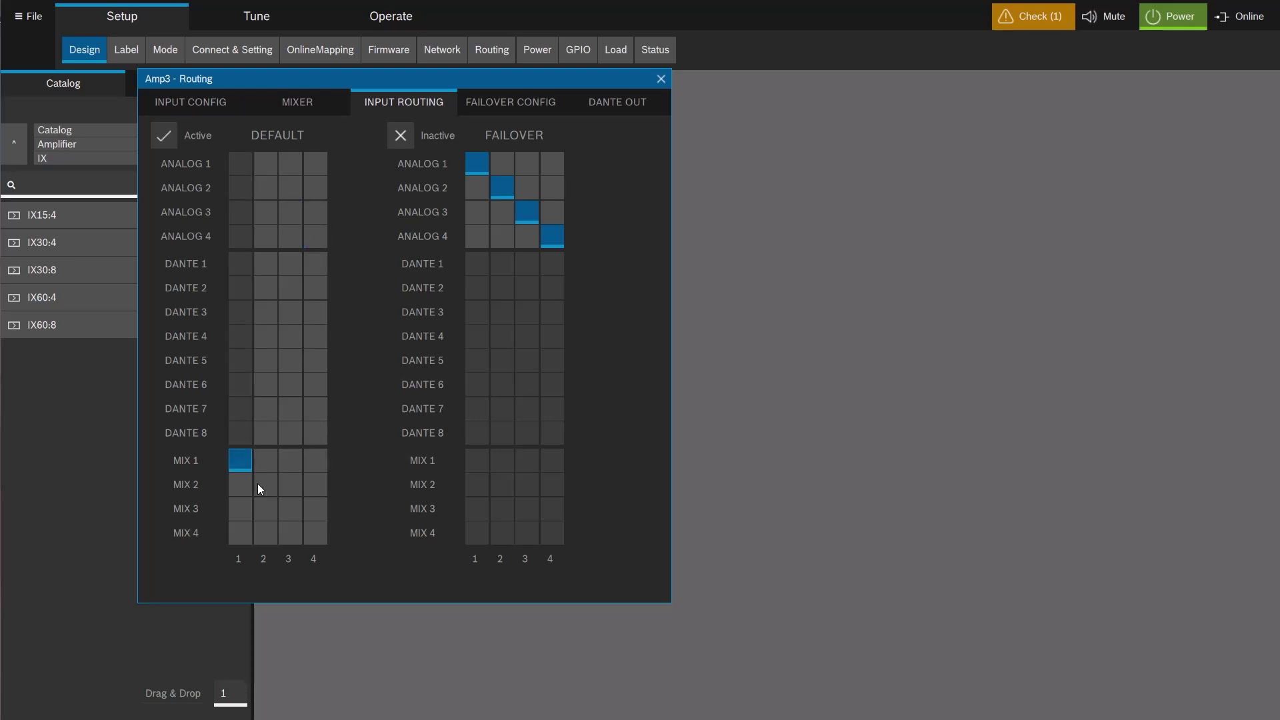
pyautogui.click(263, 482)
pyautogui.click(289, 510)
pyautogui.click(318, 537)
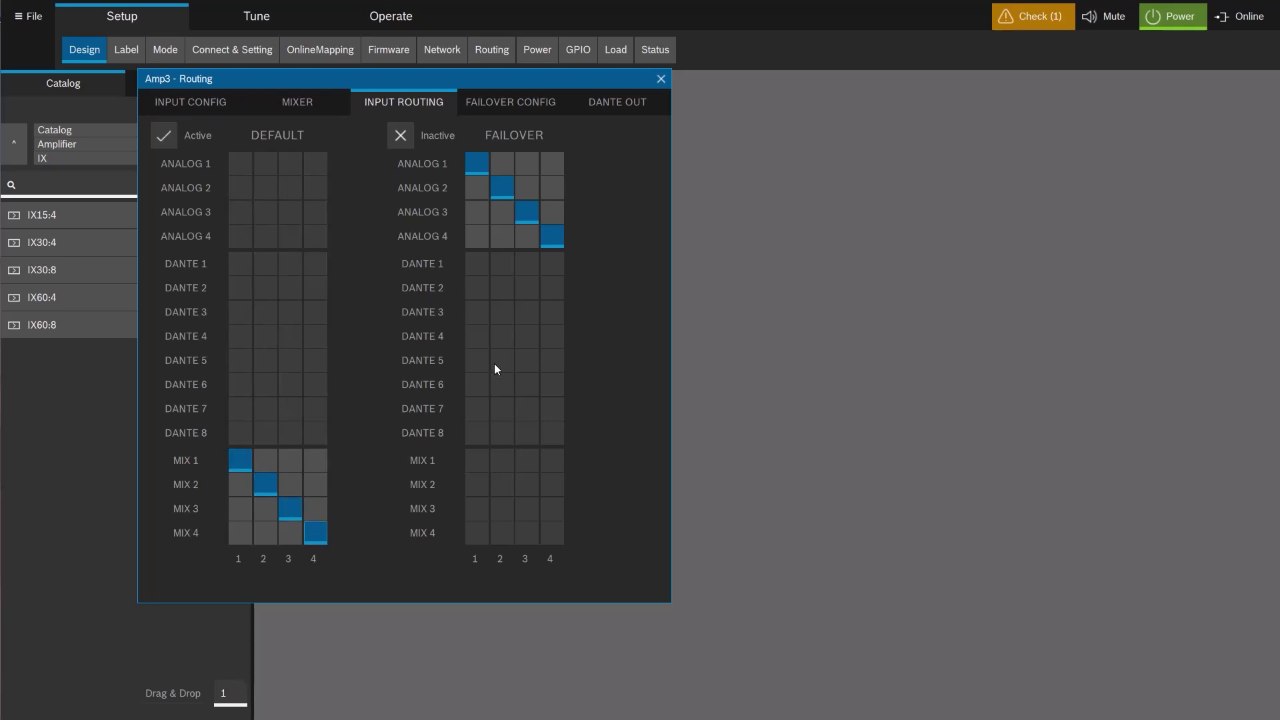
# Set ANALOG 1 input gain to 10.8 dB with +48V phantom power, then show the mixer.
pyautogui.click(201, 100)
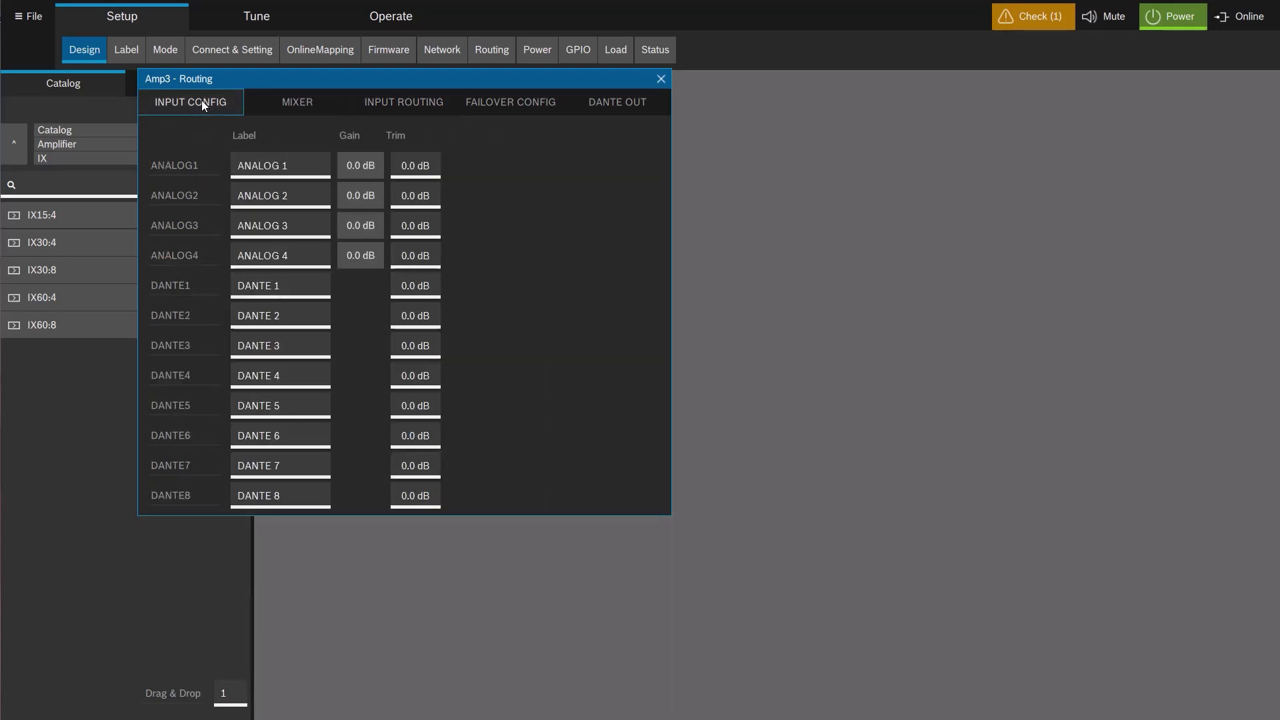
pyautogui.click(350, 162)
pyautogui.click(352, 166)
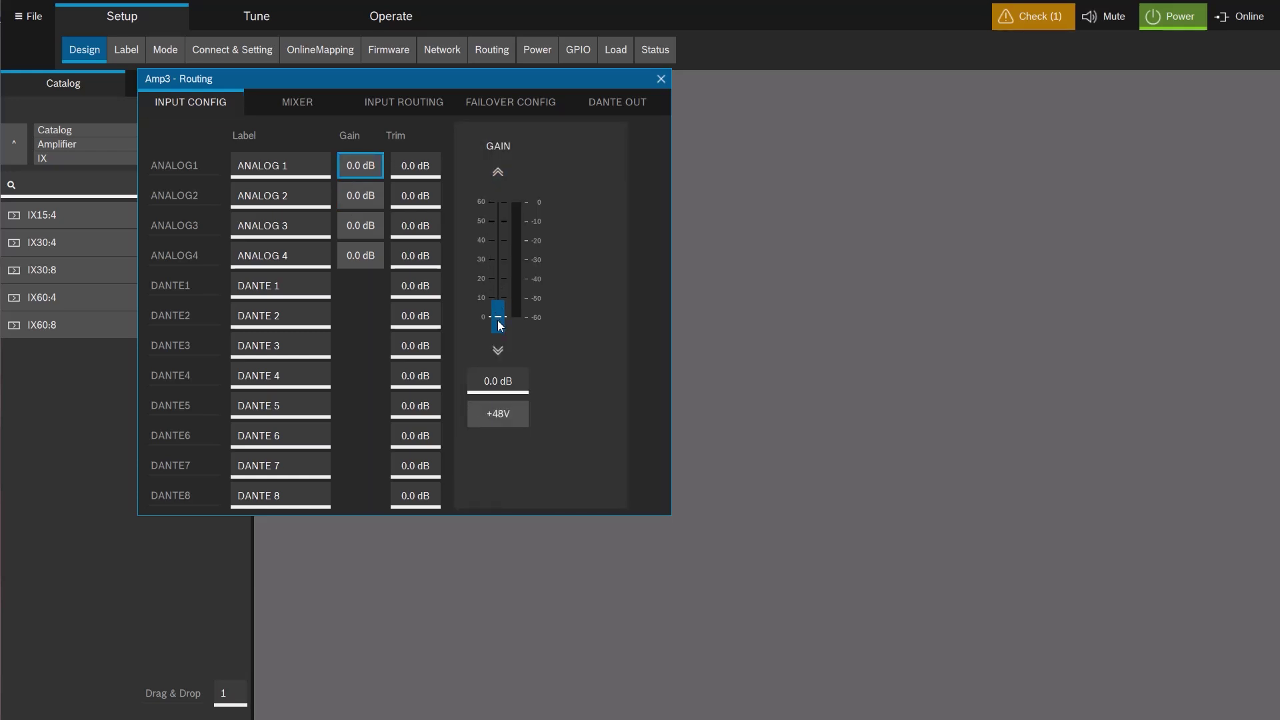
pyautogui.moveTo(498, 319); pyautogui.dragTo(498, 295)
pyautogui.click(501, 417)
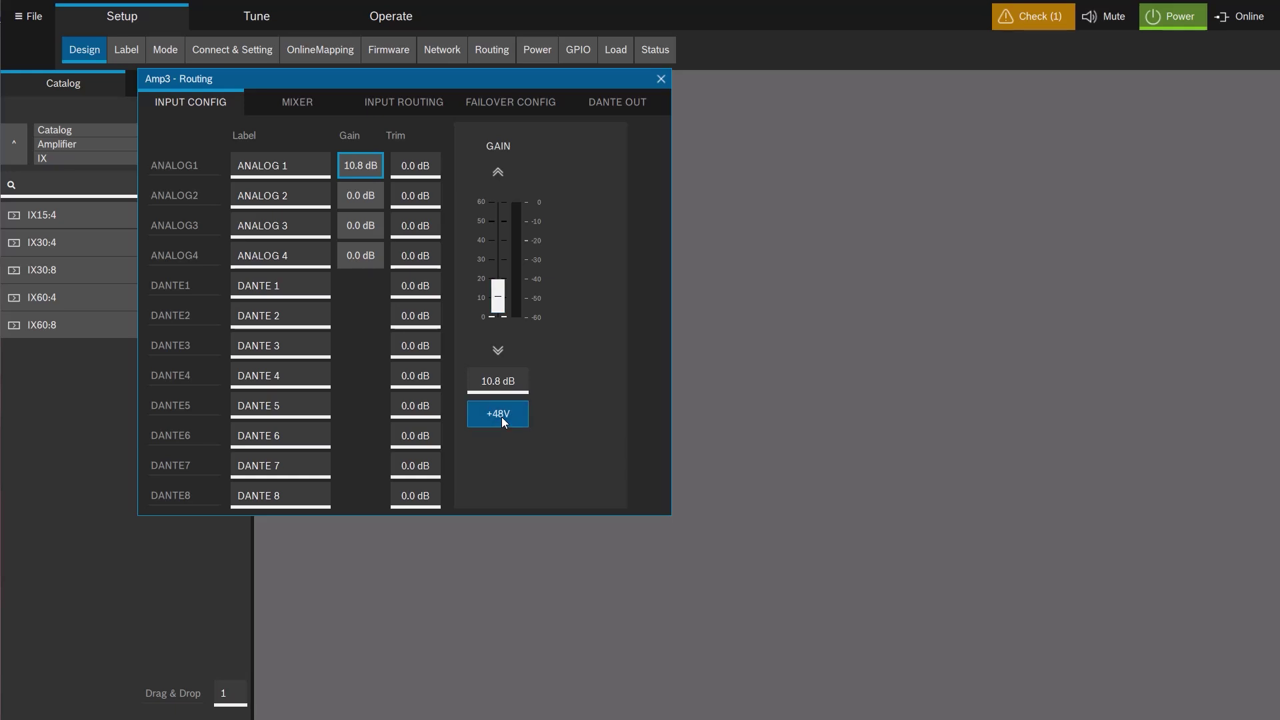
pyautogui.click(300, 102)
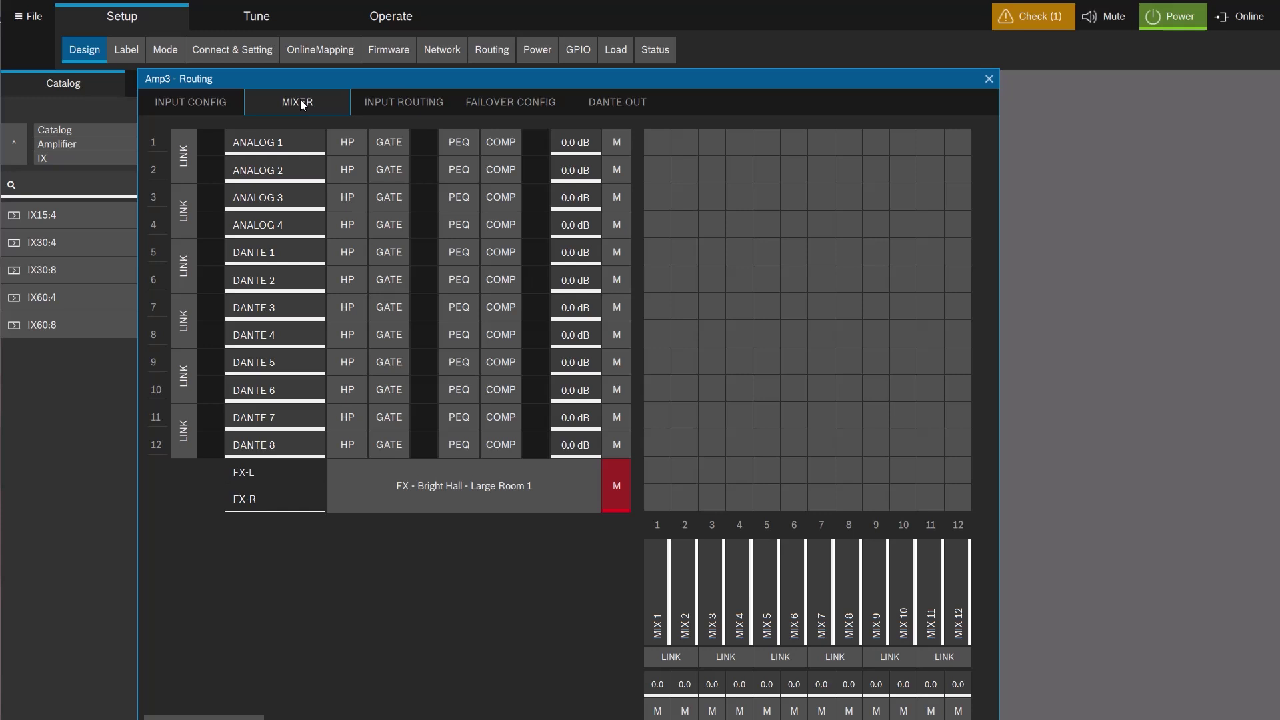
# Link inputs 3 and 4 and select the input 1–4 to MIX 1–4 crosspoints.
pyautogui.moveTo(412, 72); pyautogui.dragTo(524, 1)
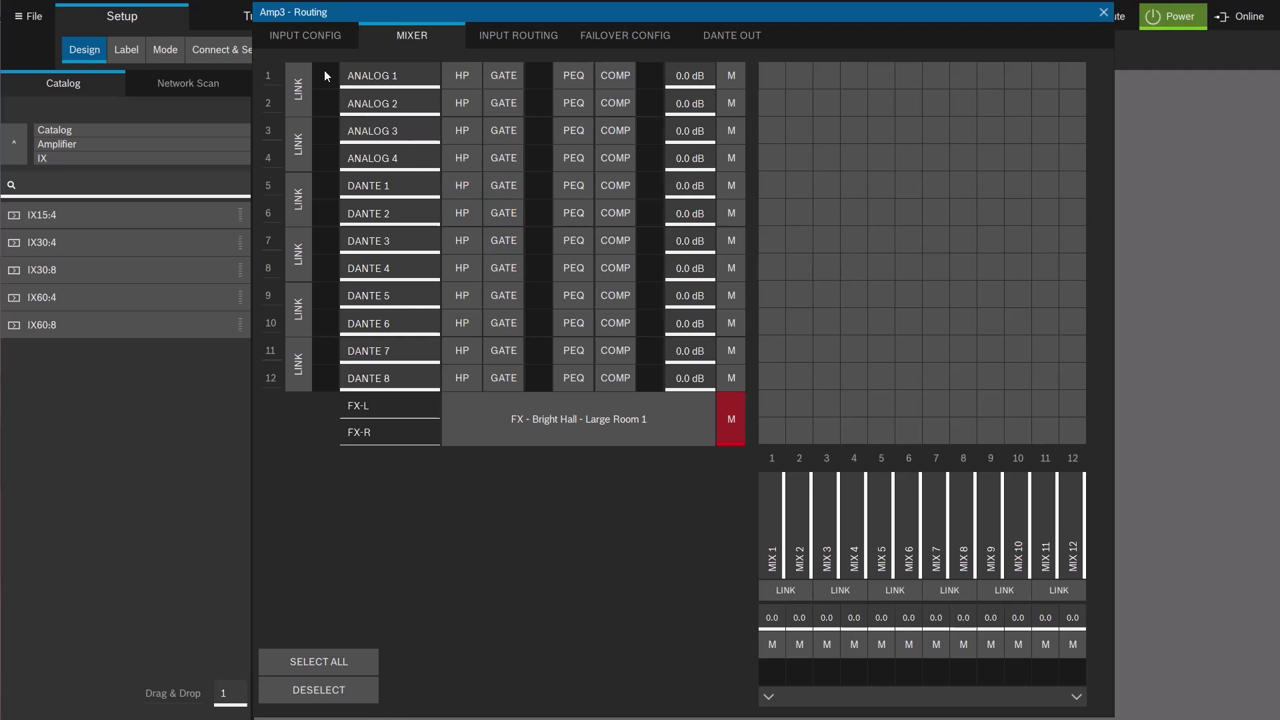
pyautogui.click(299, 147)
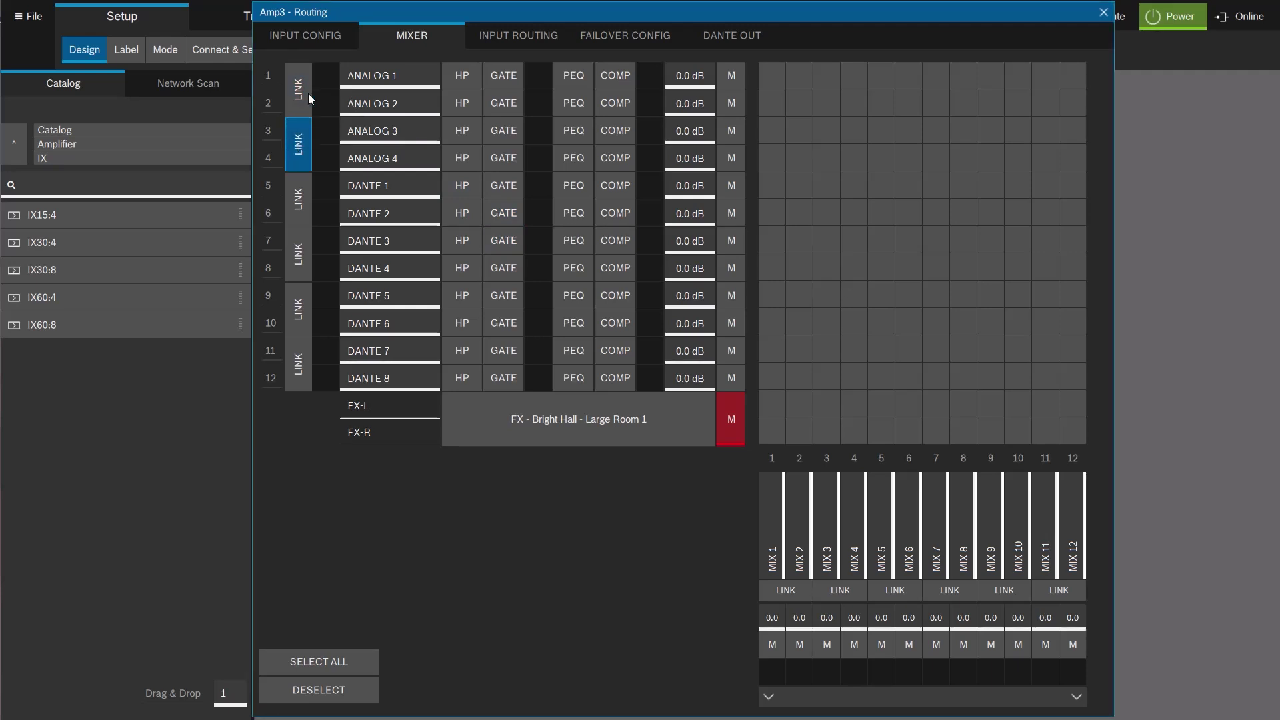
pyautogui.click(766, 74)
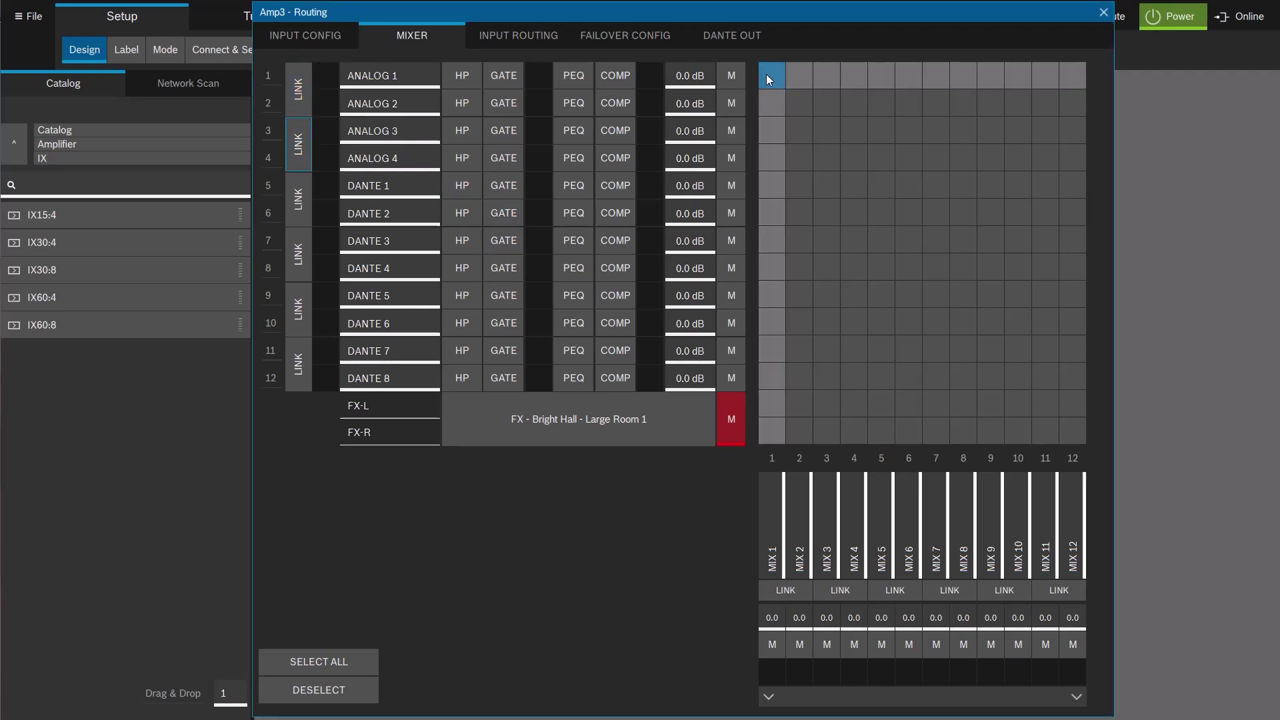
pyautogui.click(802, 101)
pyautogui.click(827, 130)
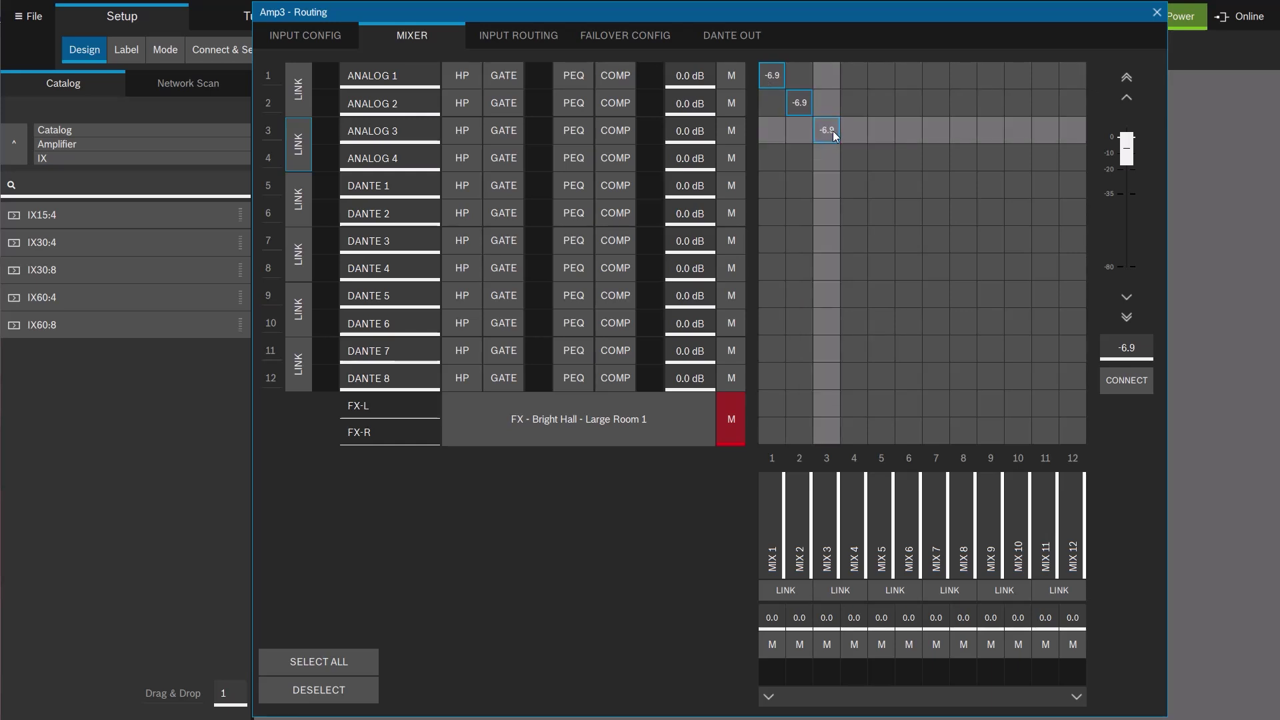
pyautogui.click(856, 158)
# Connect the four crosspoints and set their level to -0.4.
pyautogui.click(1126, 384)
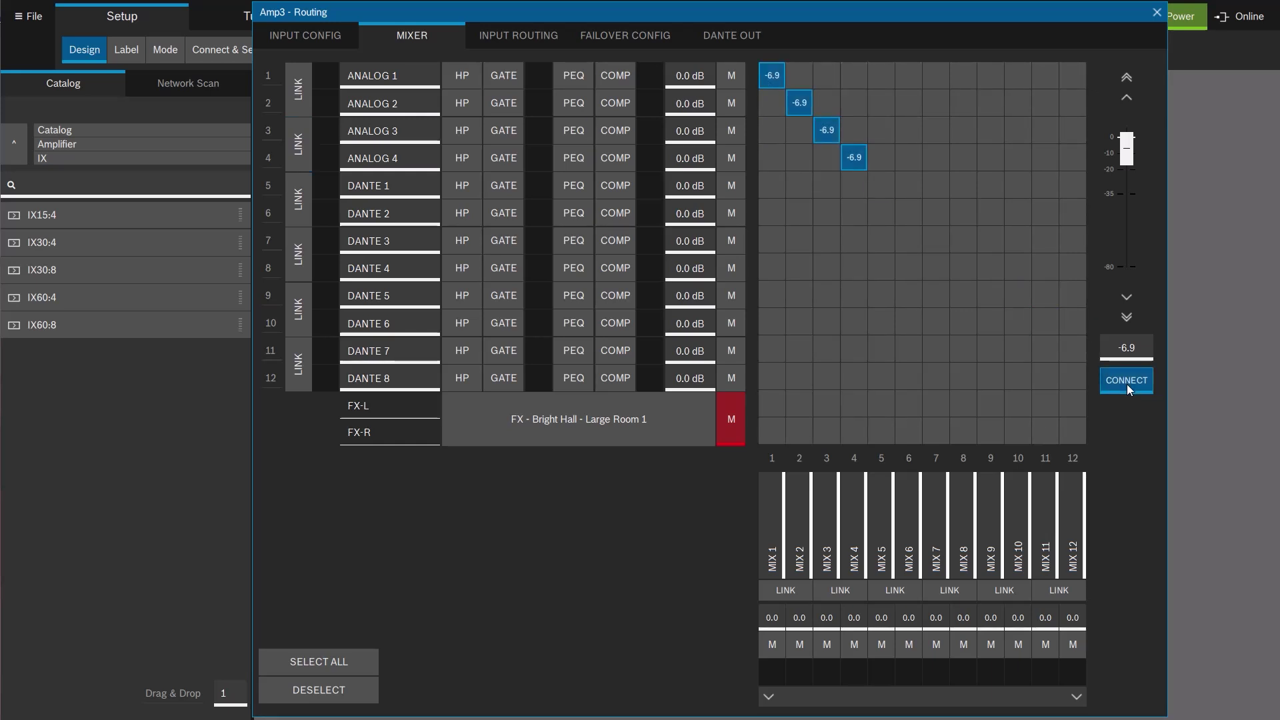
pyautogui.moveTo(1134, 159); pyautogui.dragTo(1130, 142)
pyautogui.click(650, 577)
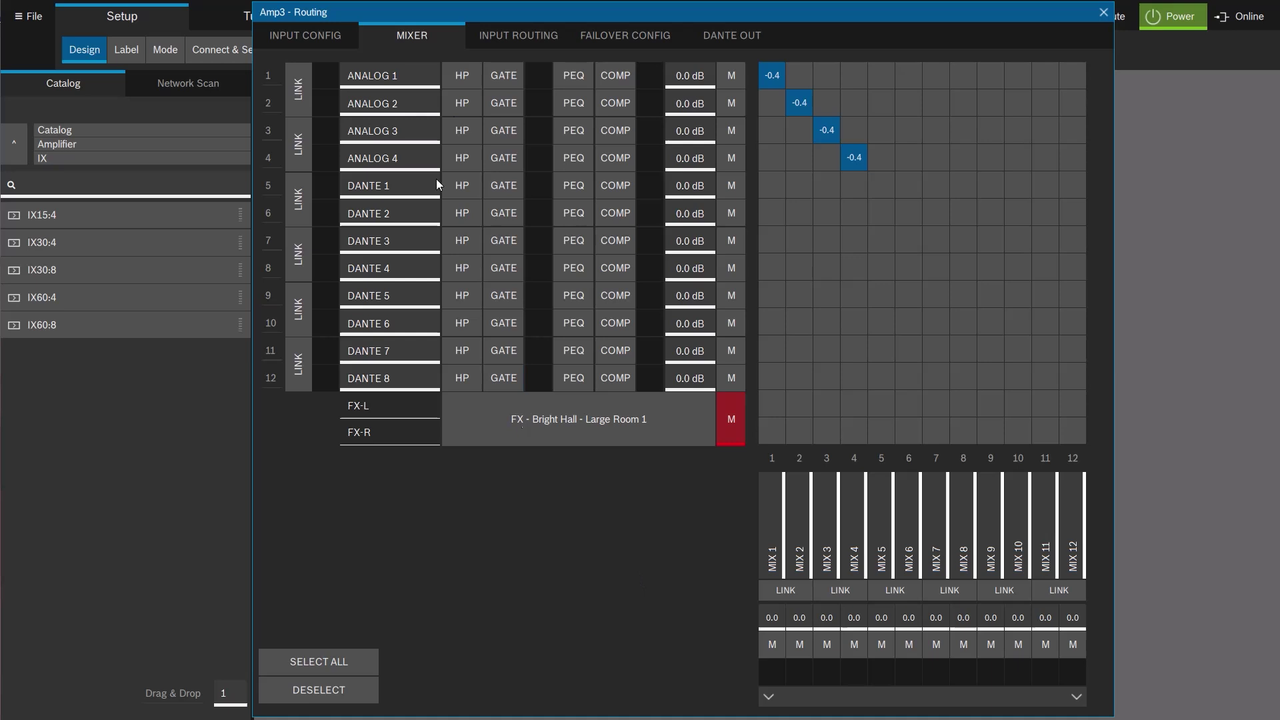
# Activate ANALOG 1's high-pass filter with a 24 dB/Oct slope.
pyautogui.click(465, 81)
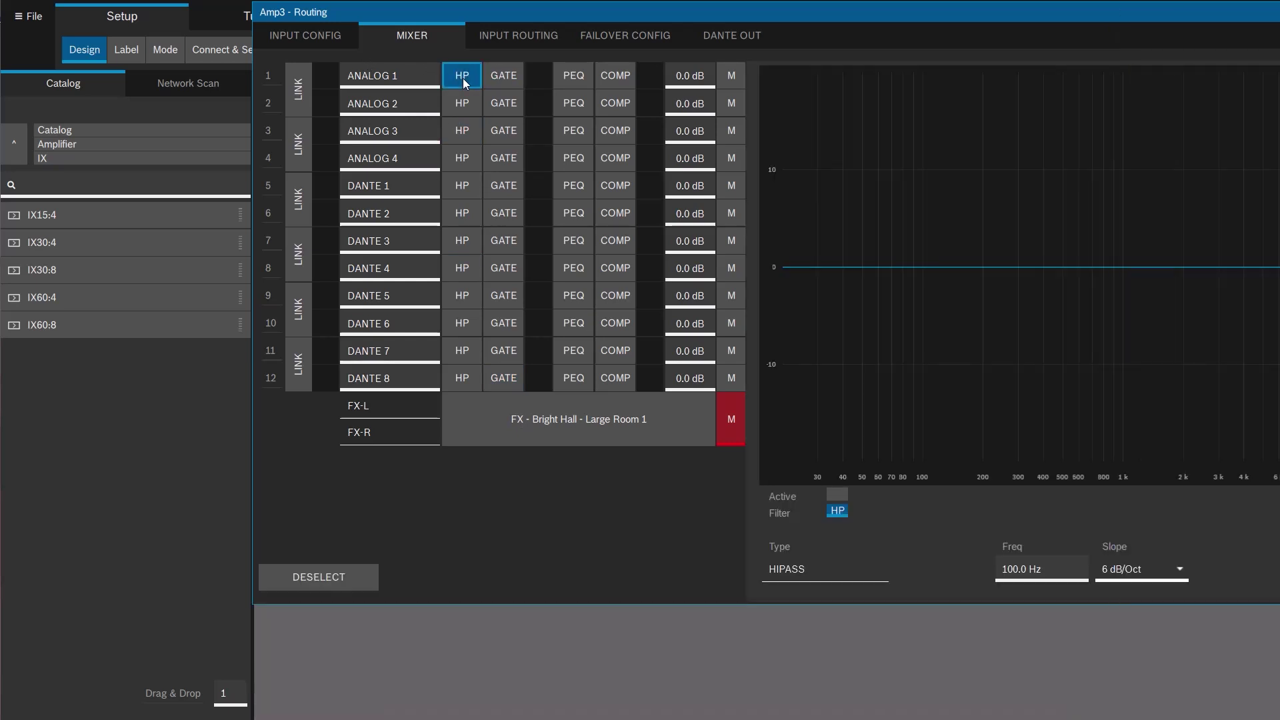
pyautogui.click(837, 496)
pyautogui.click(1180, 570)
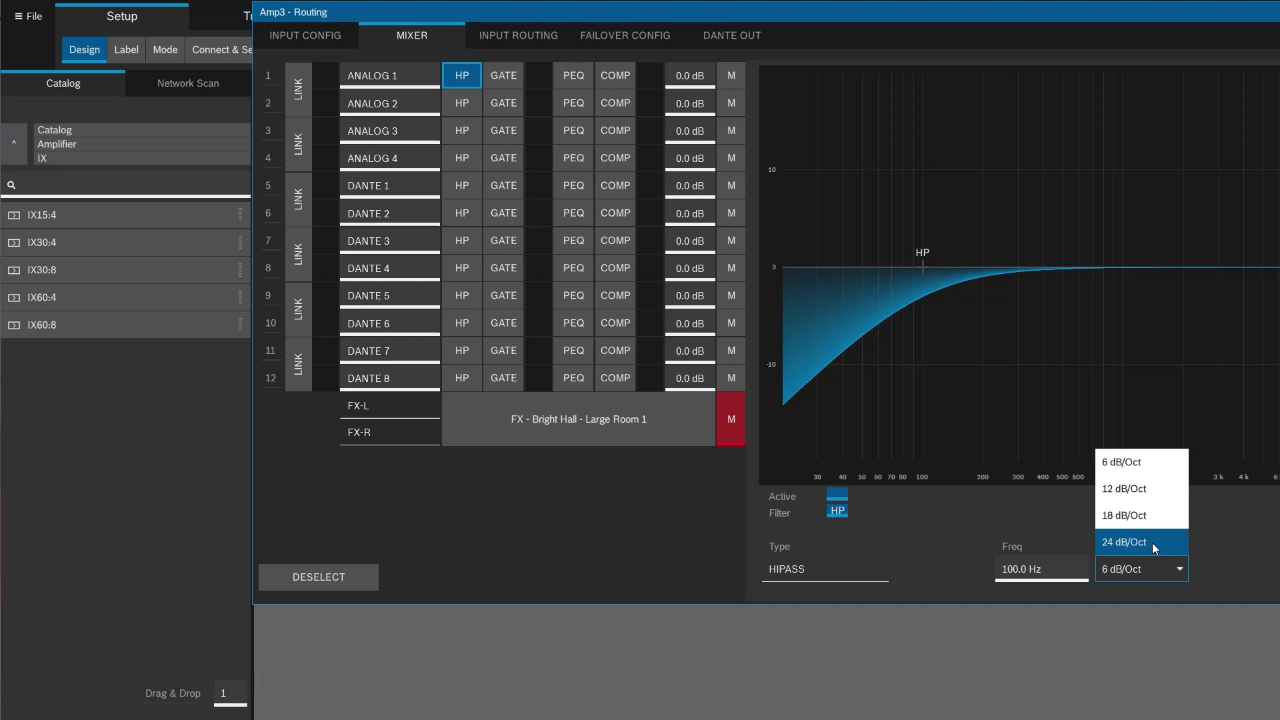
pyautogui.click(1152, 542)
# Turn on ANALOG 1's noise gate, leaving the EQ filter types unchanged.
pyautogui.click(506, 75)
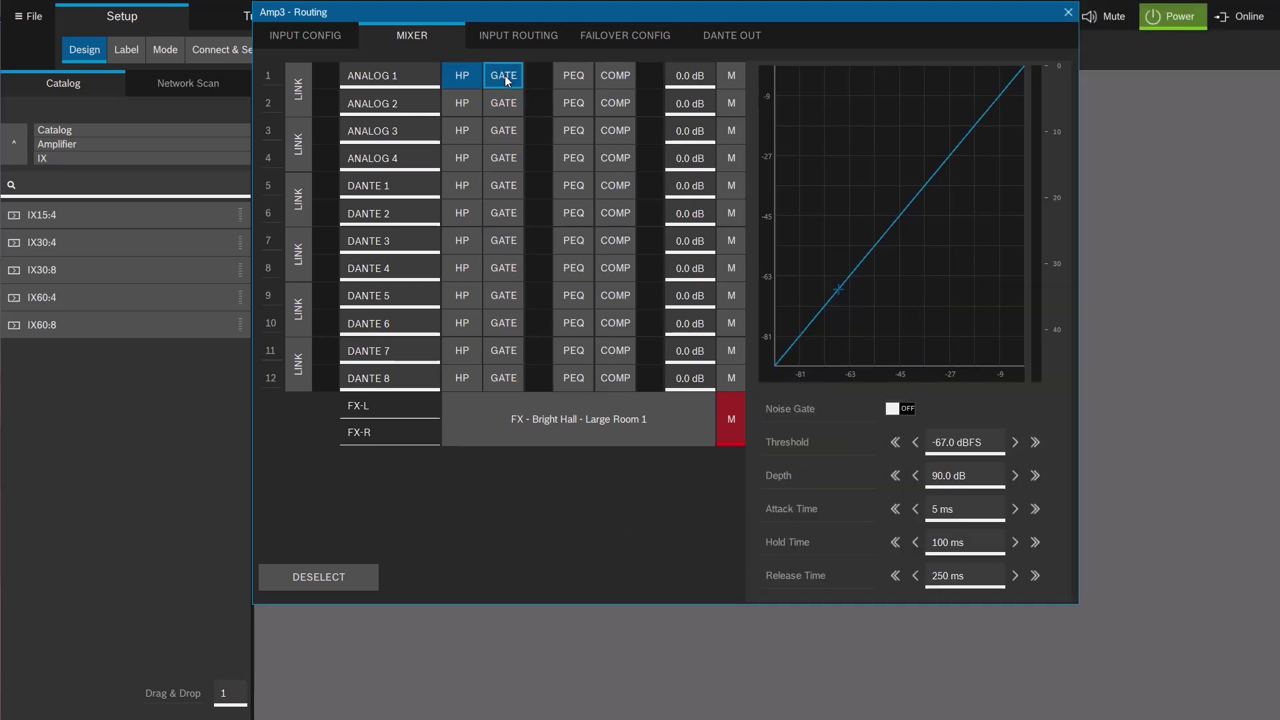
pyautogui.click(903, 408)
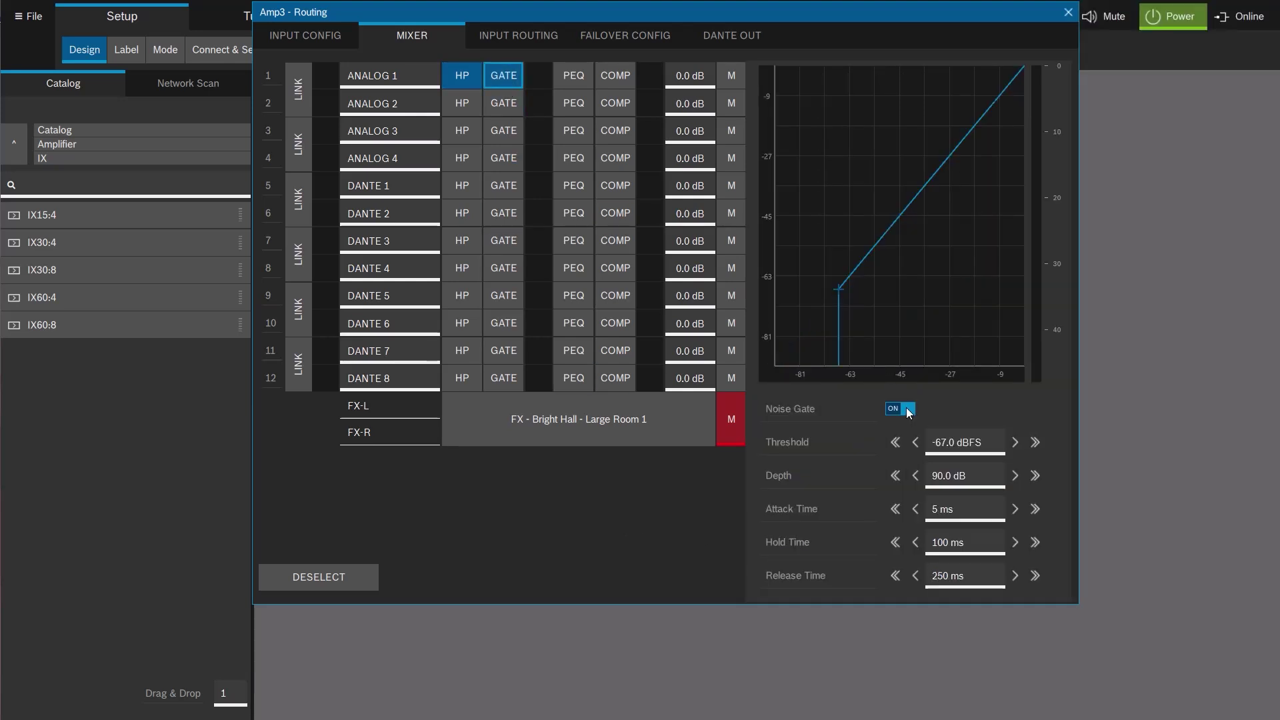
pyautogui.click(570, 73)
pyautogui.click(878, 569)
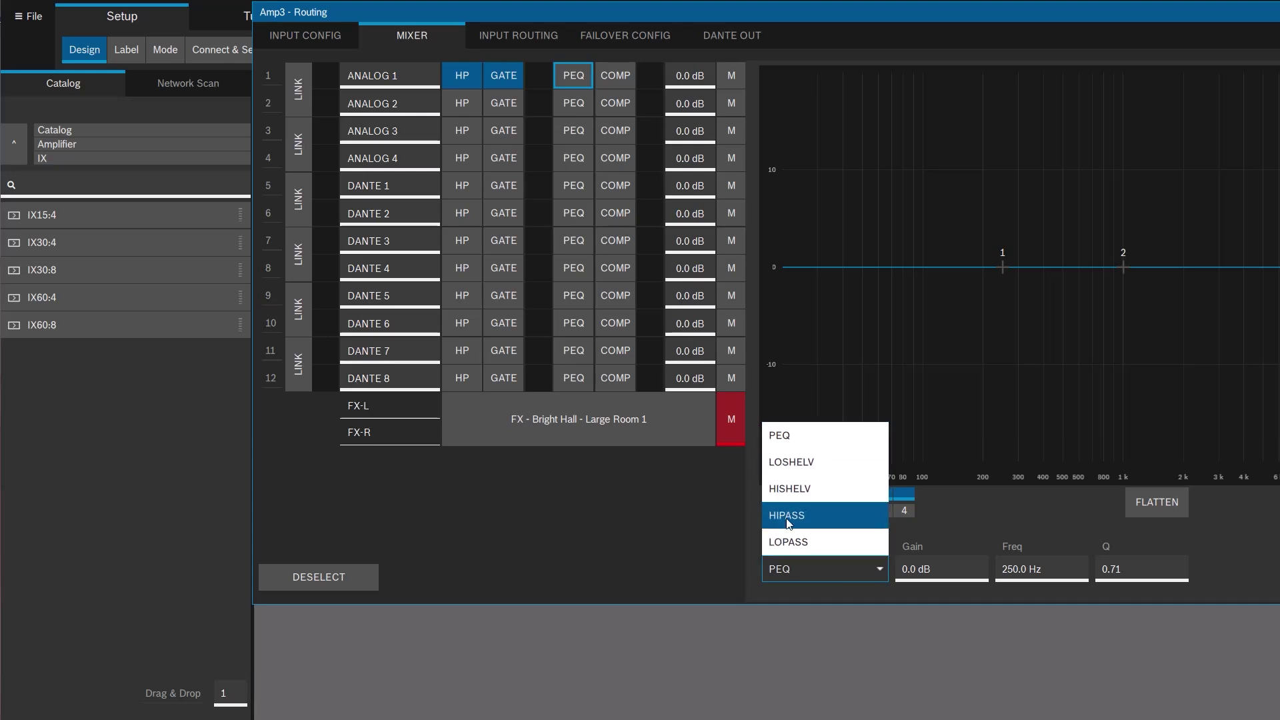
pyautogui.click(702, 534)
# Switch ANALOG 1's dynamics from compressor to AGC and enable it, then open the FX settings.
pyautogui.click(622, 78)
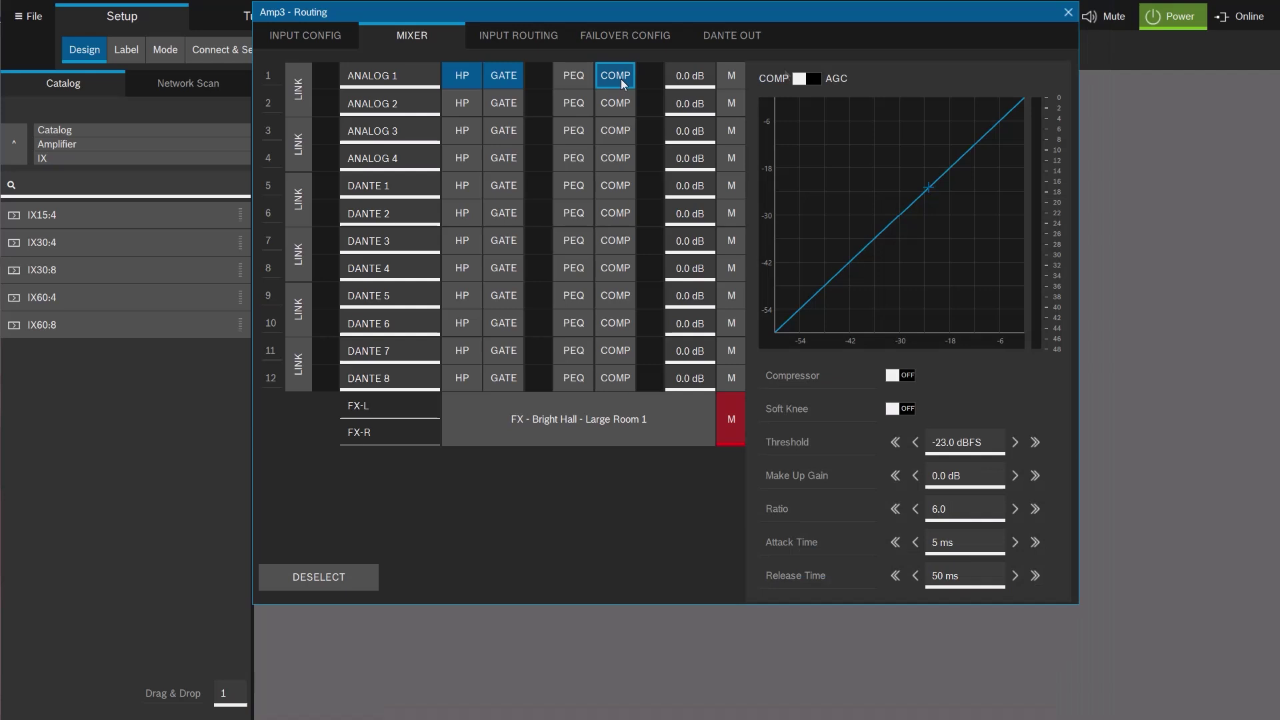
pyautogui.click(624, 75)
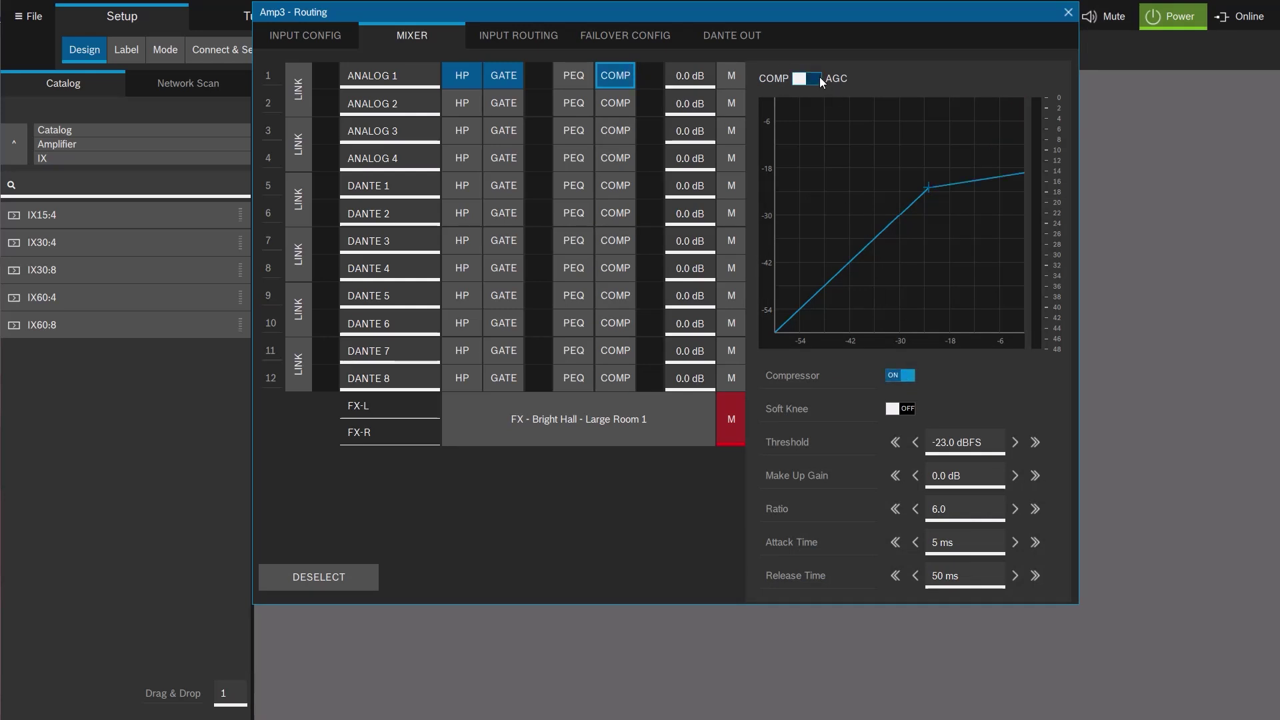
pyautogui.click(819, 77)
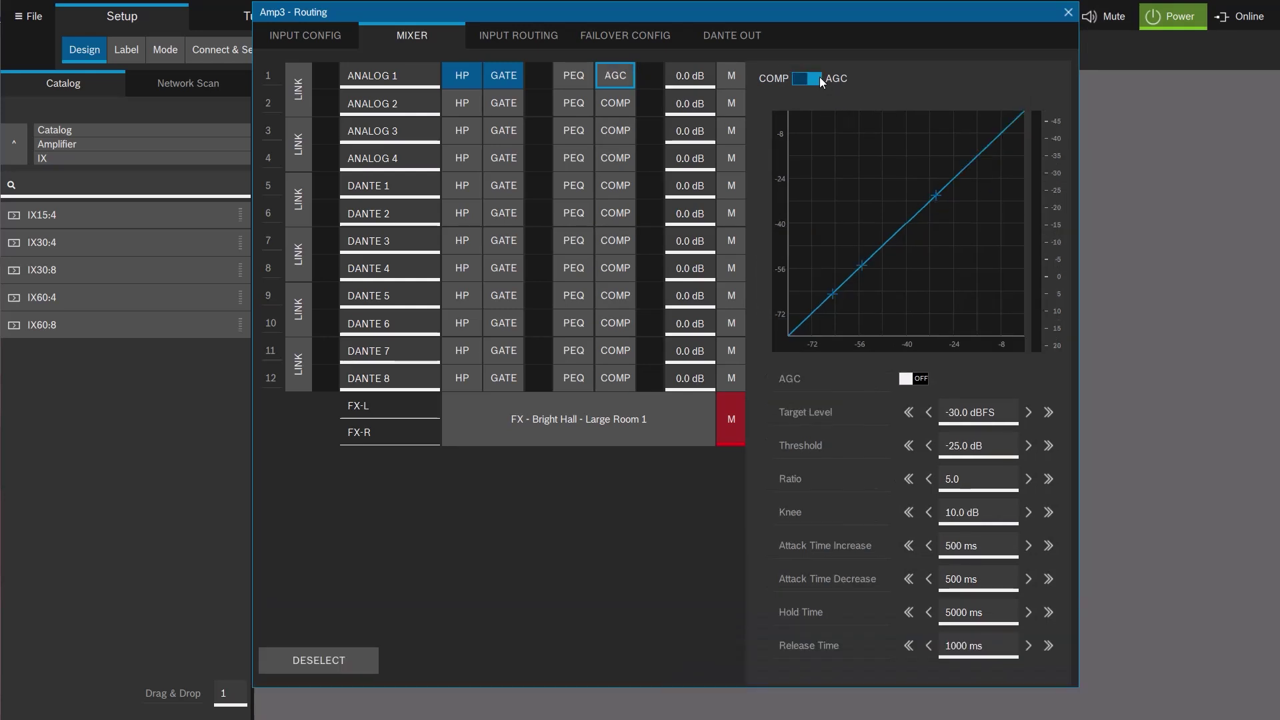
pyautogui.click(920, 379)
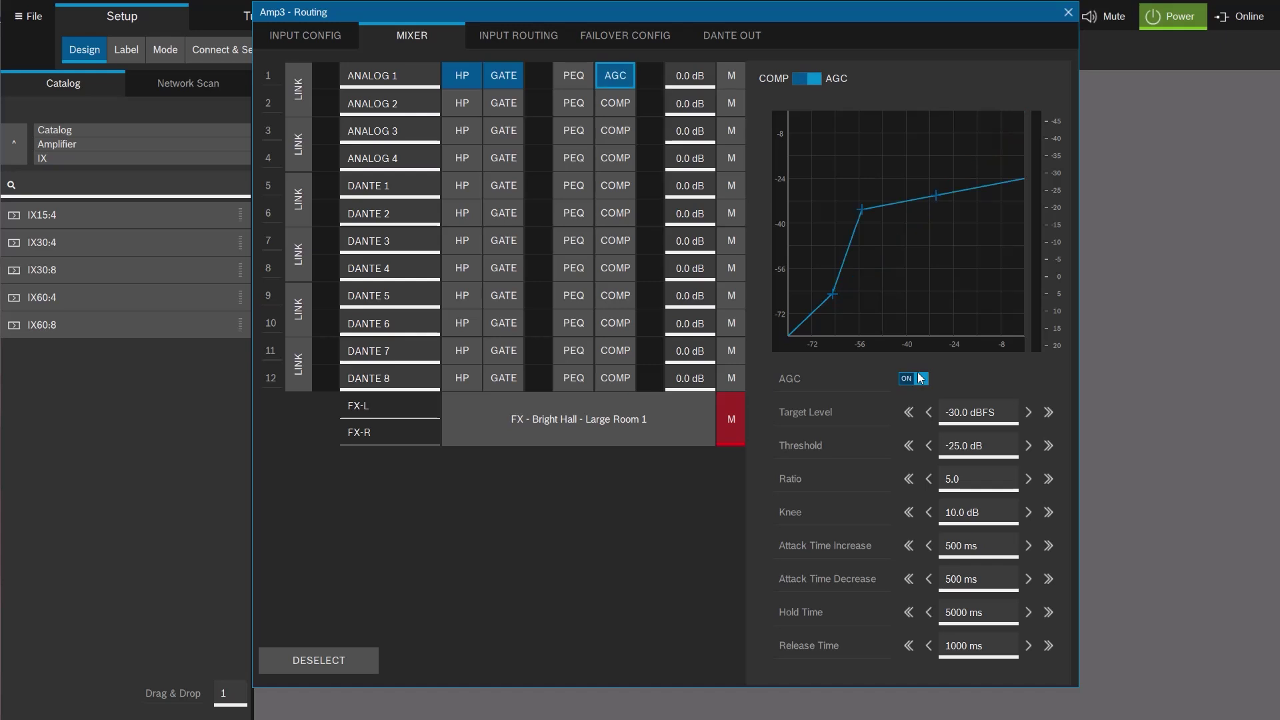
pyautogui.click(666, 511)
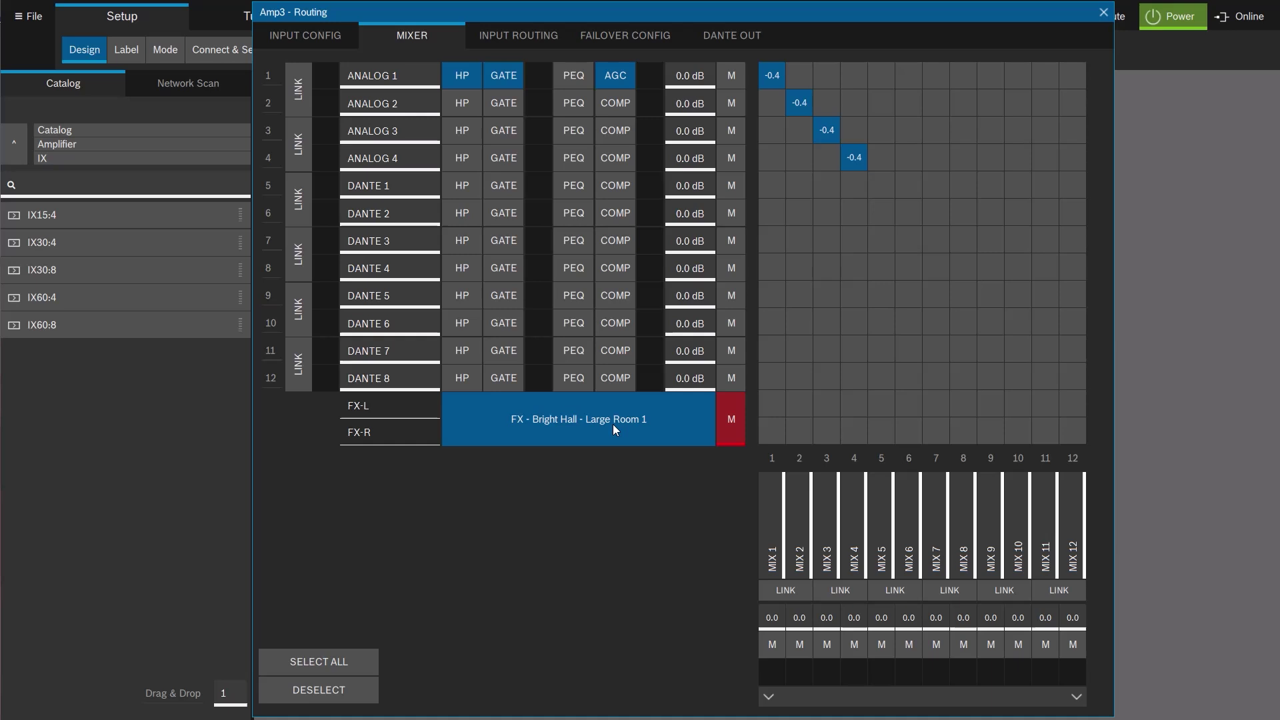
pyautogui.click(613, 424)
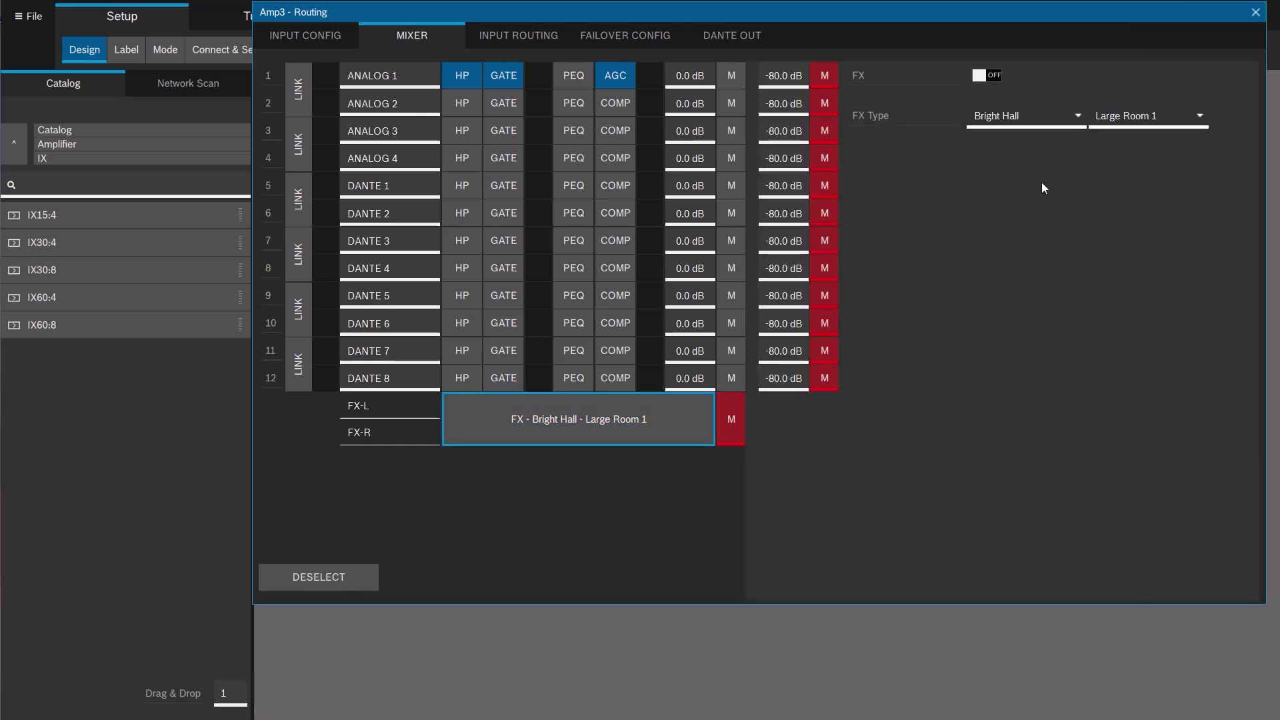
# Keep the FX type at Bright Hall with the Large Room 1 preset and deselect the FX block.
pyautogui.click(1076, 119)
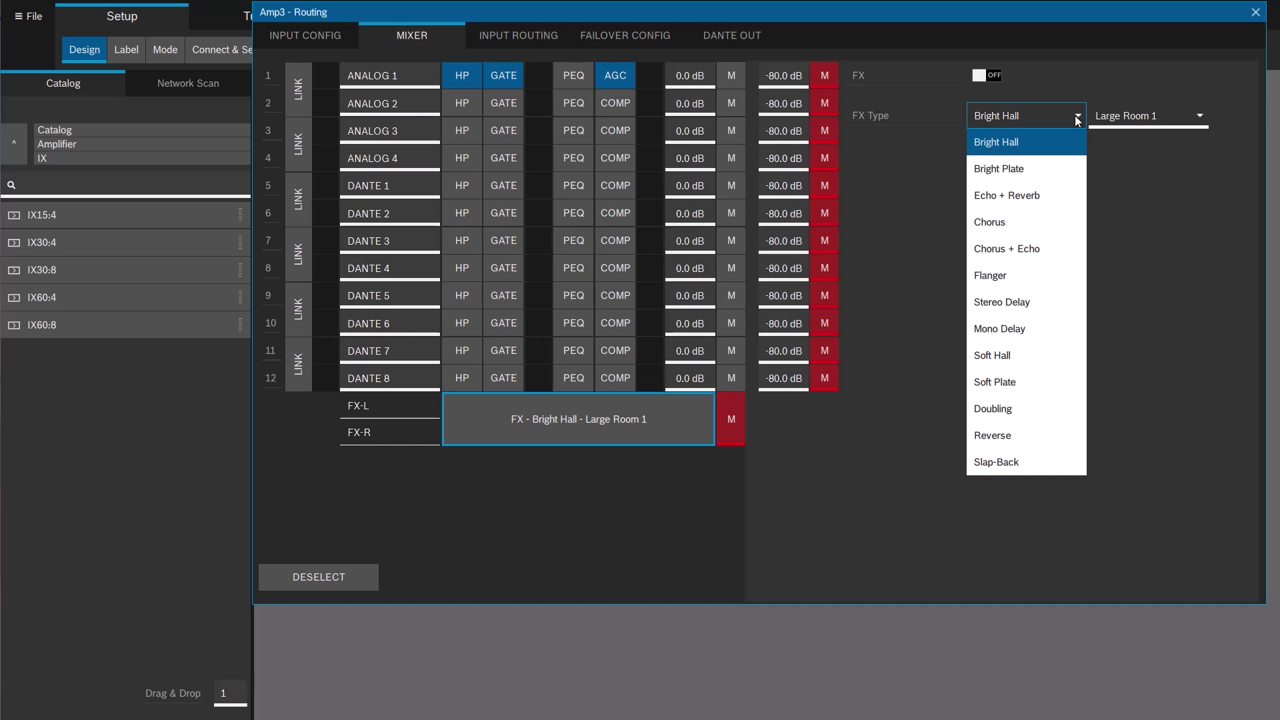
pyautogui.click(1159, 118)
pyautogui.click(1202, 117)
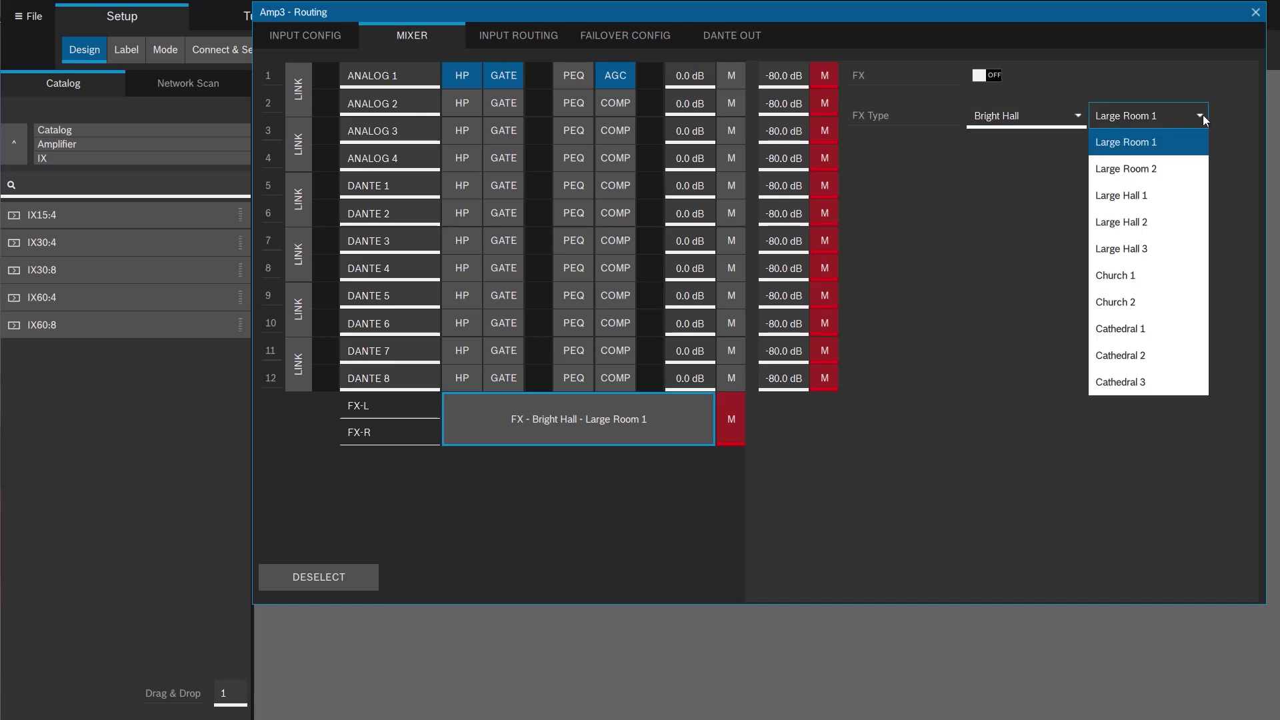
pyautogui.click(1046, 195)
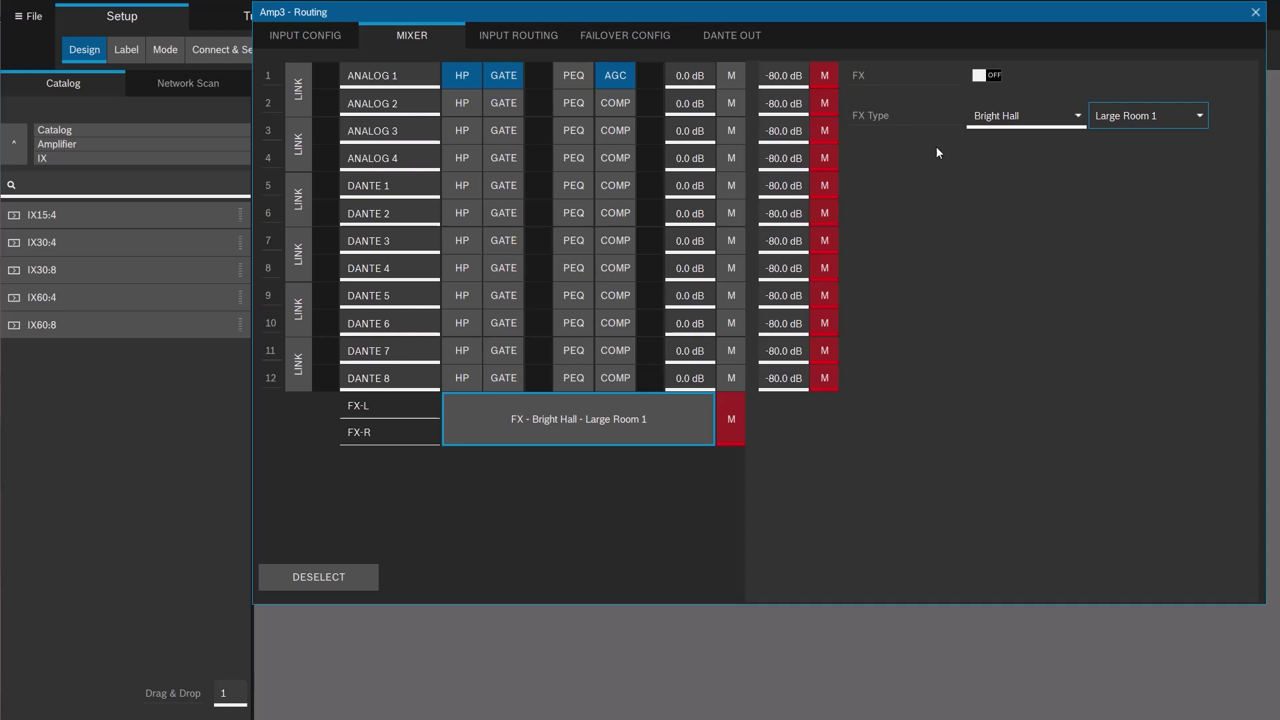
pyautogui.click(731, 323)
pyautogui.click(630, 426)
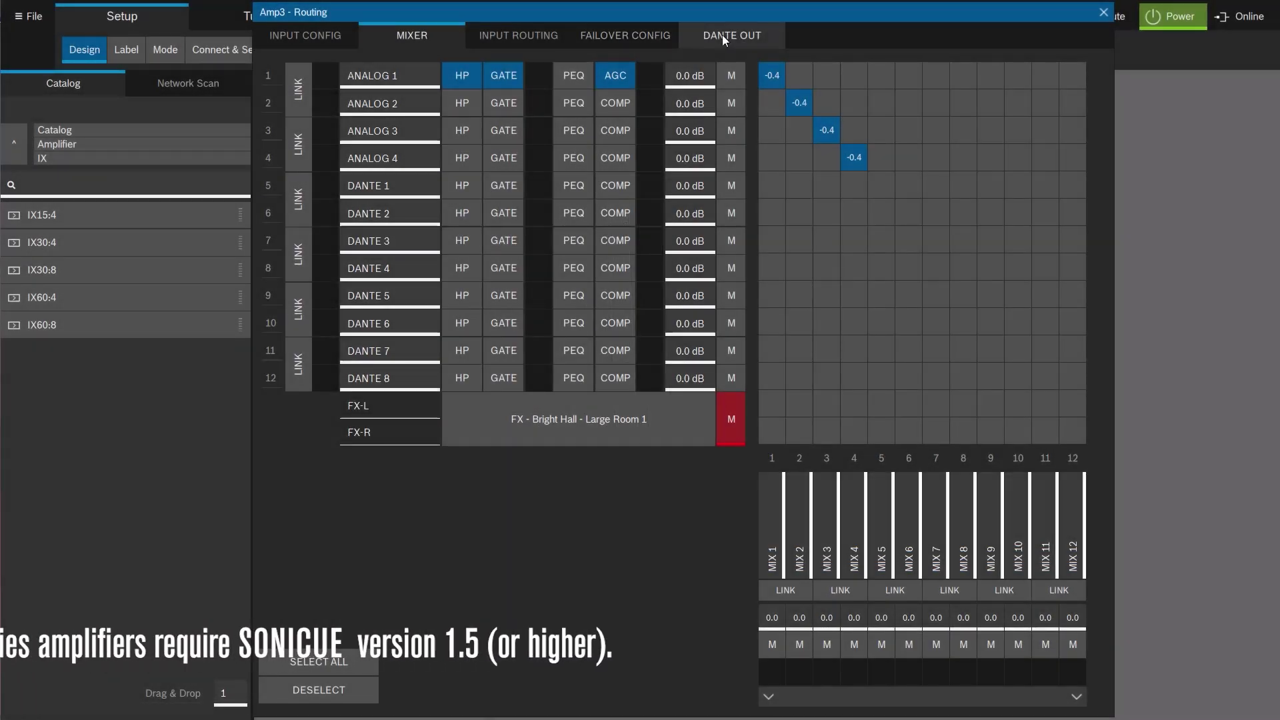
# Show the DANTE OUT routing and browse Dante Out 1's sources, keeping Mic / Line 1.
pyautogui.click(722, 35)
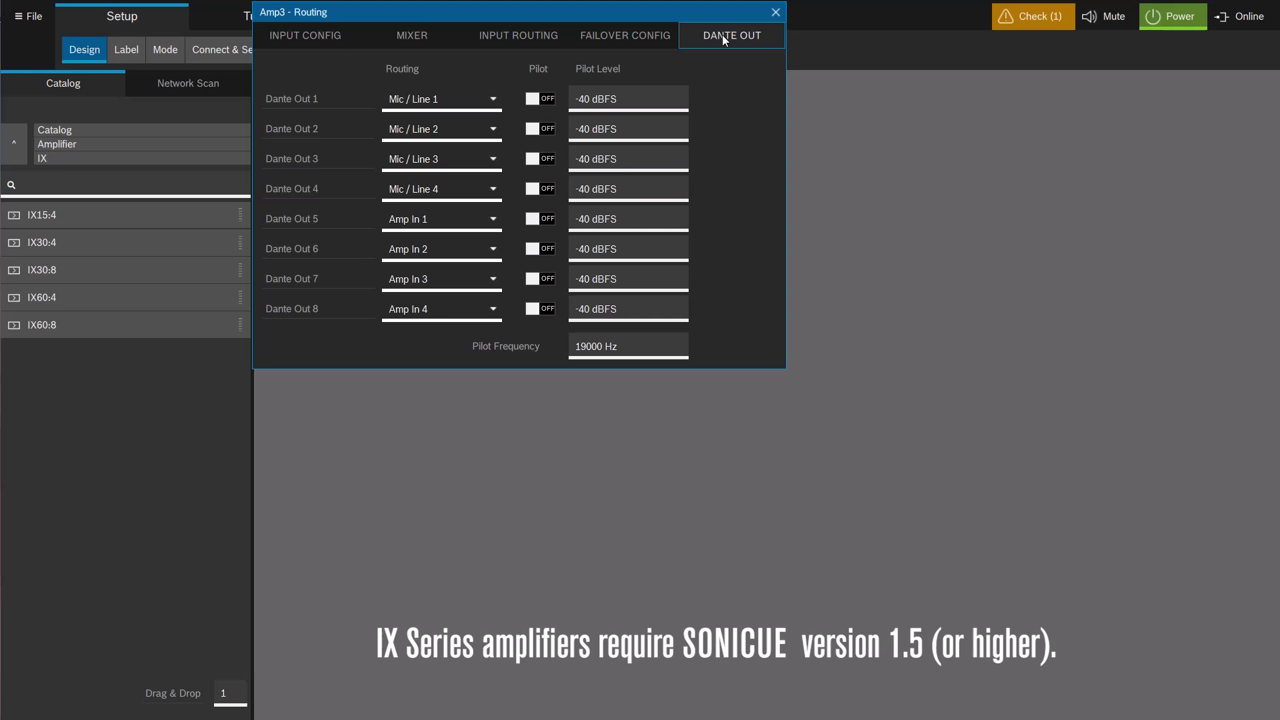
pyautogui.moveTo(600, 12); pyautogui.dragTo(650, 90)
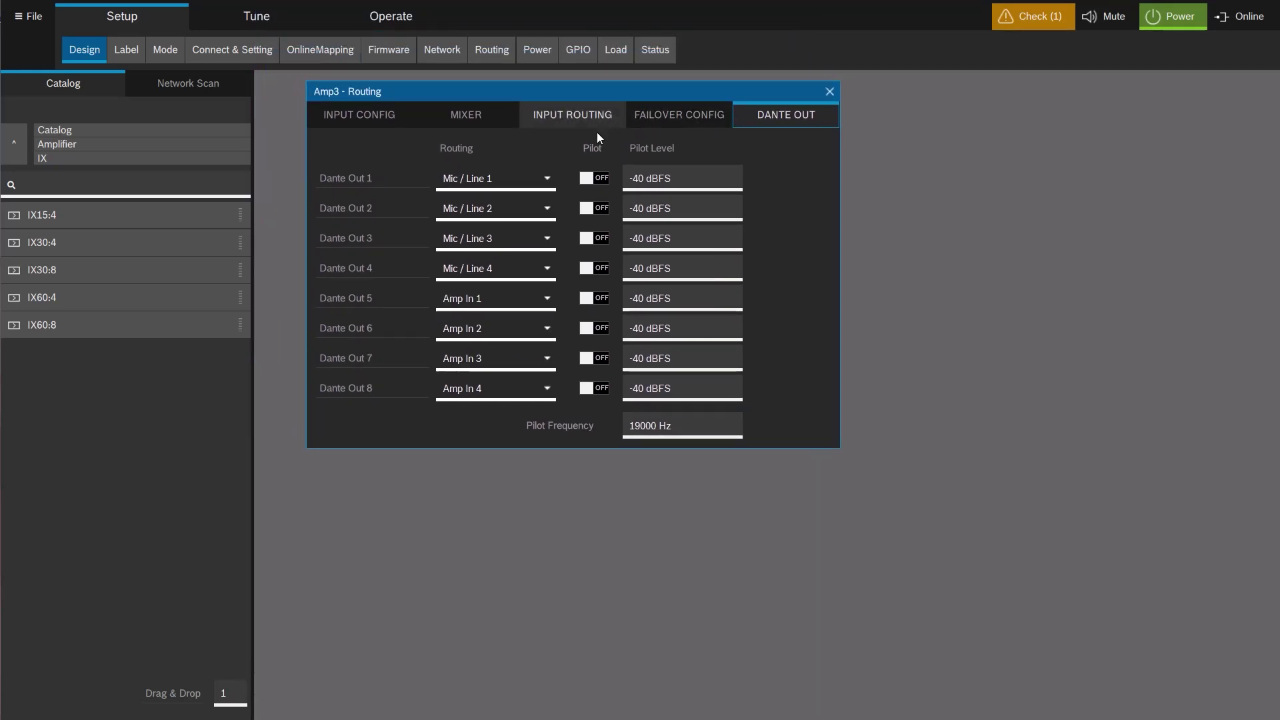
pyautogui.click(548, 180)
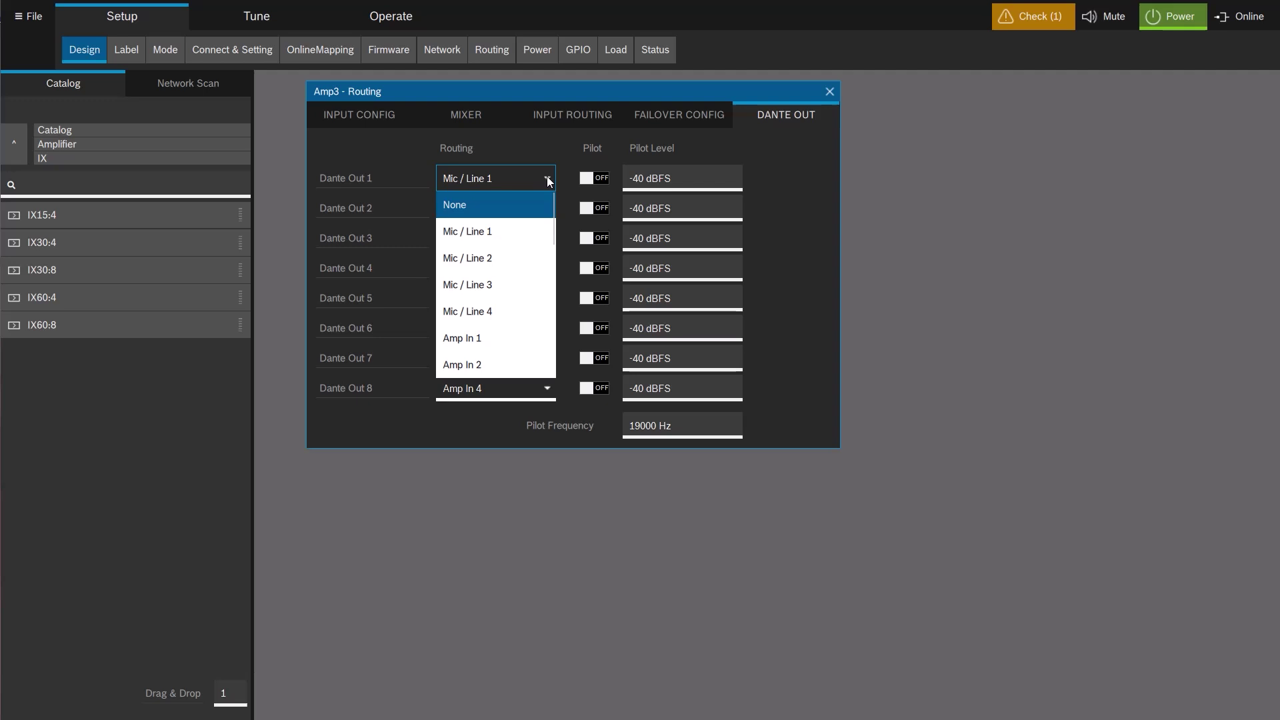
pyautogui.scroll(-2, 506, 258)
pyautogui.scroll(-5, 506, 258)
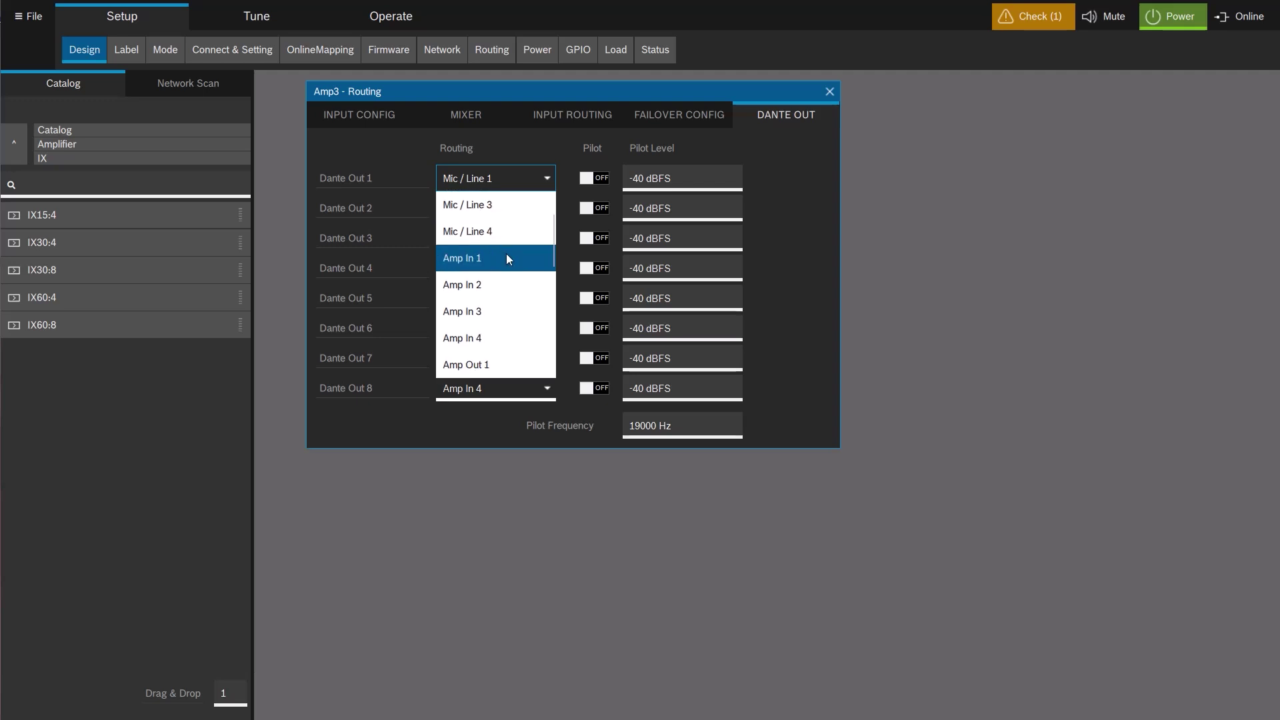
pyautogui.scroll(-7, 507, 258)
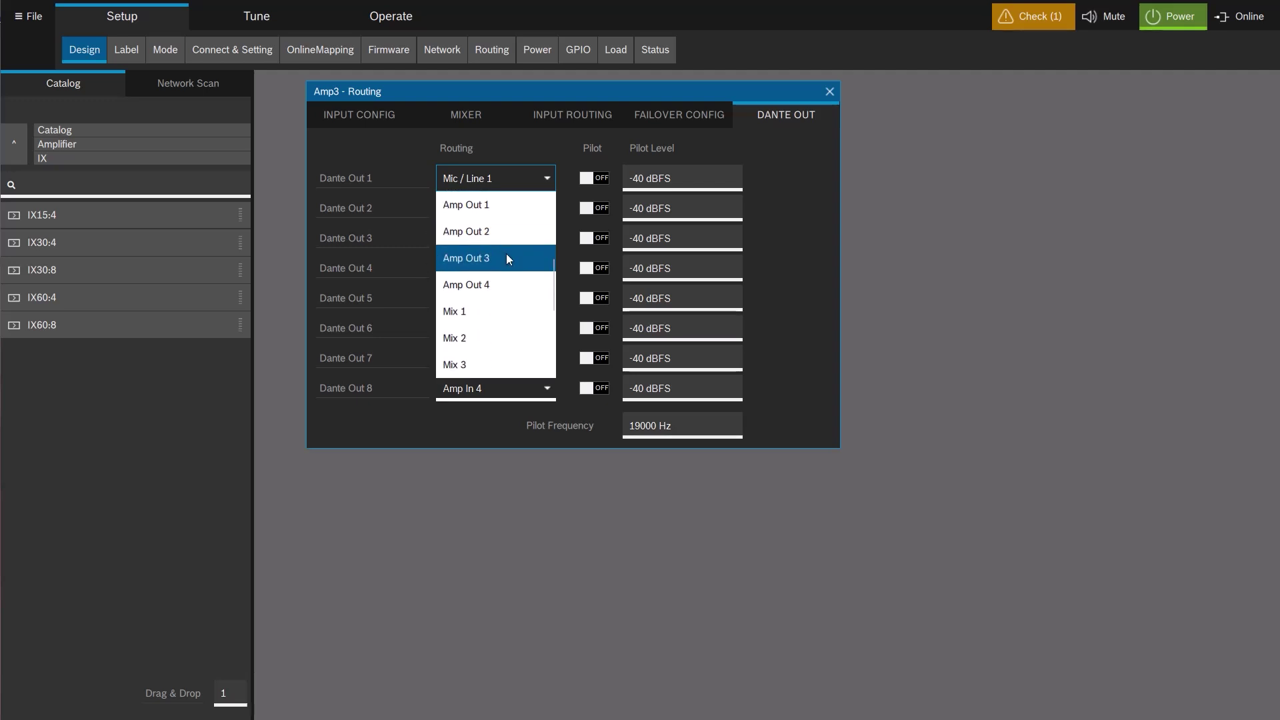
pyautogui.scroll(-4, 505, 254)
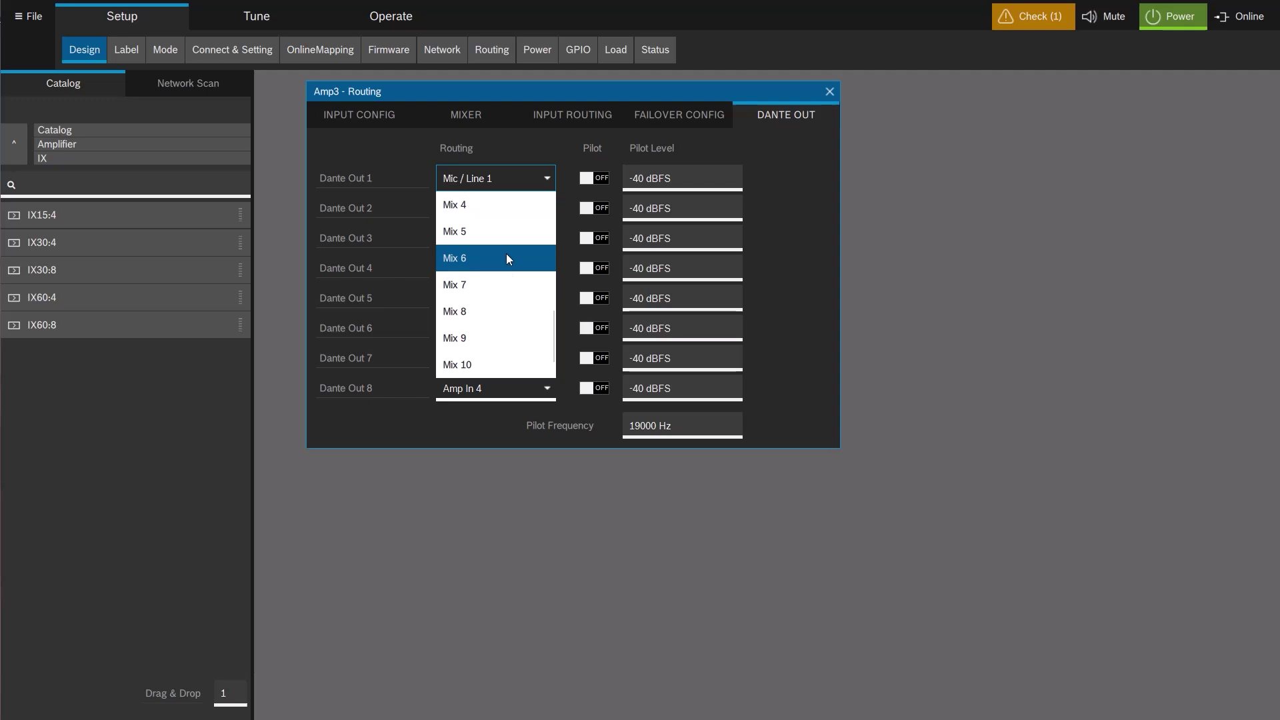
pyautogui.scroll(7, 505, 254)
pyautogui.scroll(11, 507, 253)
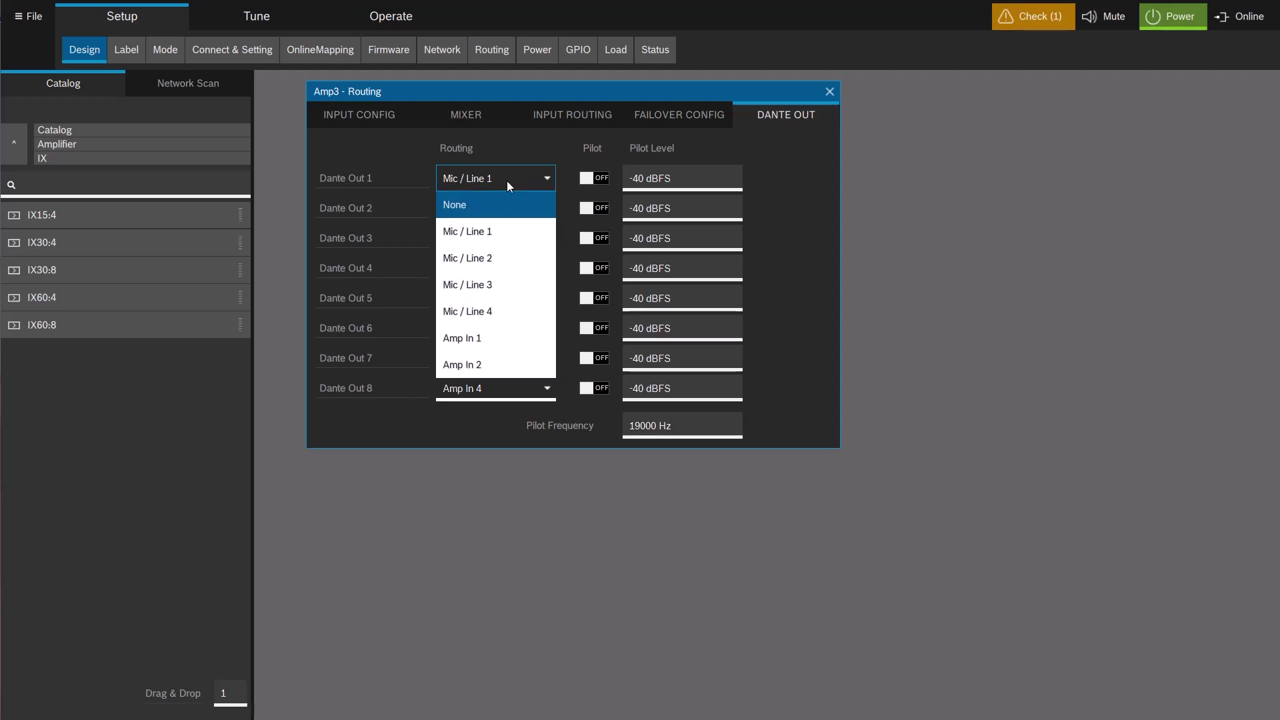
pyautogui.click(515, 146)
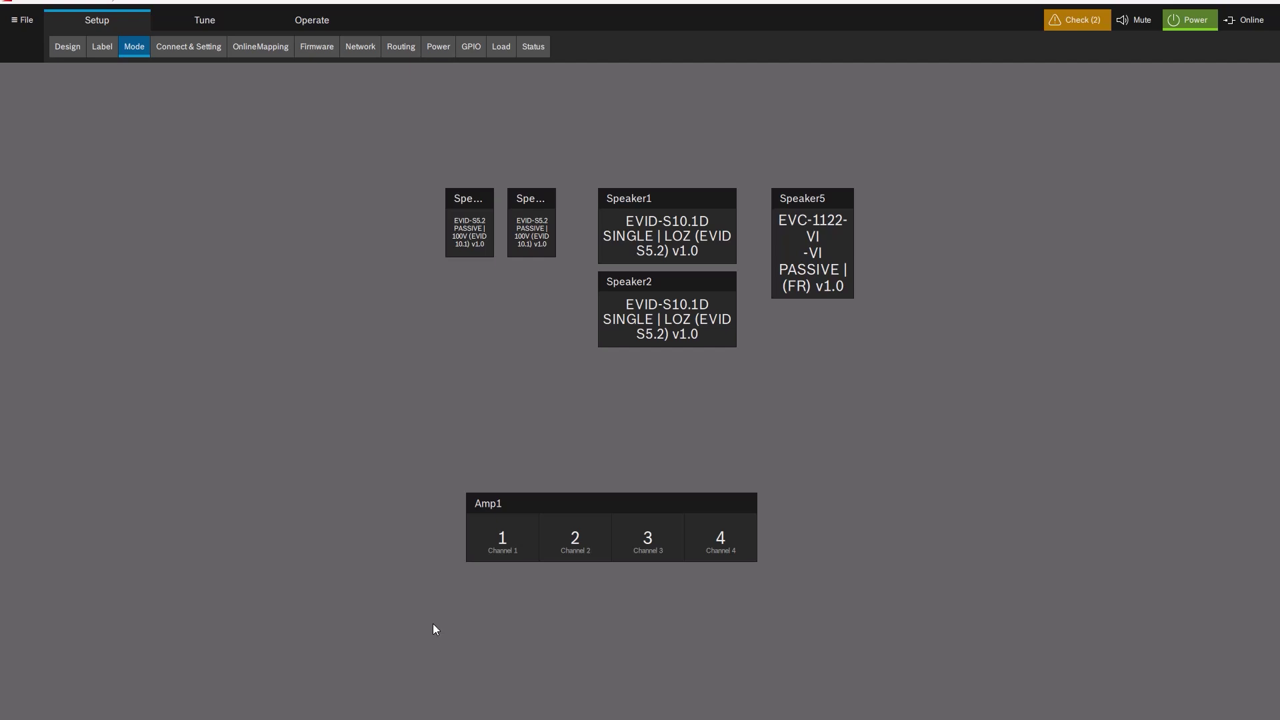
# Connect the two FR speakers to Amp1 channels 1 and 2 and the subwoofers to channel 3.
pyautogui.click(572, 501)
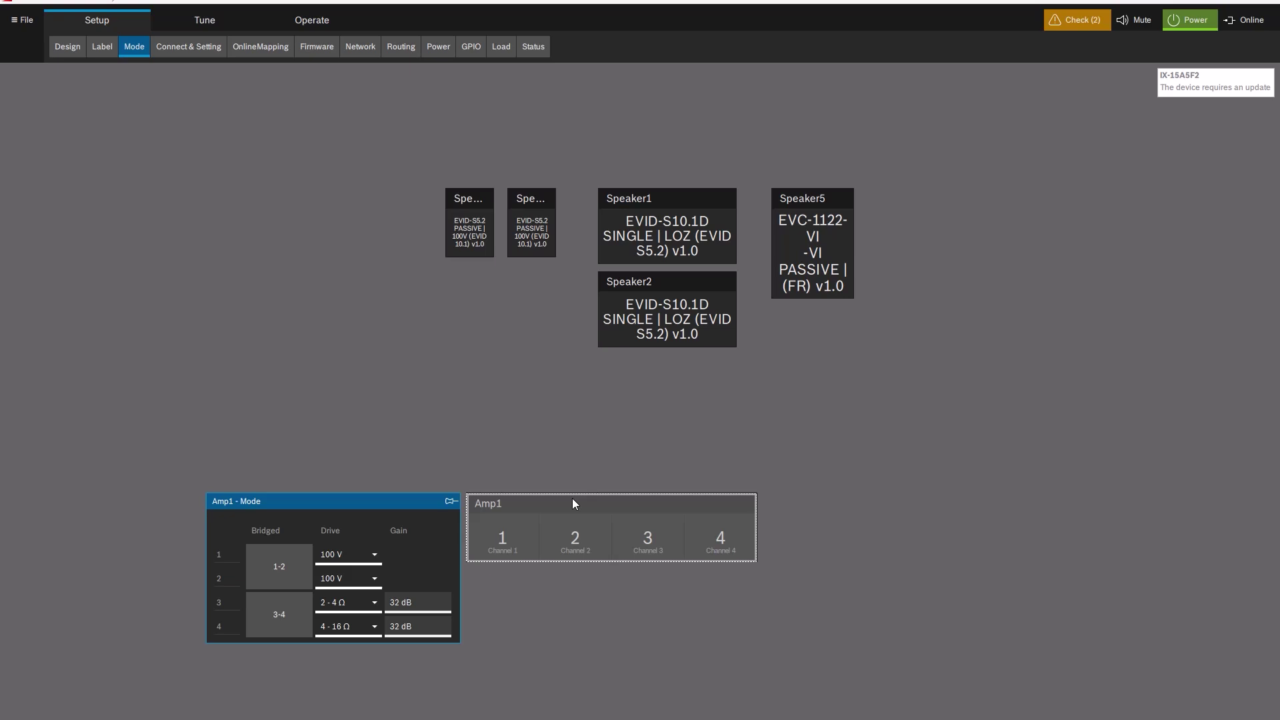
pyautogui.click(567, 483)
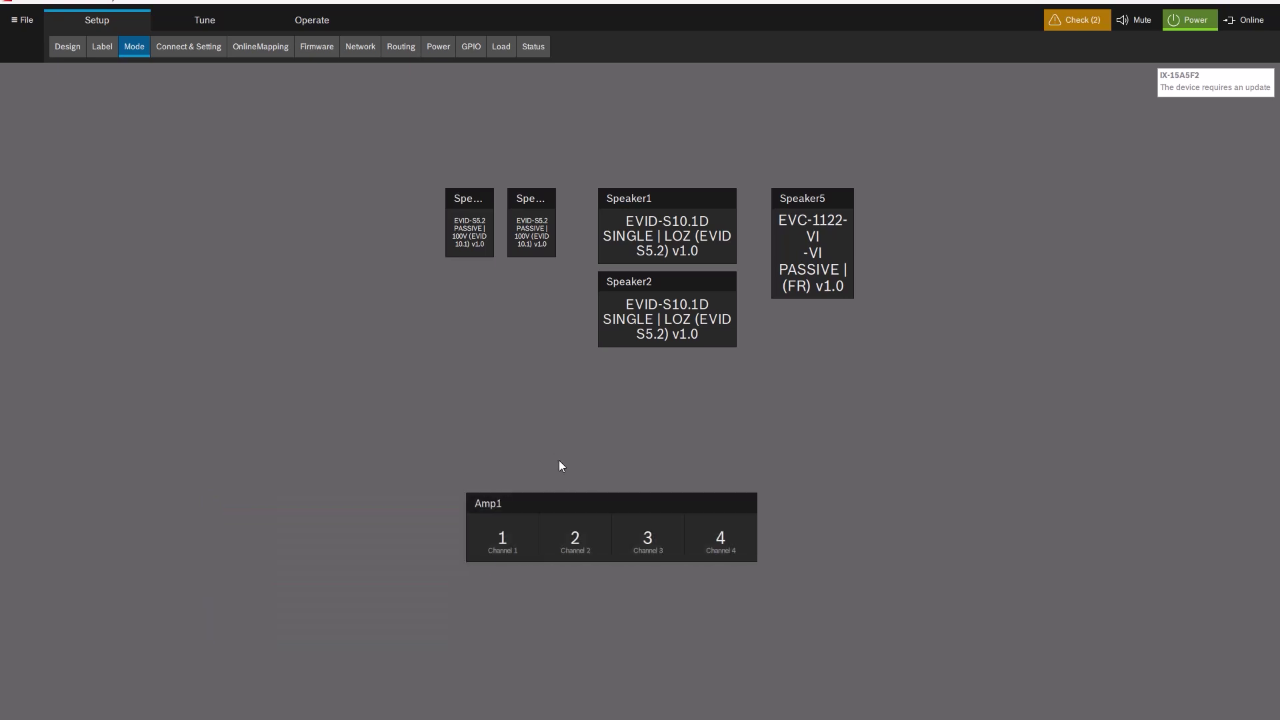
pyautogui.click(200, 46)
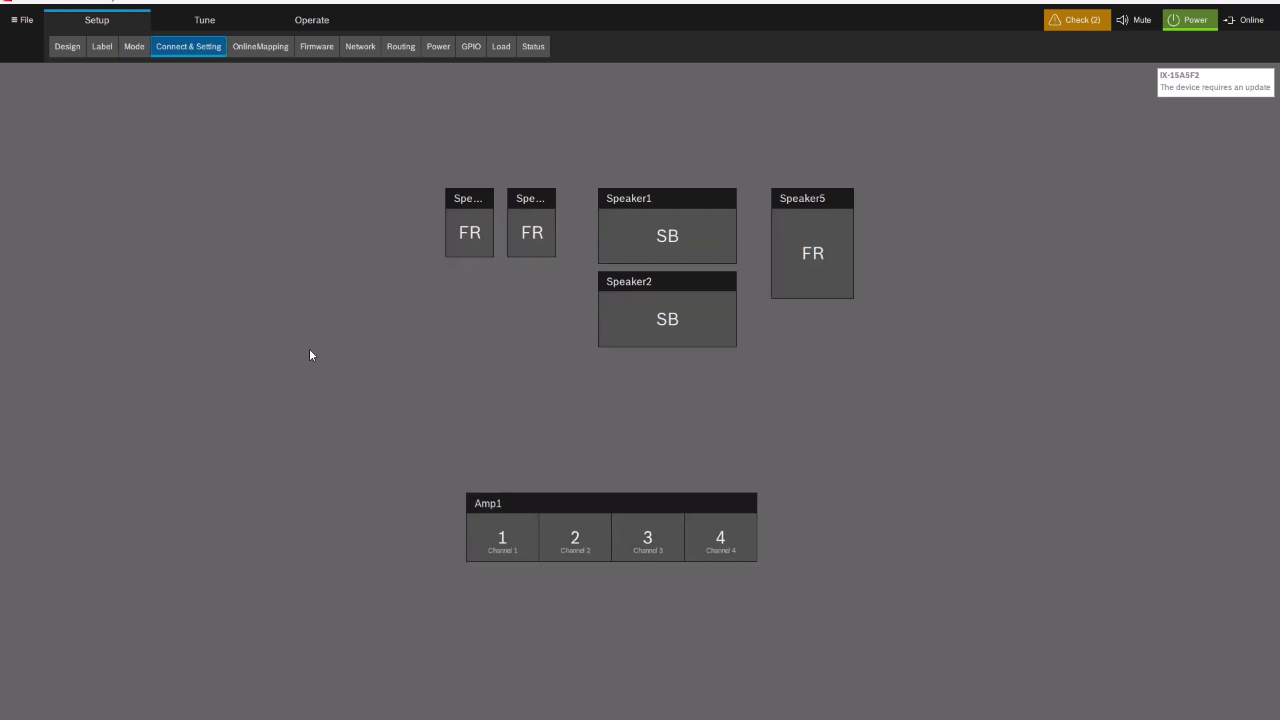
pyautogui.click(470, 230)
pyautogui.click(492, 537)
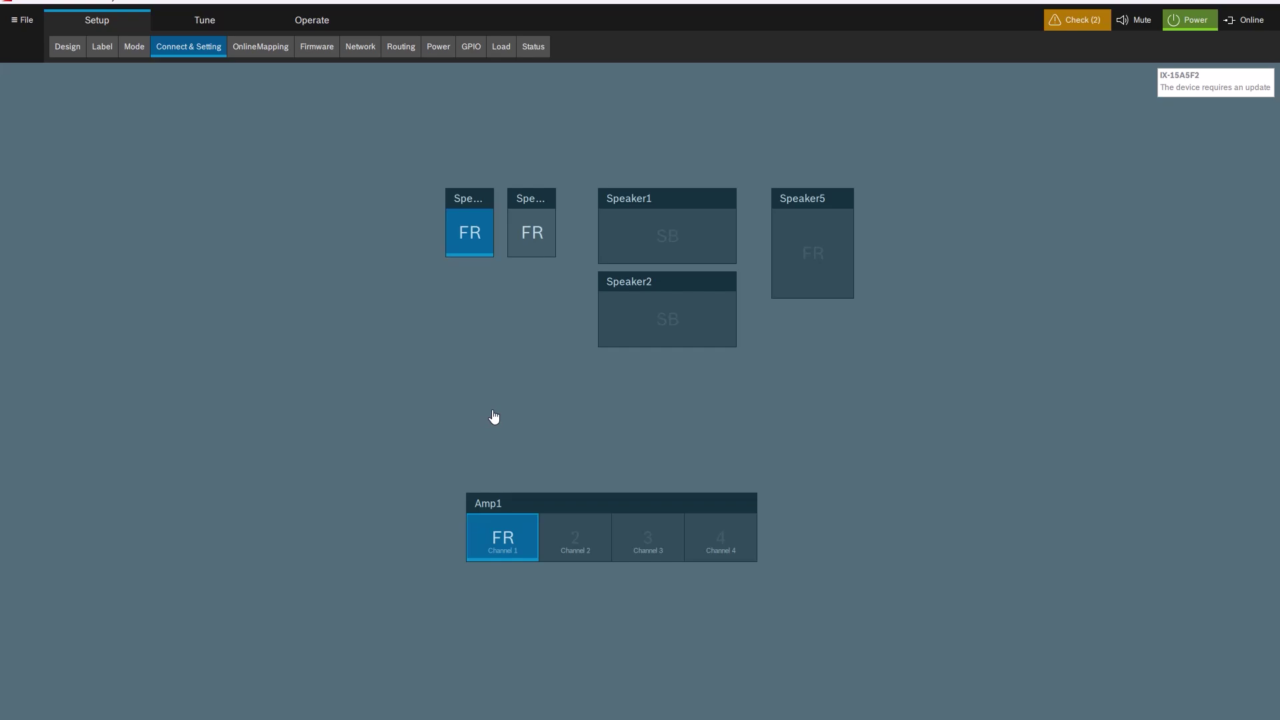
pyautogui.click(532, 237)
pyautogui.click(563, 541)
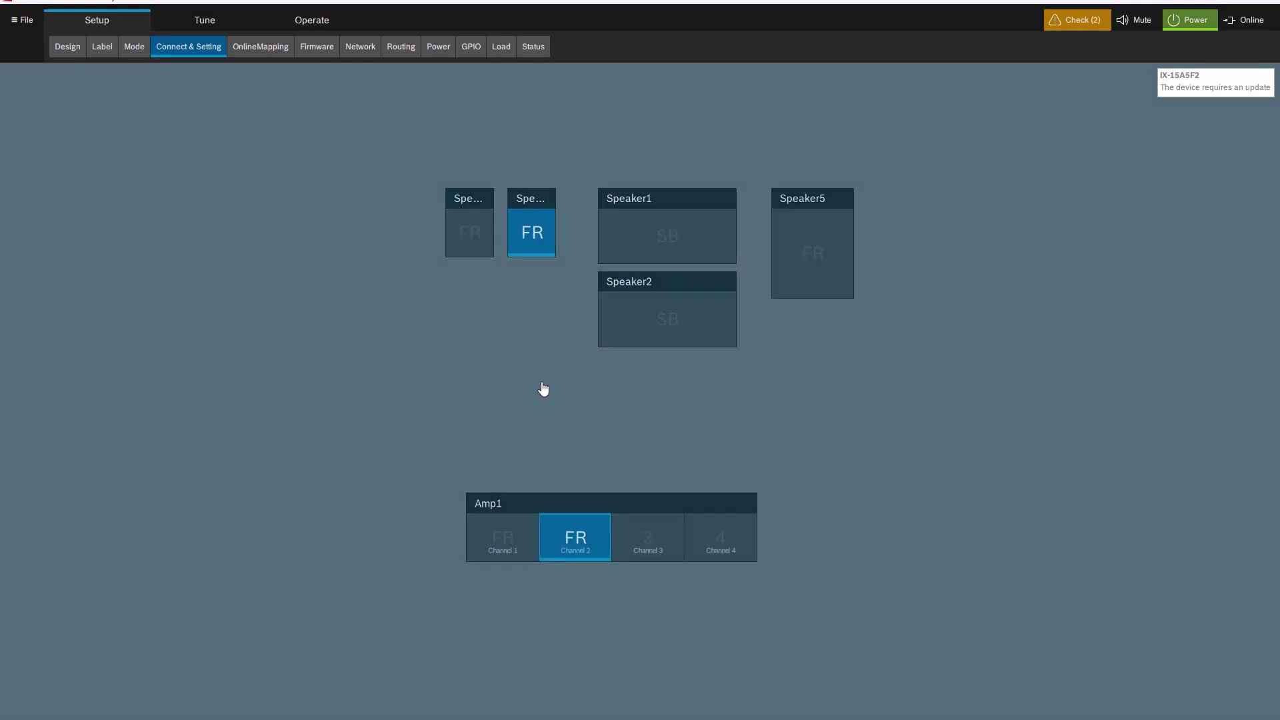
pyautogui.click(671, 227)
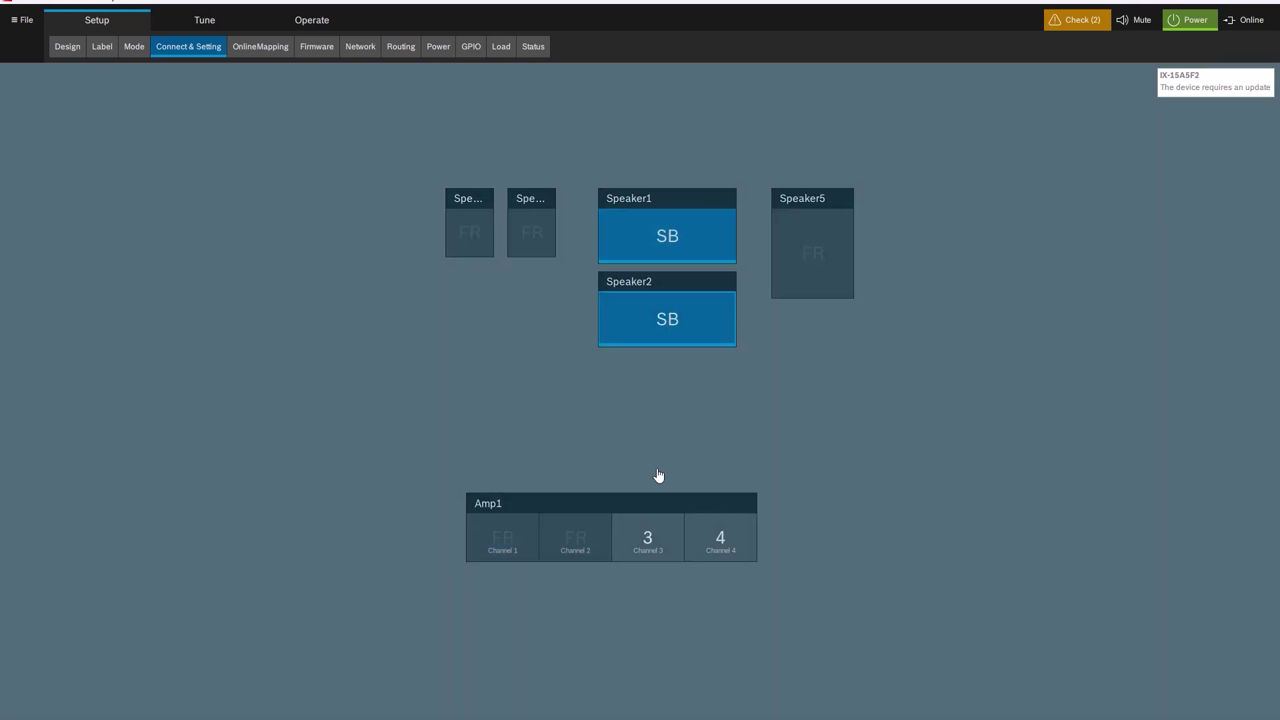
pyautogui.click(645, 538)
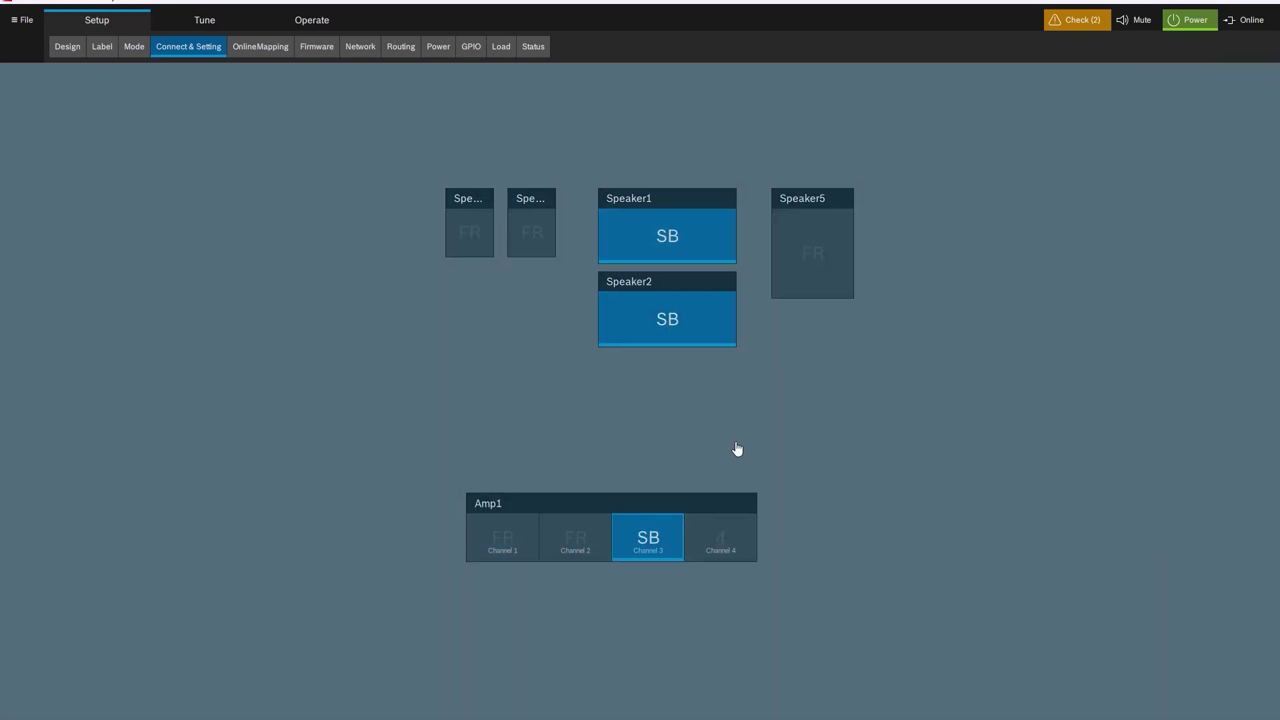
# Assign Speaker5 to Amp1 channel 4, go online, and open the Tune level view.
pyautogui.click(812, 259)
pyautogui.click(725, 546)
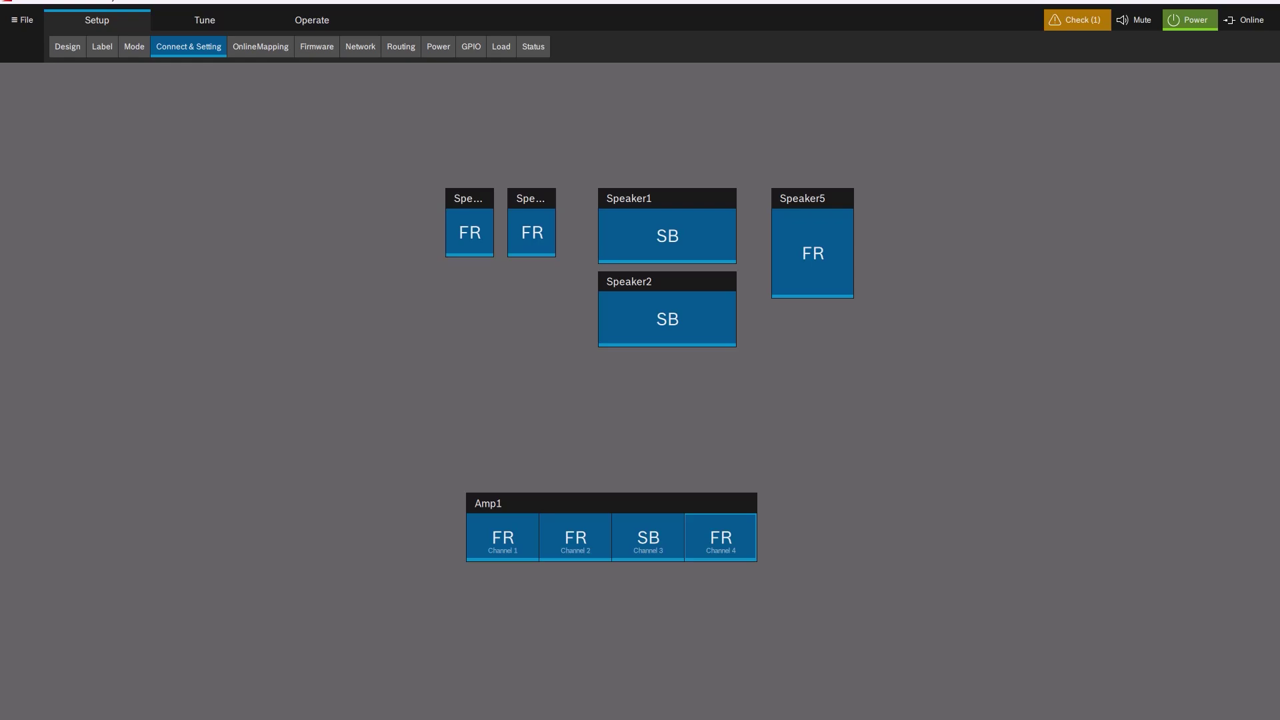
pyautogui.click(1245, 20)
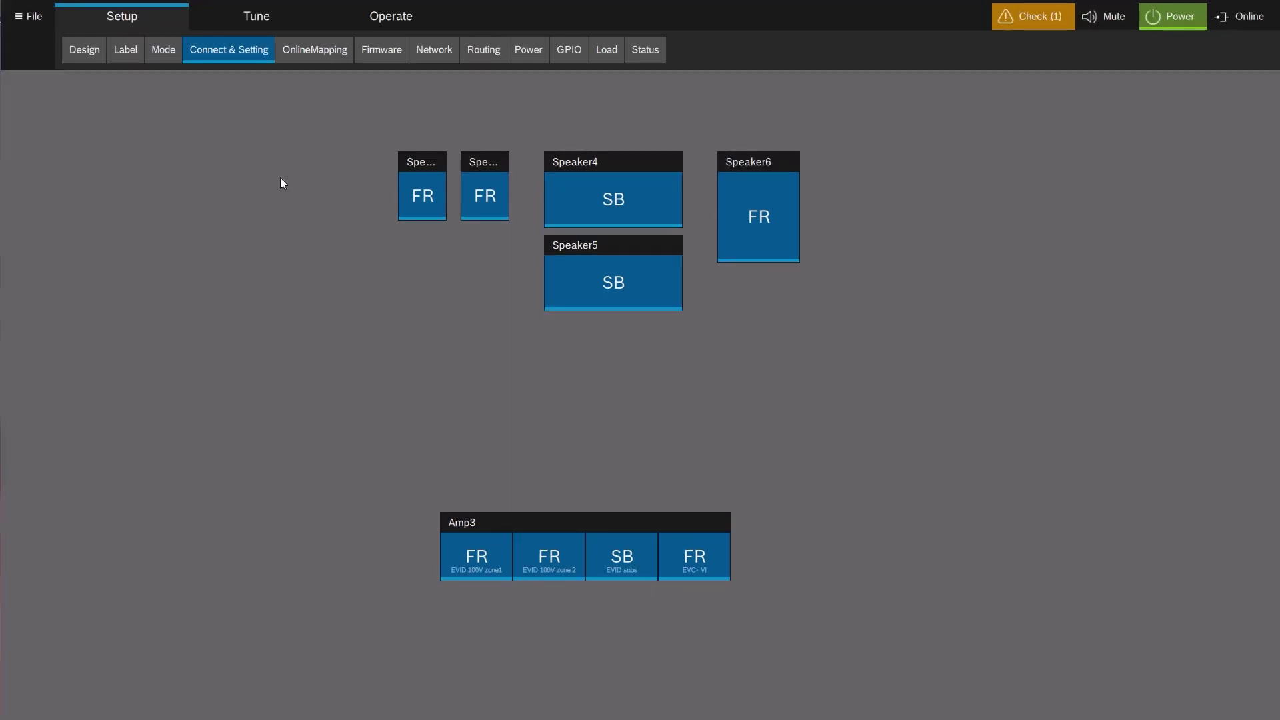
pyautogui.click(257, 18)
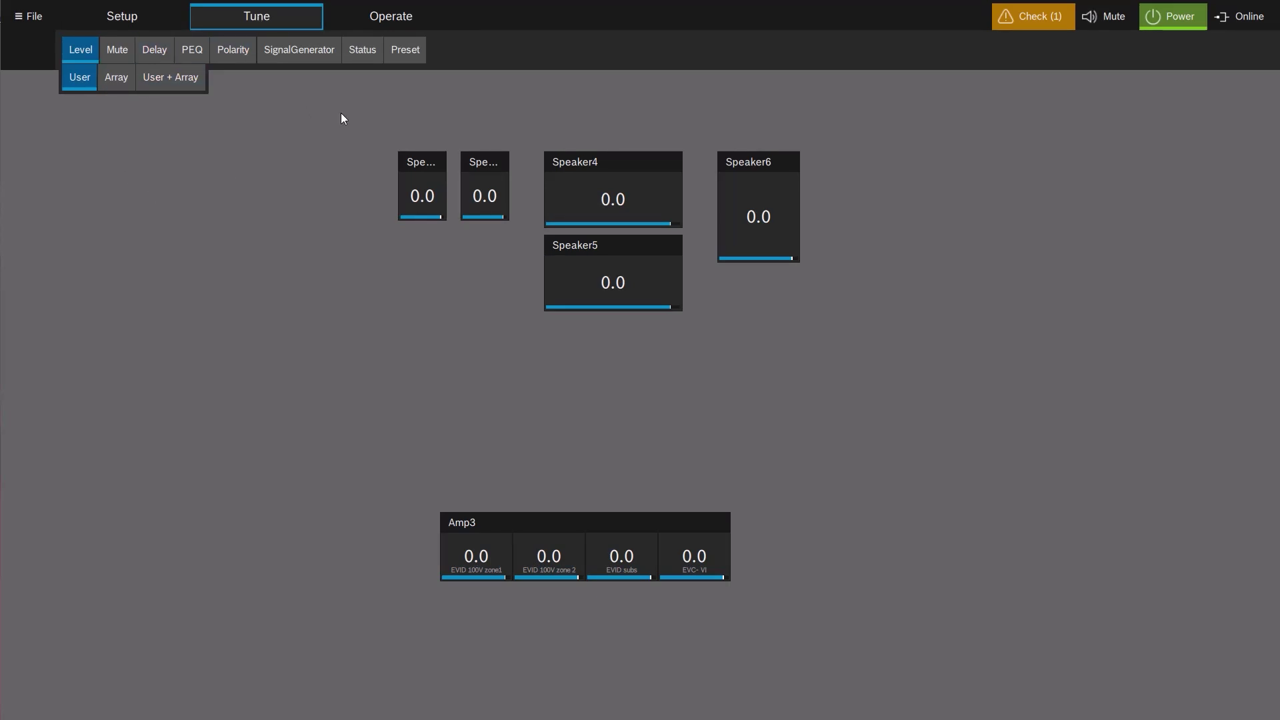
# Group the two small FR speakers and Speaker4/Speaker5 under two side-by-side group faders.
pyautogui.moveTo(341, 115); pyautogui.dragTo(526, 286)
pyautogui.hotkey('ctrl', 'g')
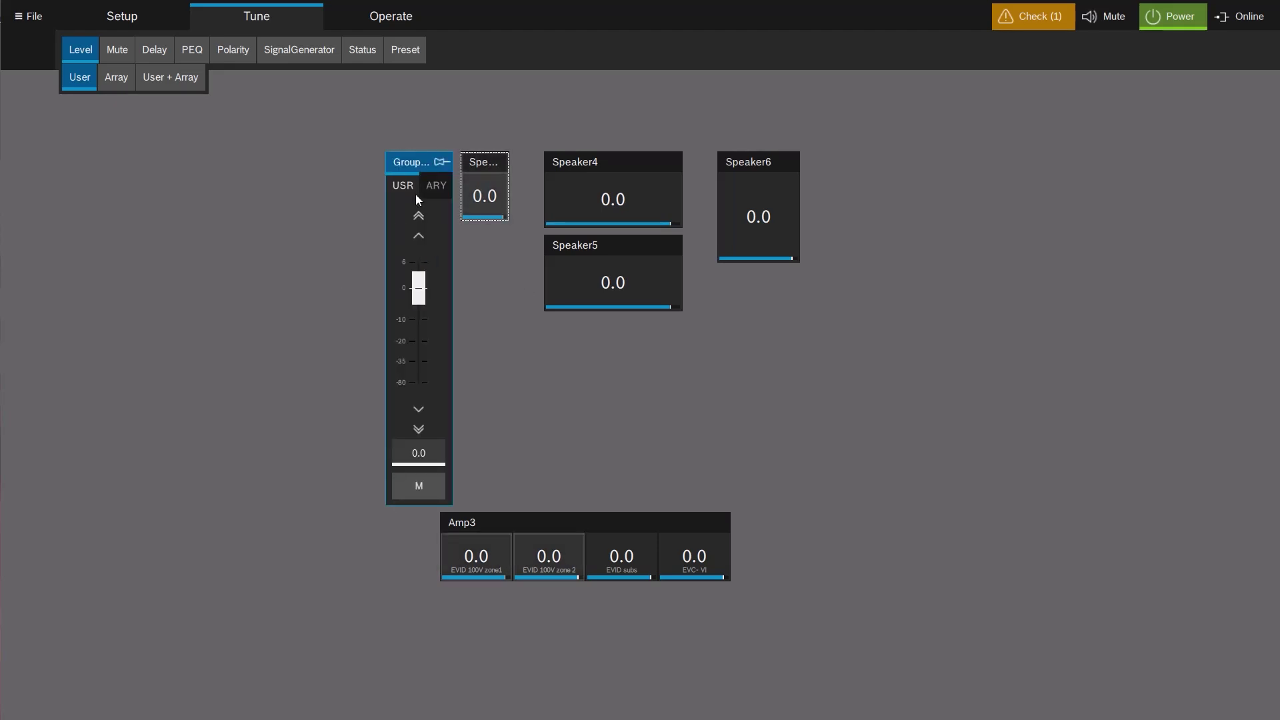
pyautogui.moveTo(418, 167); pyautogui.dragTo(303, 162)
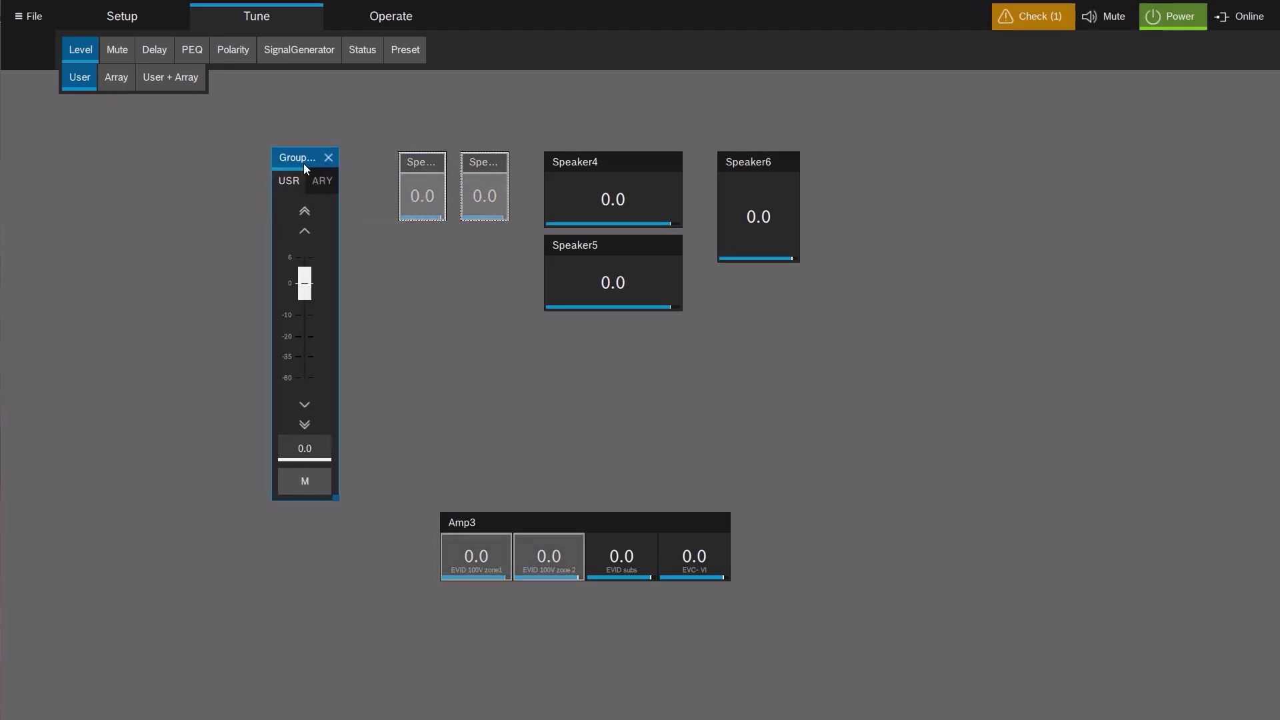
pyautogui.moveTo(534, 132); pyautogui.dragTo(701, 346)
pyautogui.hotkey('ctrl', 'g')
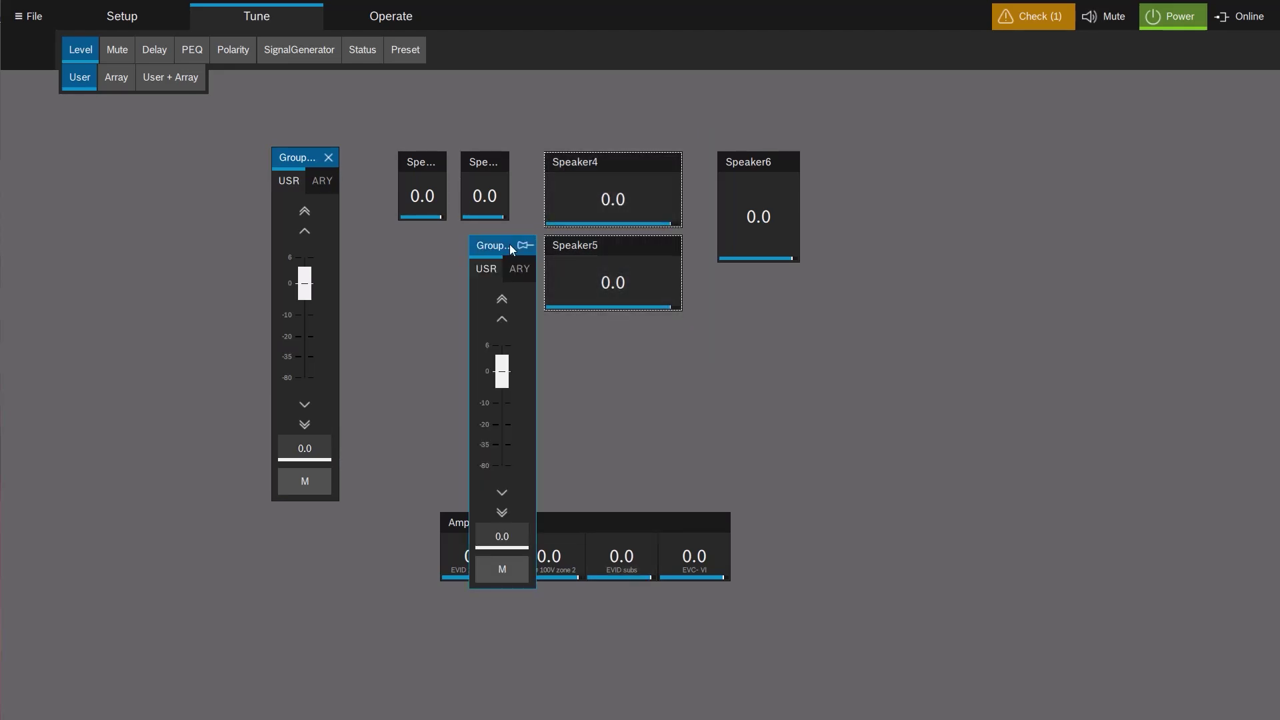
pyautogui.moveTo(509, 244); pyautogui.dragTo(349, 160)
pyautogui.click(305, 151)
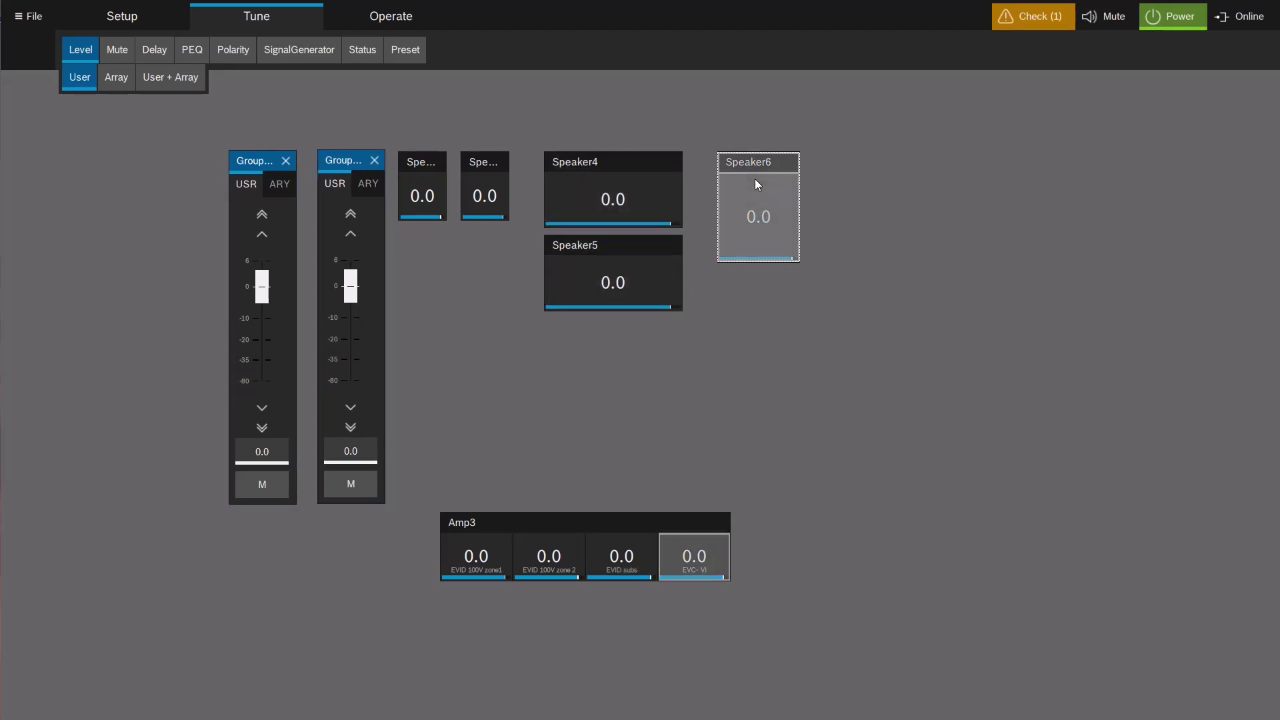
# Group all four speakers together, set the Speaker4/5 group to -2.9, and raise the combined group to 4.0.
pyautogui.moveTo(754, 178); pyautogui.dragTo(931, 173)
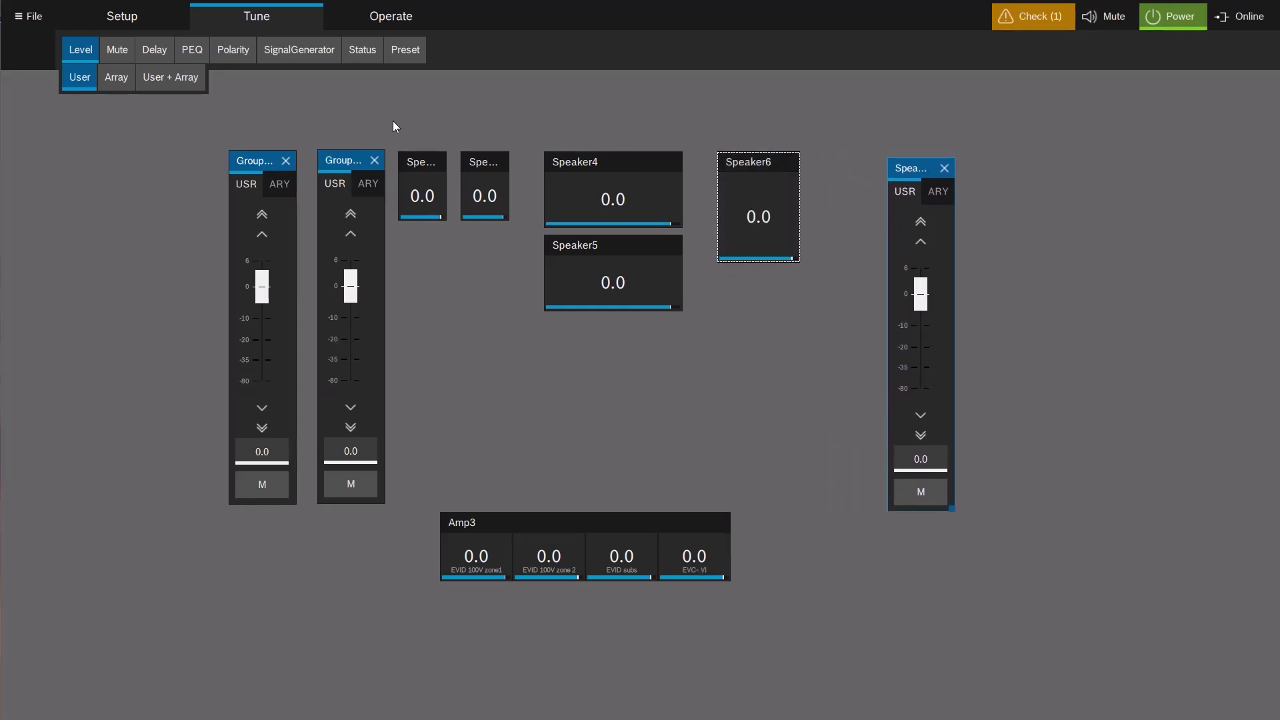
pyautogui.moveTo(393, 124); pyautogui.dragTo(707, 379)
pyautogui.hotkey('ctrl', 'g')
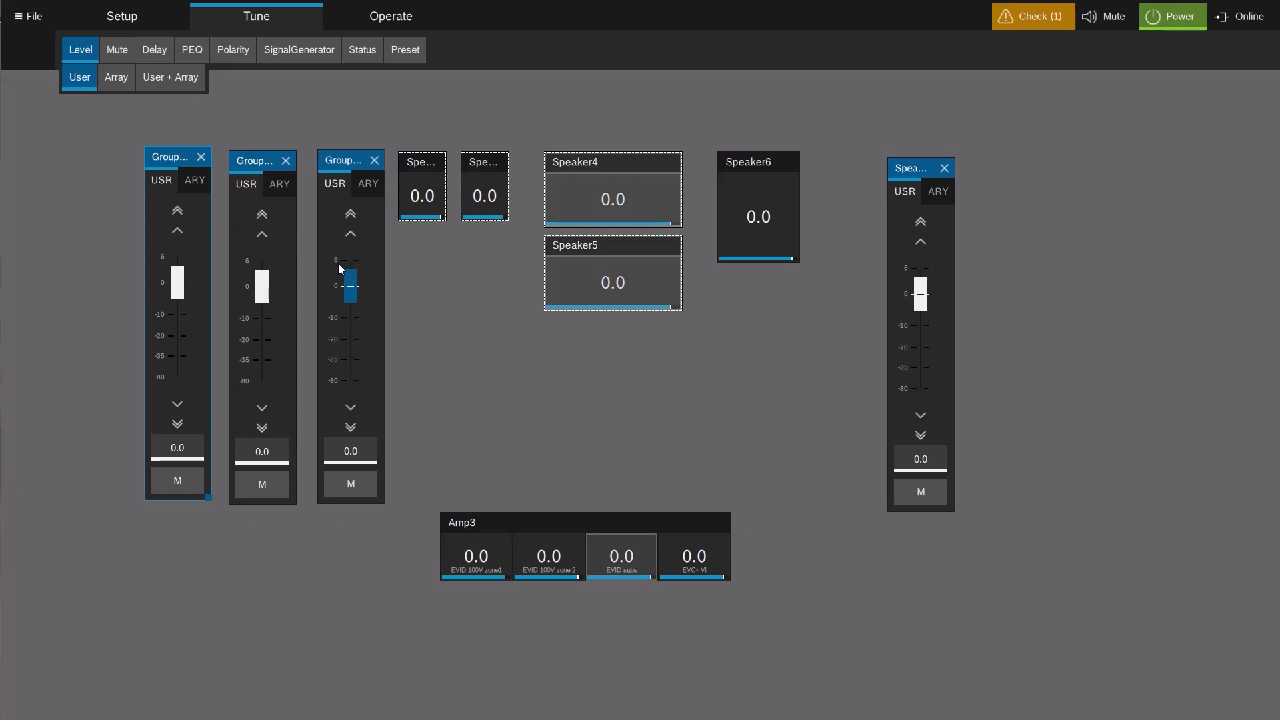
pyautogui.moveTo(350, 287); pyautogui.dragTo(350, 300)
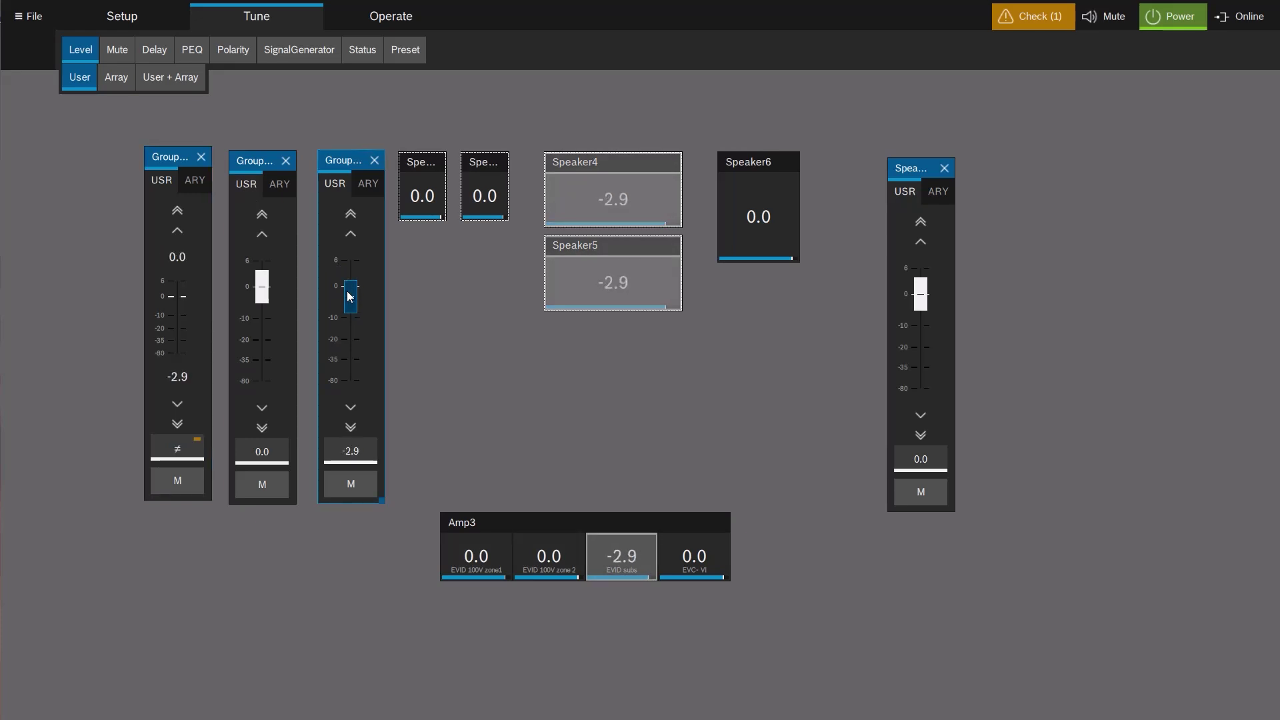
pyautogui.click(178, 211)
pyautogui.click(178, 211)
pyautogui.click(177, 211)
pyautogui.click(177, 211)
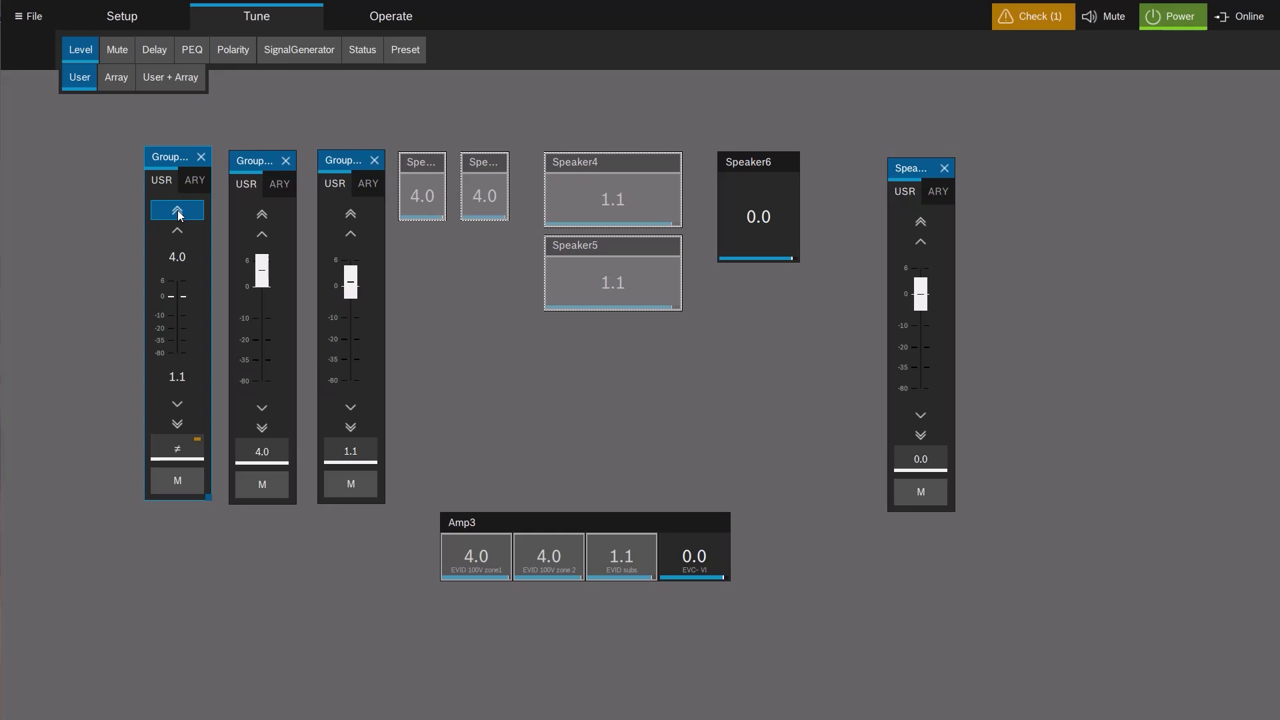
# On the PEQ page, group-select the speakers, activate Group PEQ filter 1 and view its filter types.
pyautogui.click(190, 52)
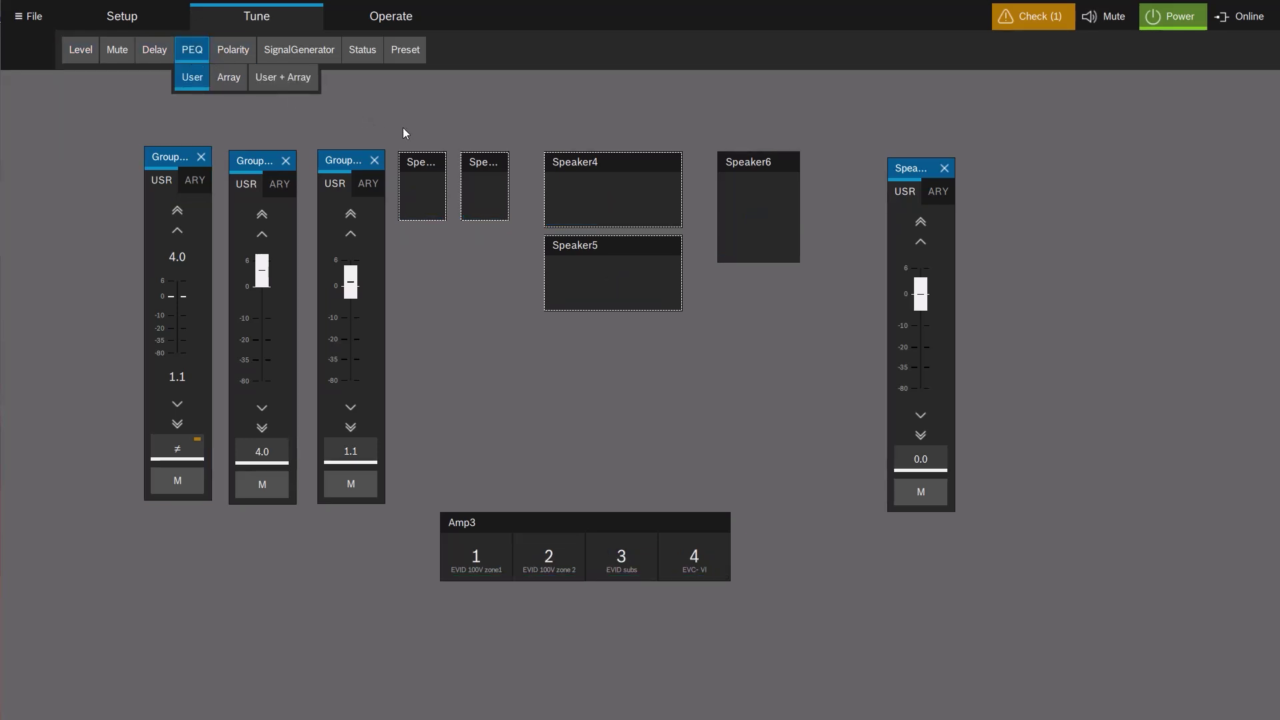
pyautogui.moveTo(393, 129); pyautogui.dragTo(707, 363)
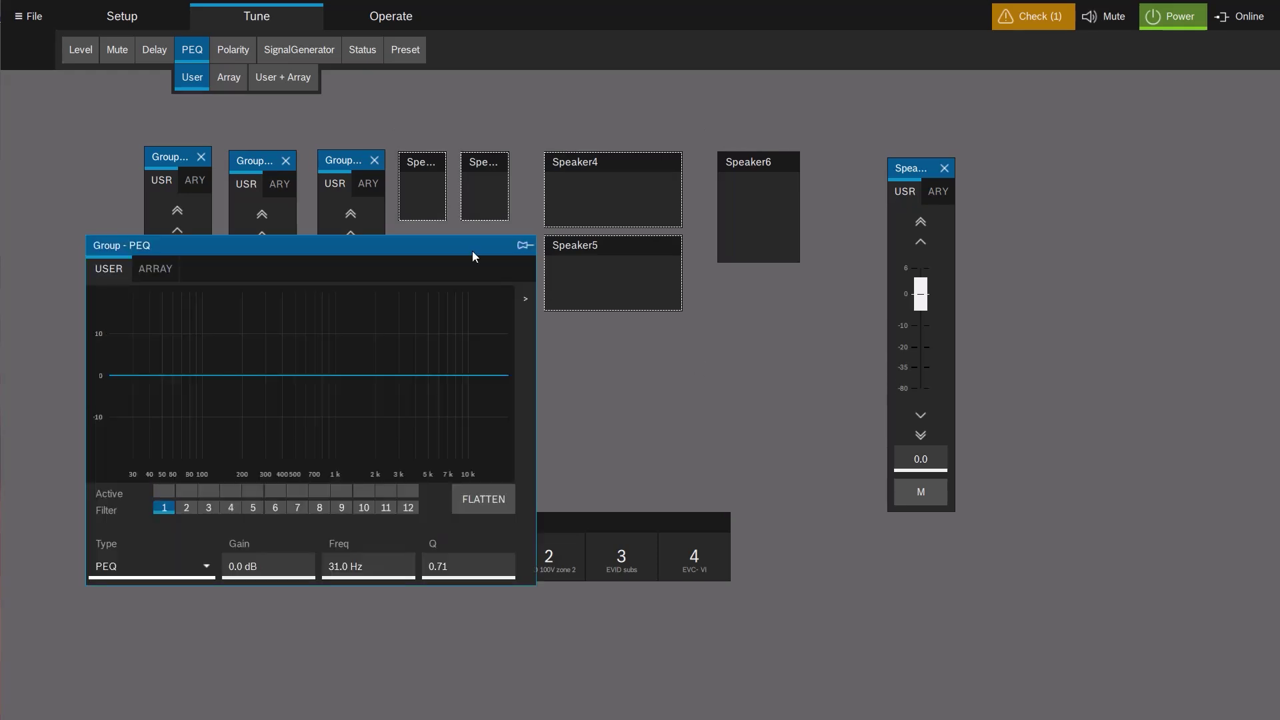
pyautogui.moveTo(422, 241); pyautogui.dragTo(1027, 134)
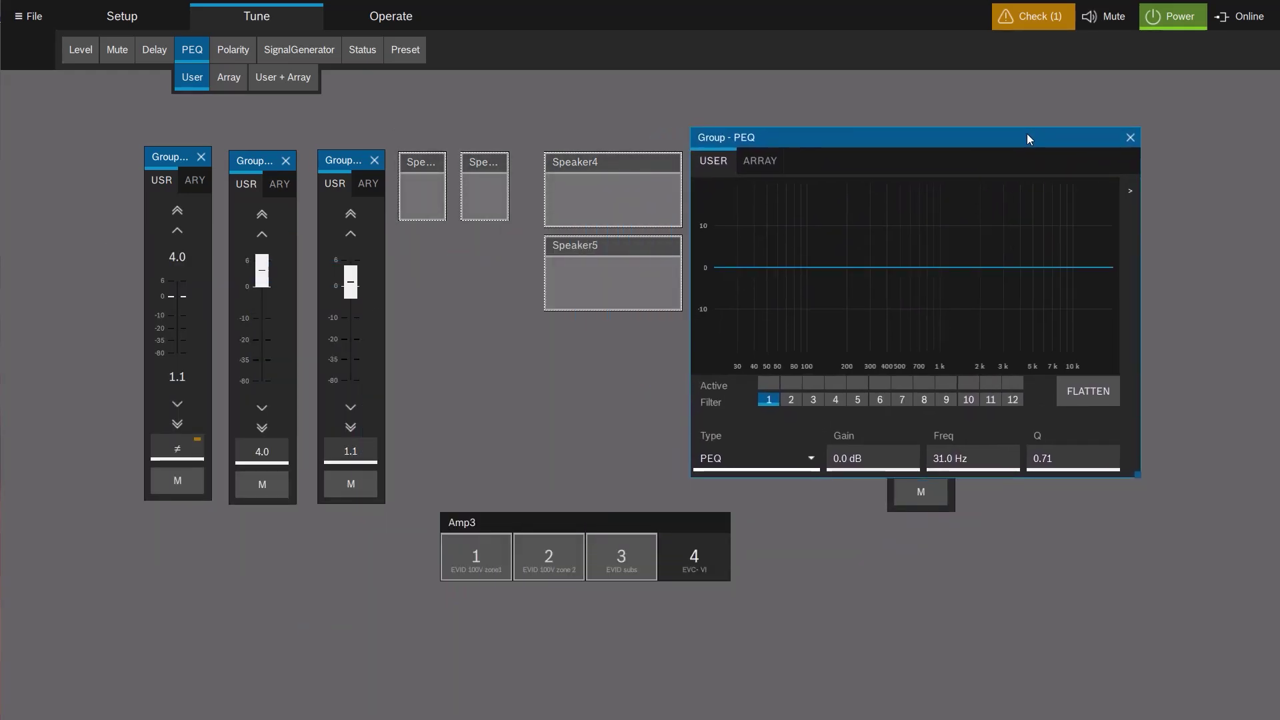
pyautogui.click(768, 383)
pyautogui.click(809, 458)
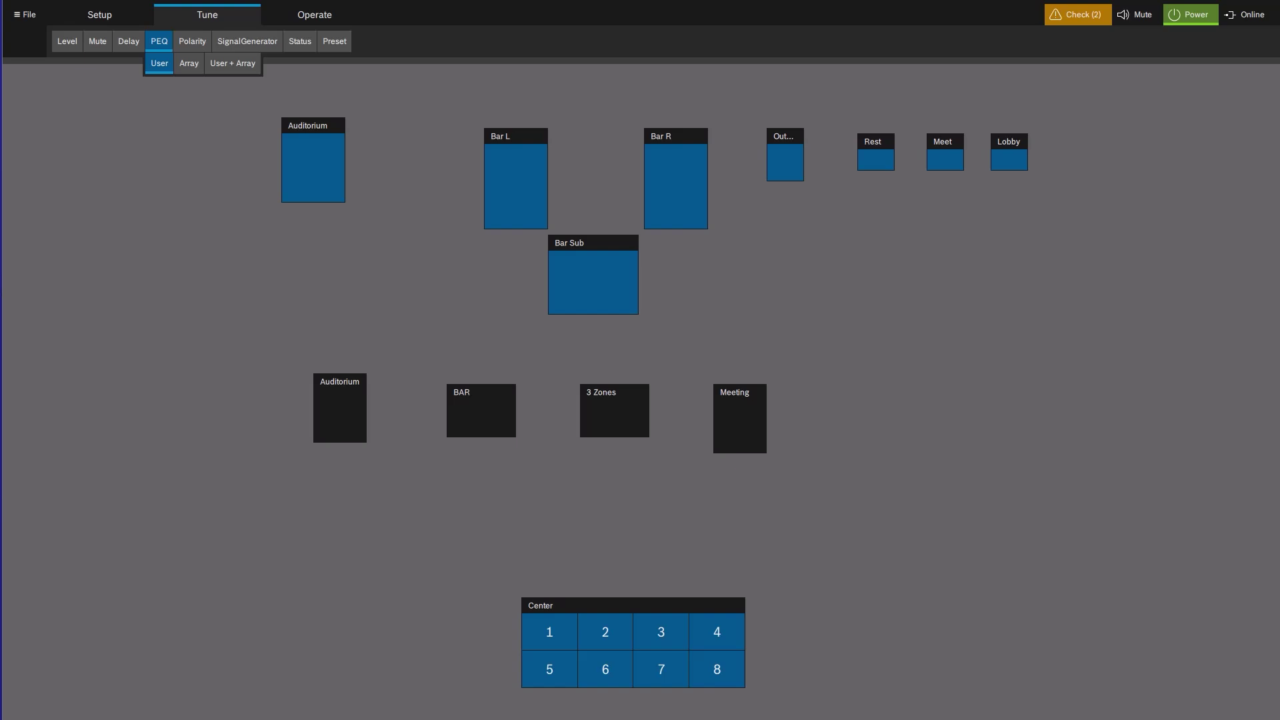
# Store the Center amplifier's configuration as preset slot U01, renaming it from Linear to 'Weekday'.
pyautogui.click(340, 44)
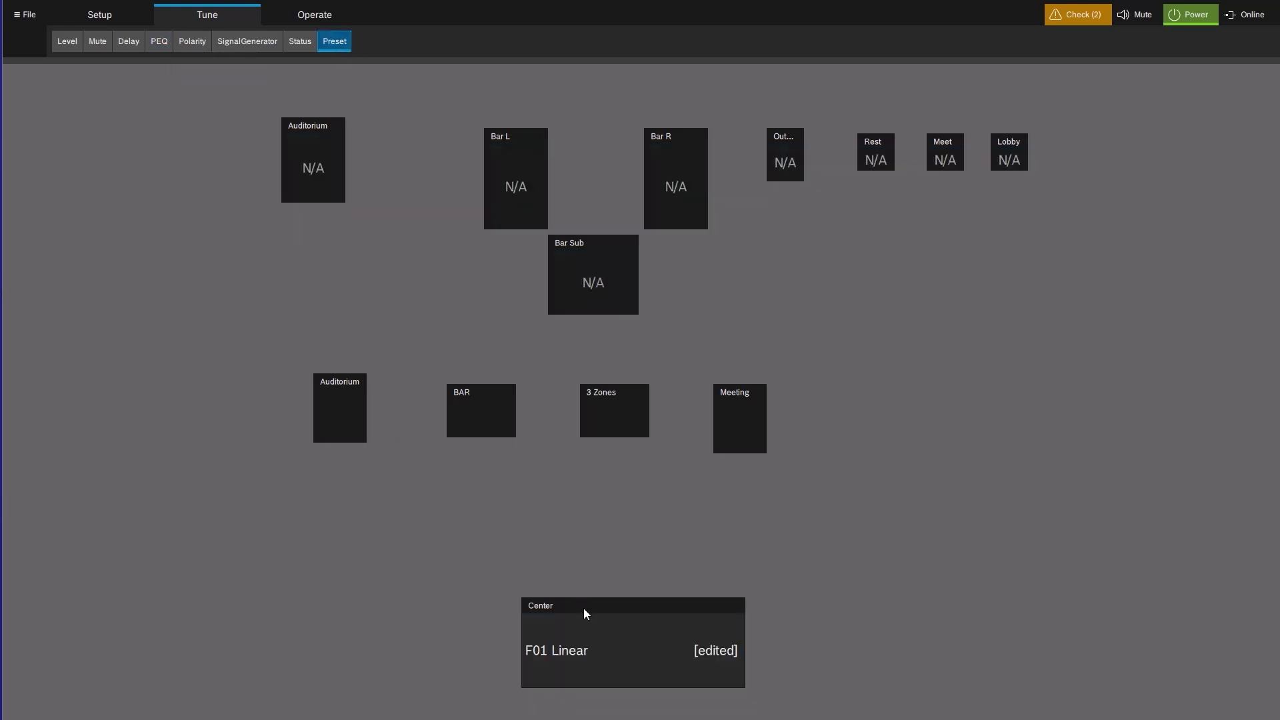
pyautogui.click(594, 628)
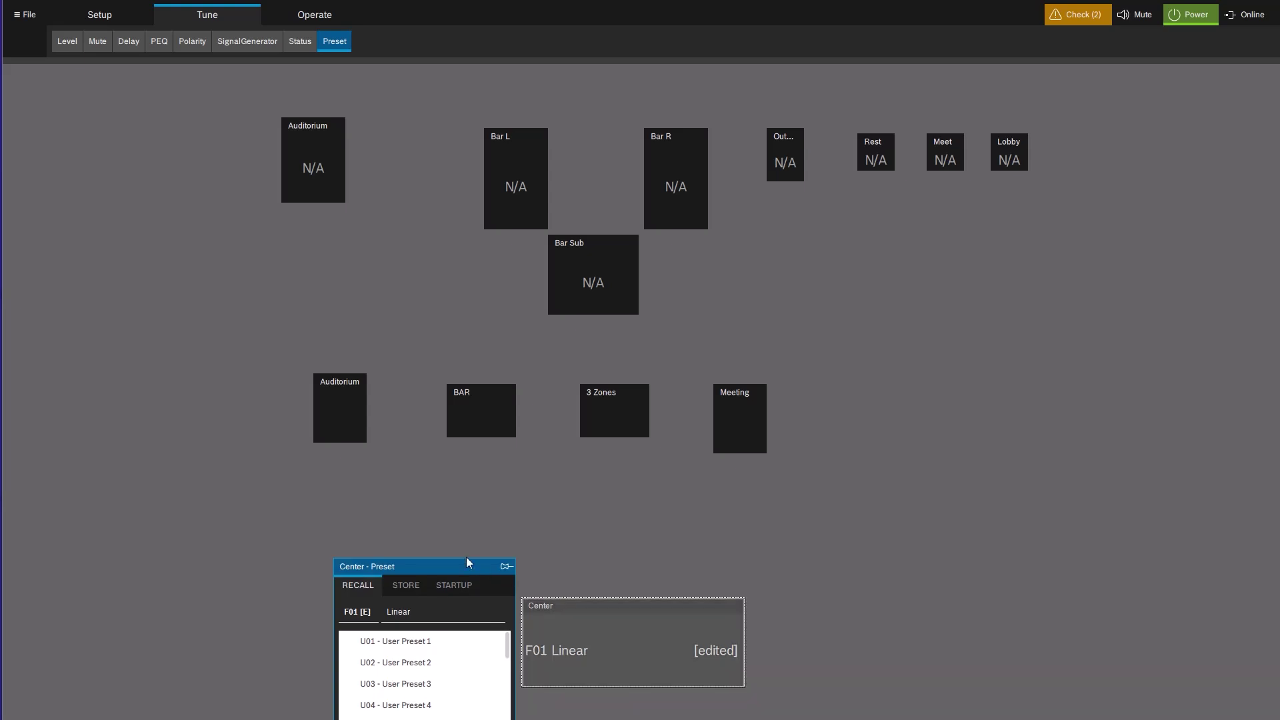
pyautogui.moveTo(445, 561); pyautogui.dragTo(497, 348)
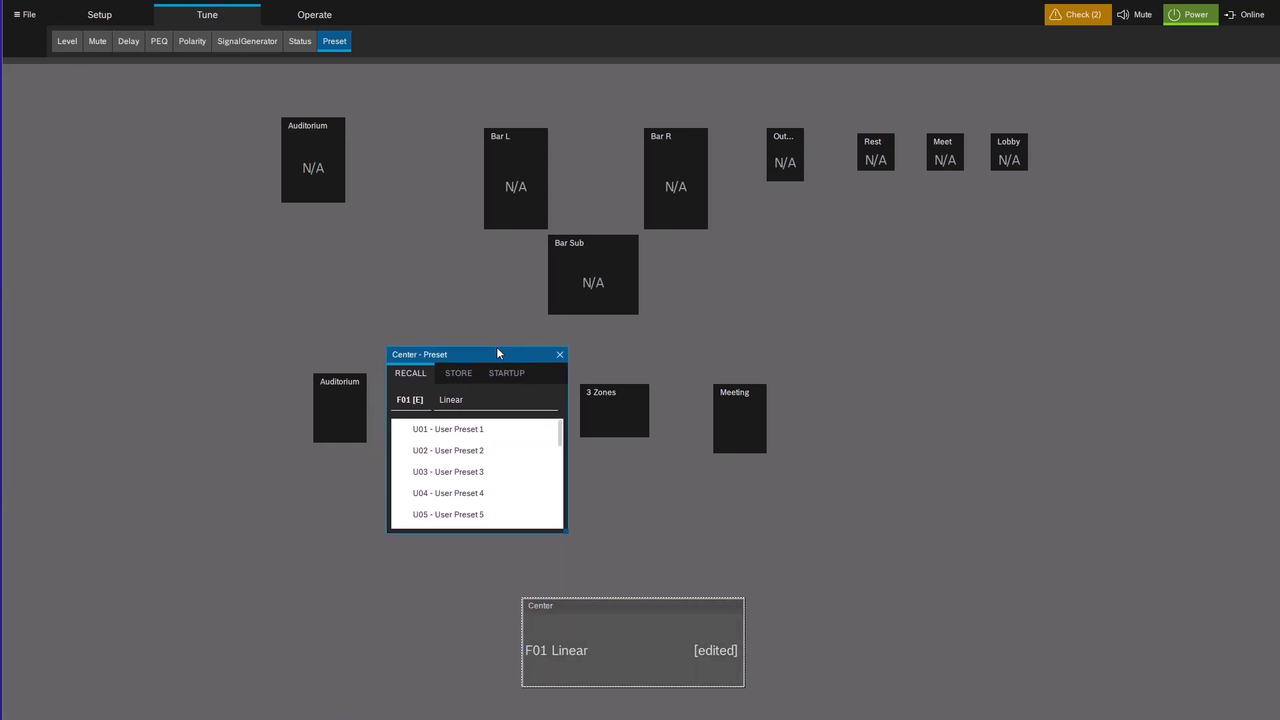
pyautogui.click(459, 374)
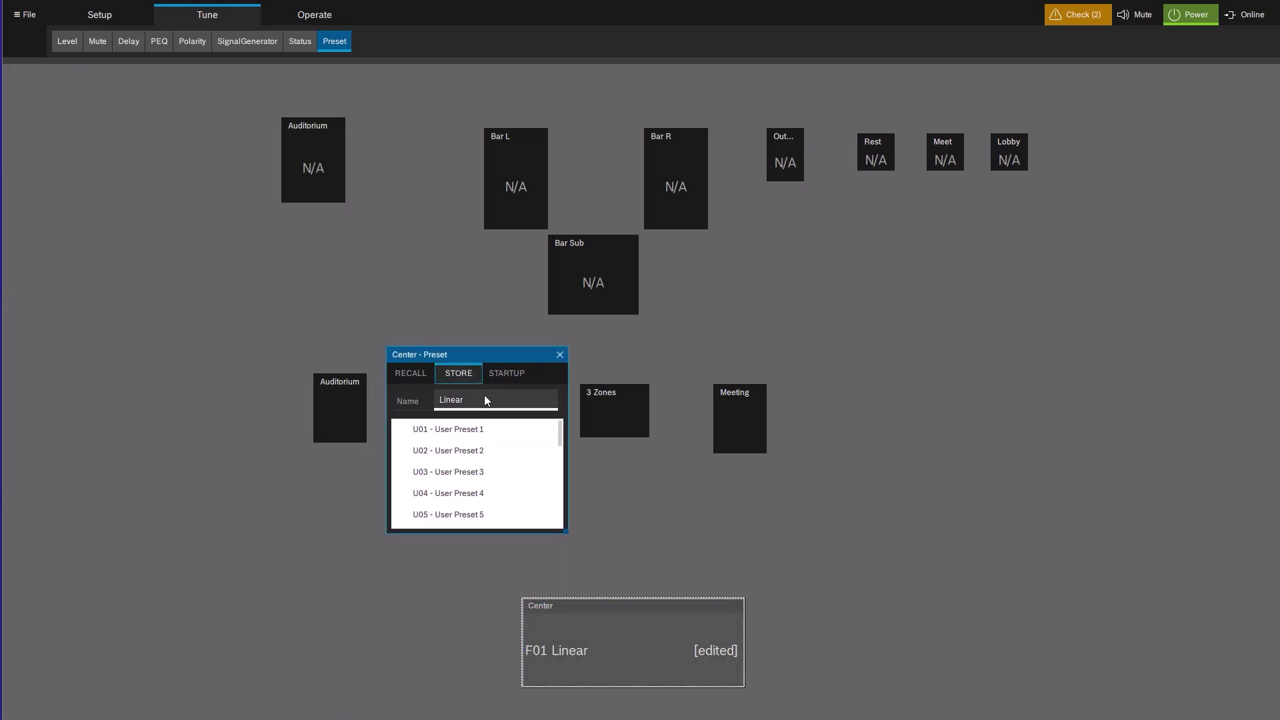
pyautogui.click(484, 398)
pyautogui.press('BackSpace')
pyautogui.press('BackSpace')
pyautogui.press('BackSpace')
pyautogui.press('BackSpace')
pyautogui.press('BackSpace')
pyautogui.press('BackSpace')
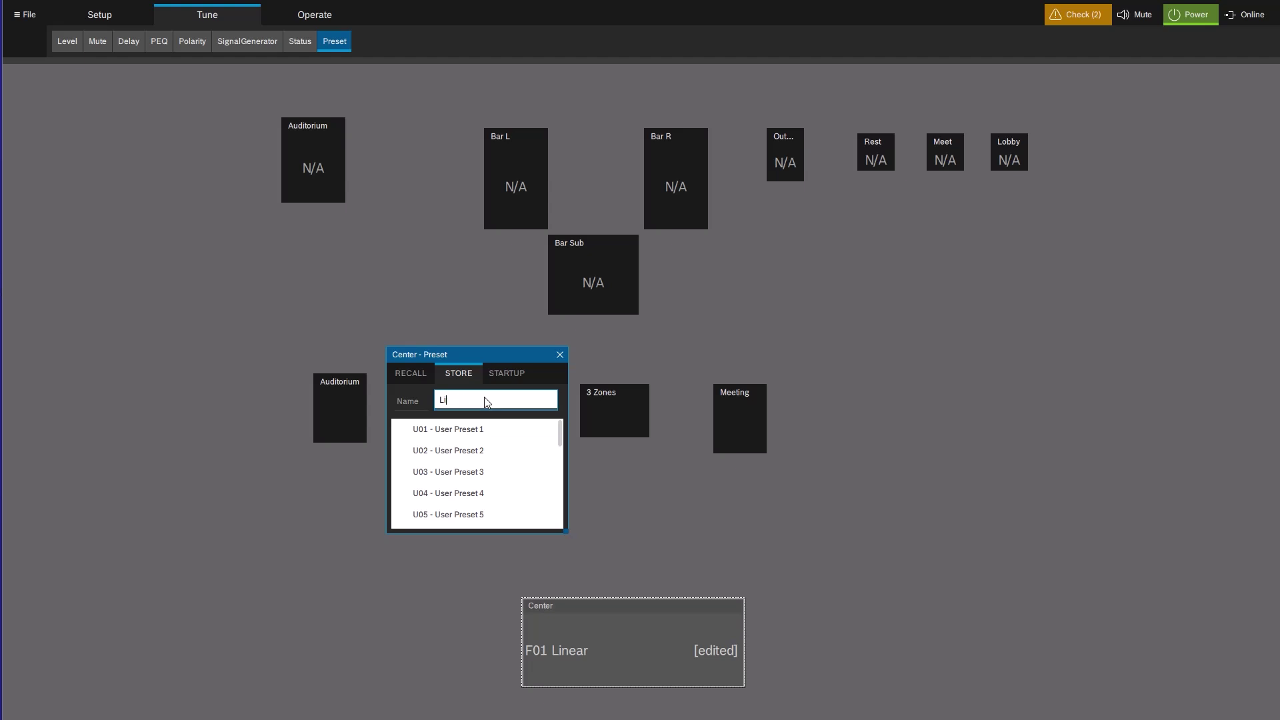
pyautogui.write('Weekday')
pyautogui.click(466, 427)
pyautogui.click(456, 429)
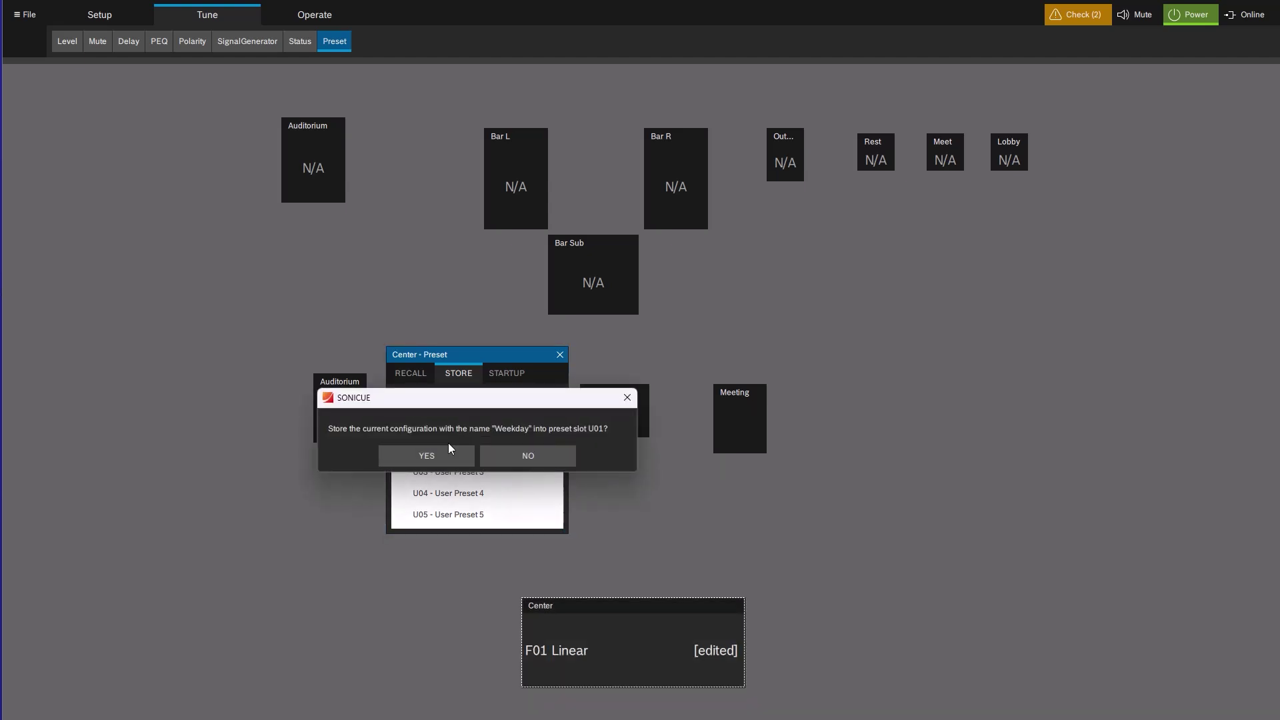
pyautogui.click(449, 453)
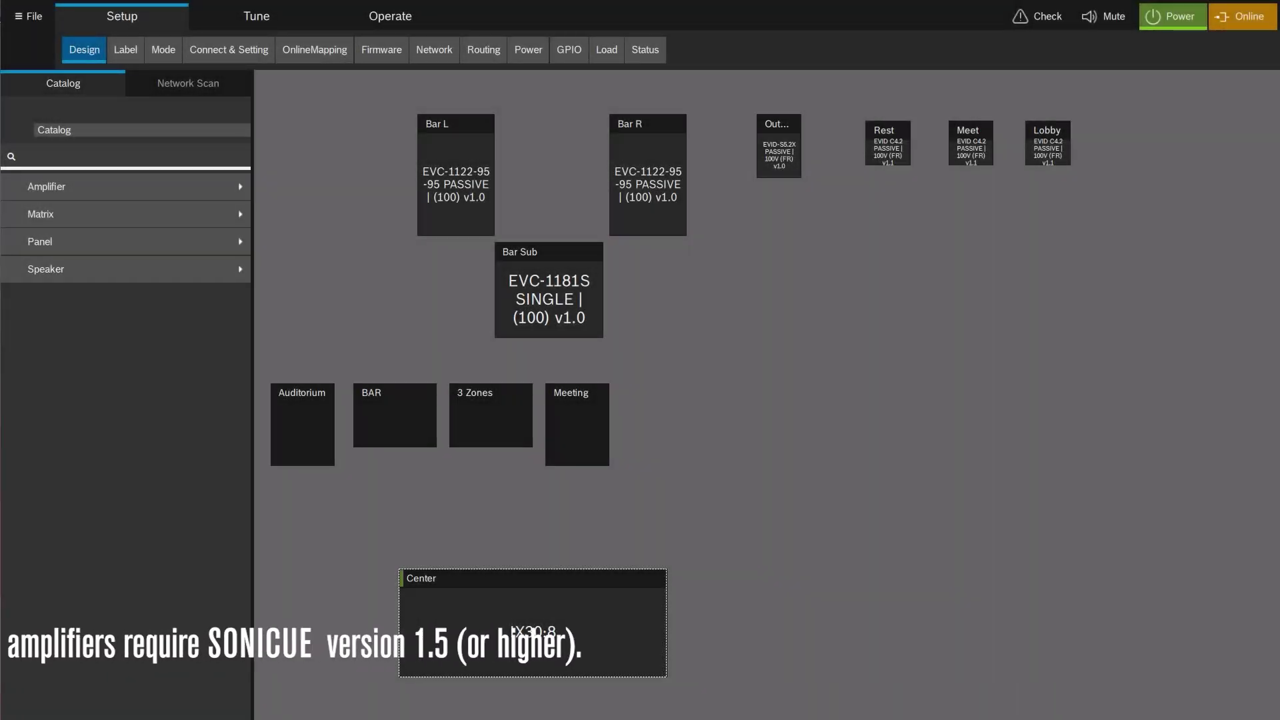
# Open the Center amplifier's TaskEngine logic editor, widen it and pan the graph fully into view.
pyautogui.rightClick(457, 618)
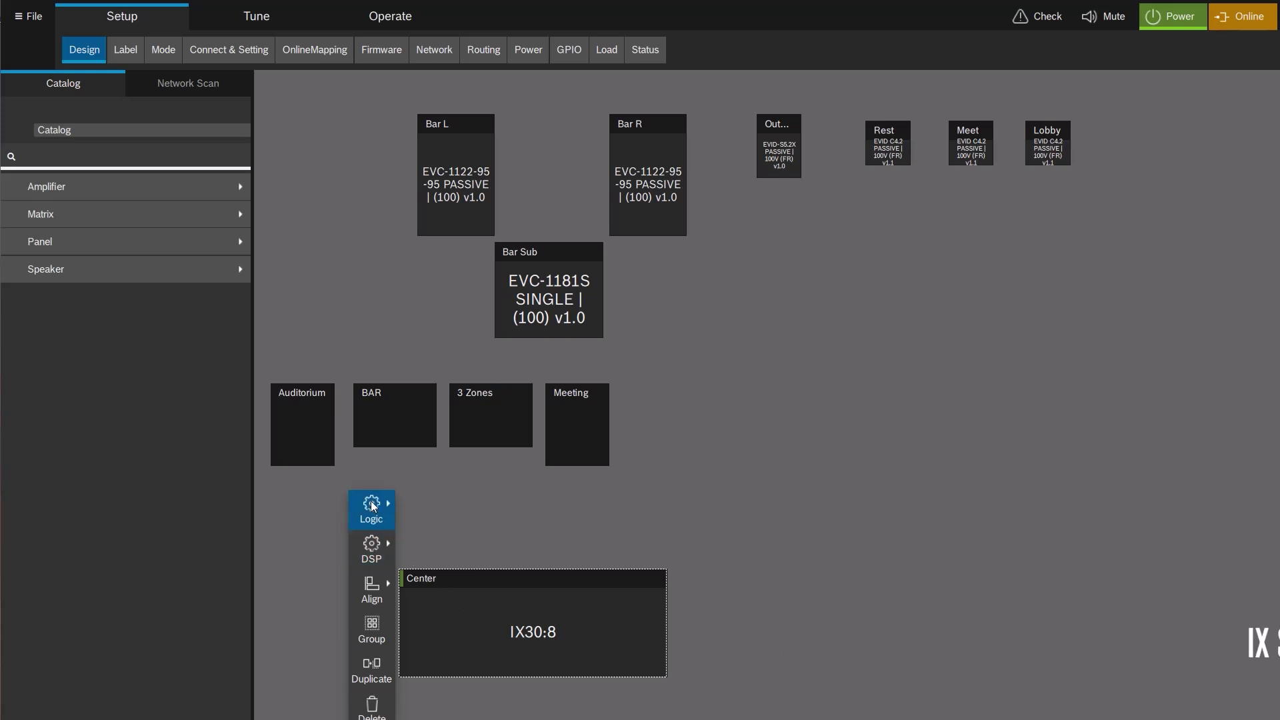
pyautogui.click(370, 501)
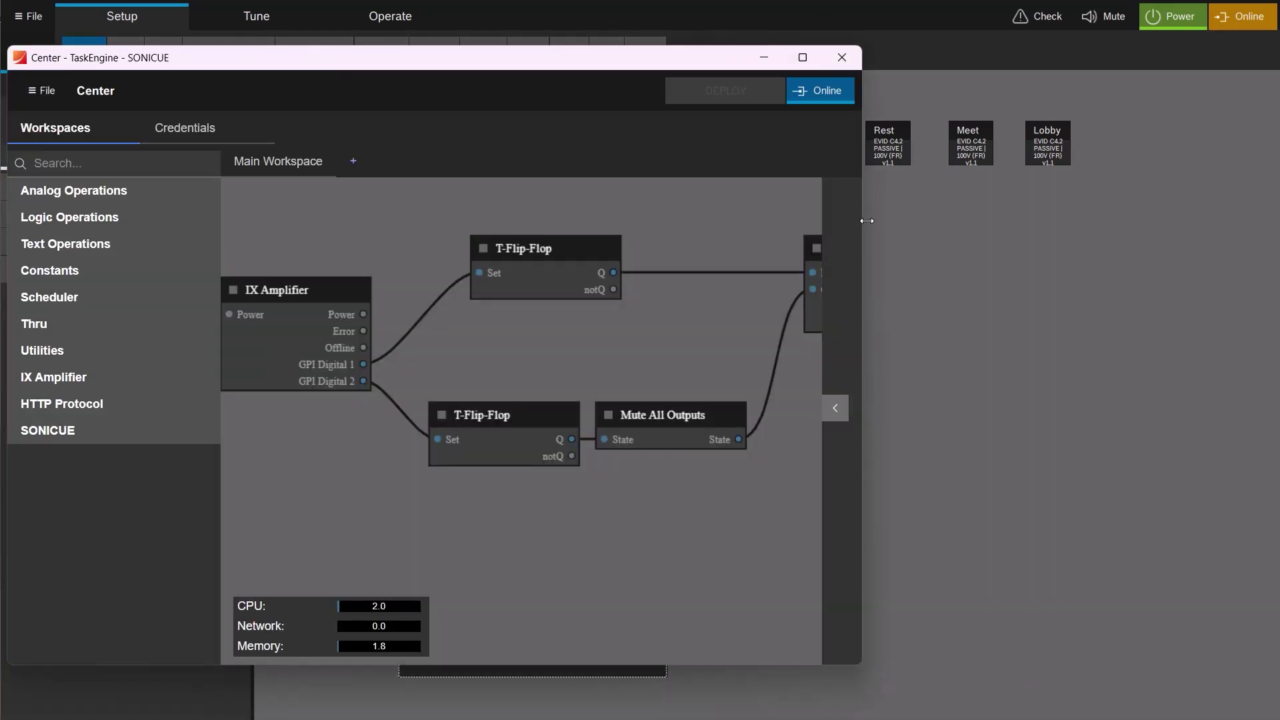
pyautogui.moveTo(863, 217); pyautogui.dragTo(1183, 214)
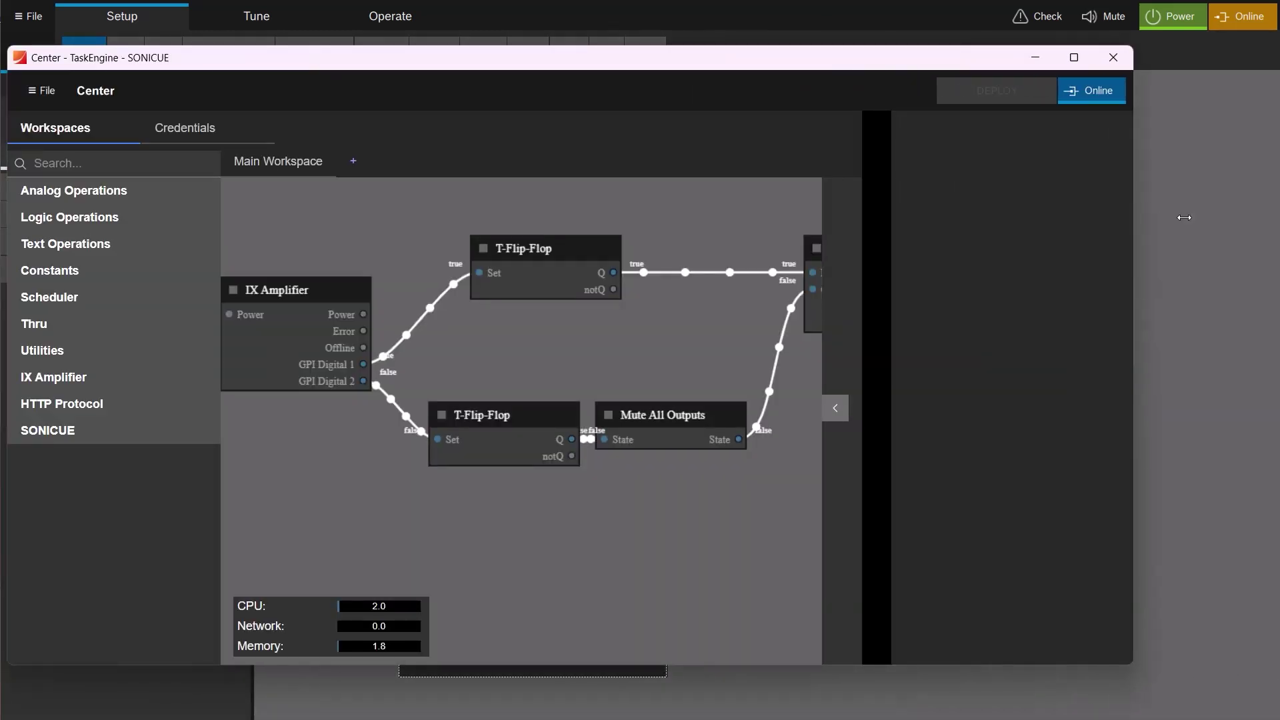
pyautogui.moveTo(729, 65); pyautogui.dragTo(813, 52)
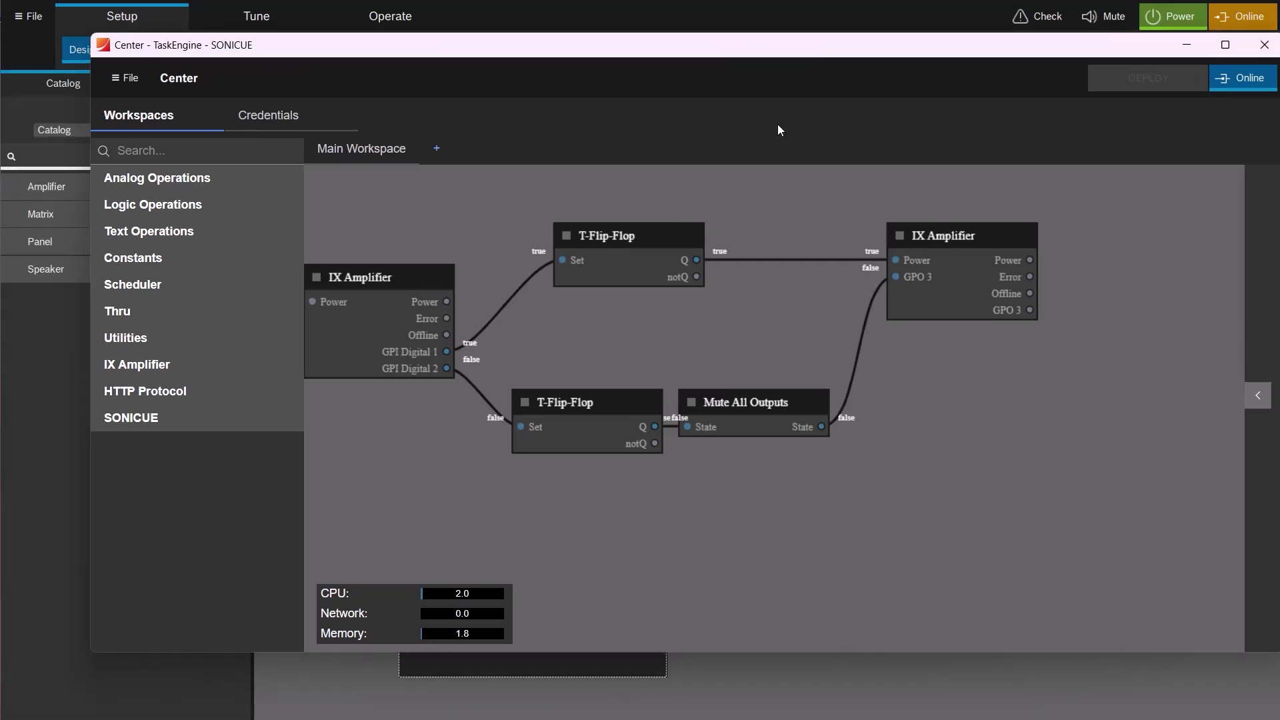
pyautogui.moveTo(736, 301); pyautogui.dragTo(784, 340)
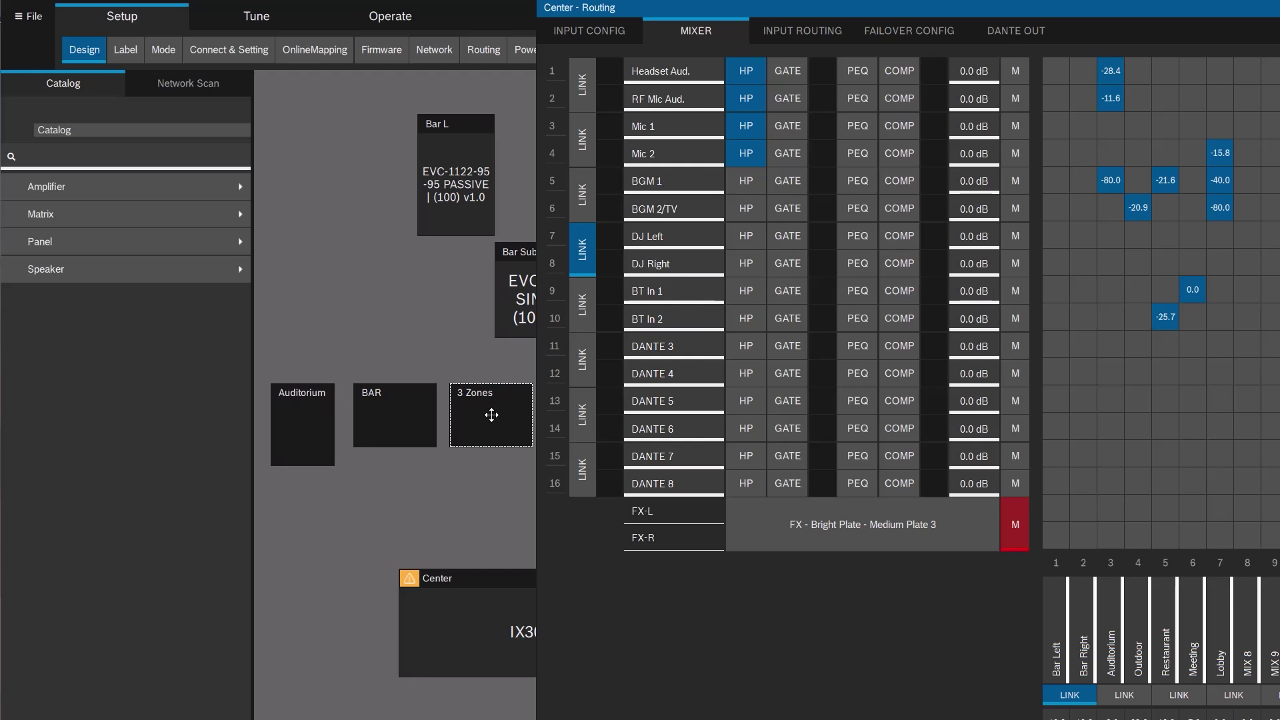
# Open the 3 Zones panel designer and preview the Pool page, switching its source to Music and back to TV.
pyautogui.rightClick(492, 415)
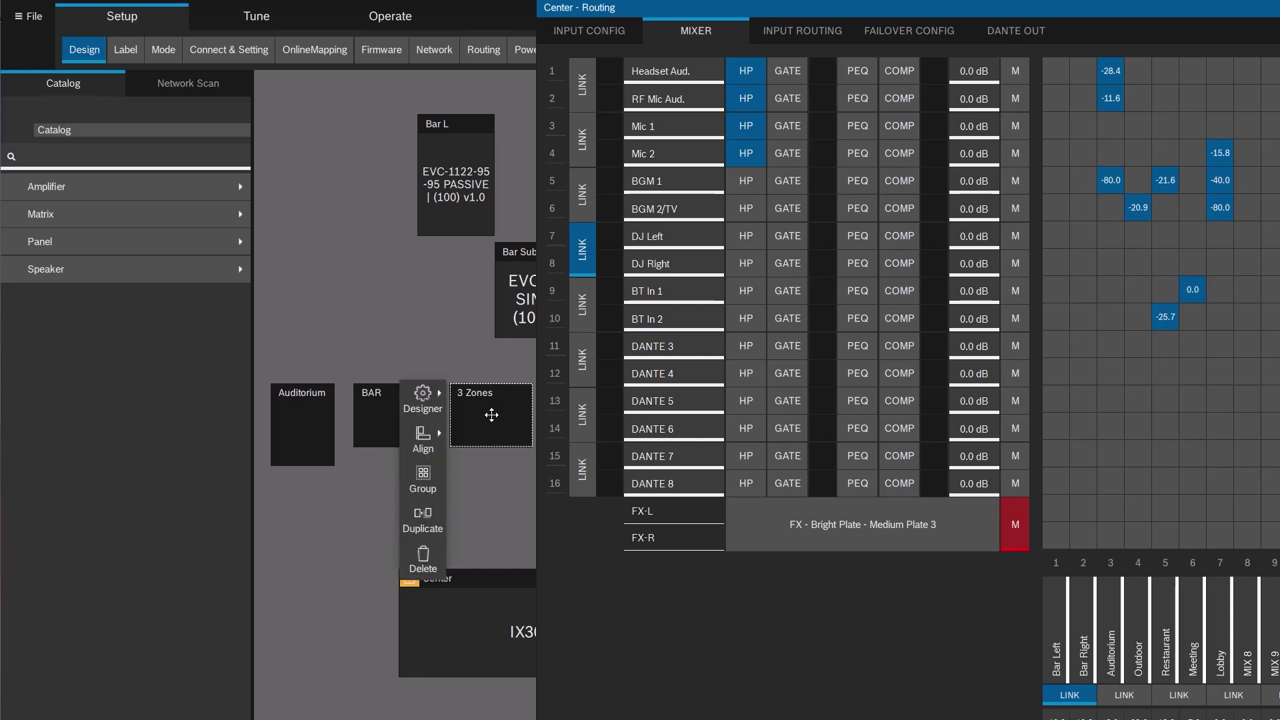
pyautogui.click(419, 393)
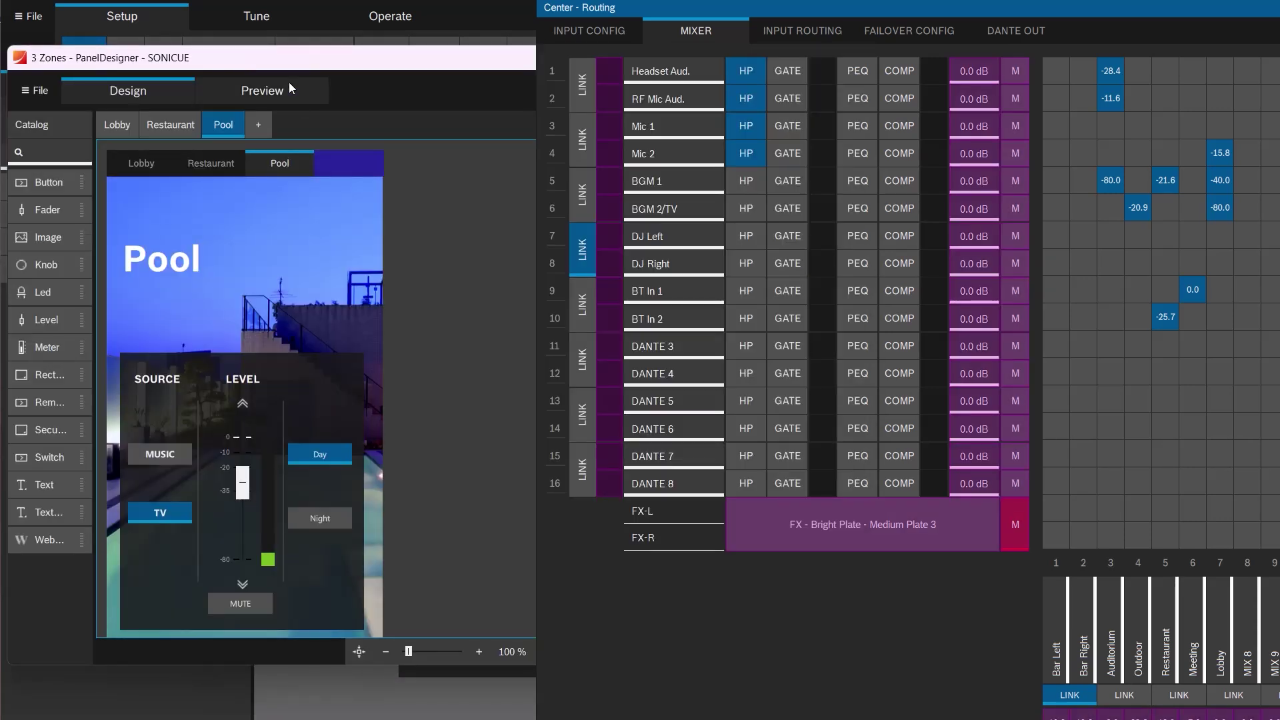
pyautogui.click(282, 89)
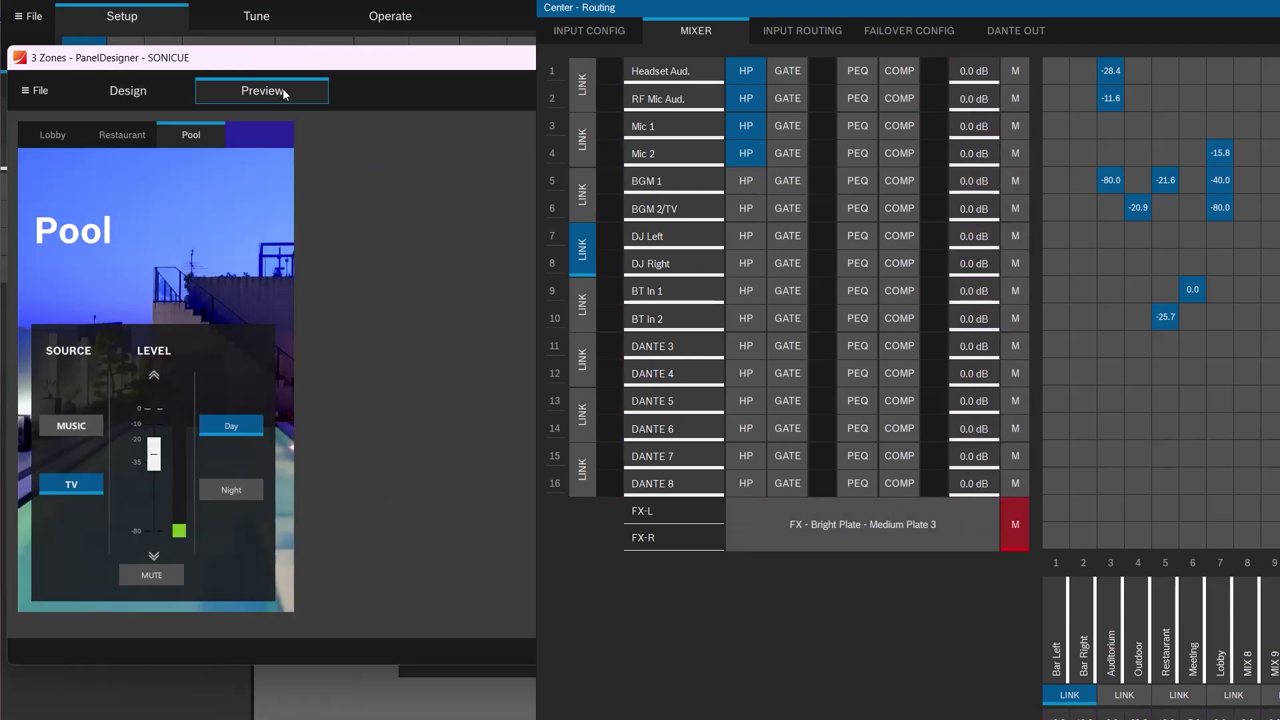
pyautogui.click(69, 422)
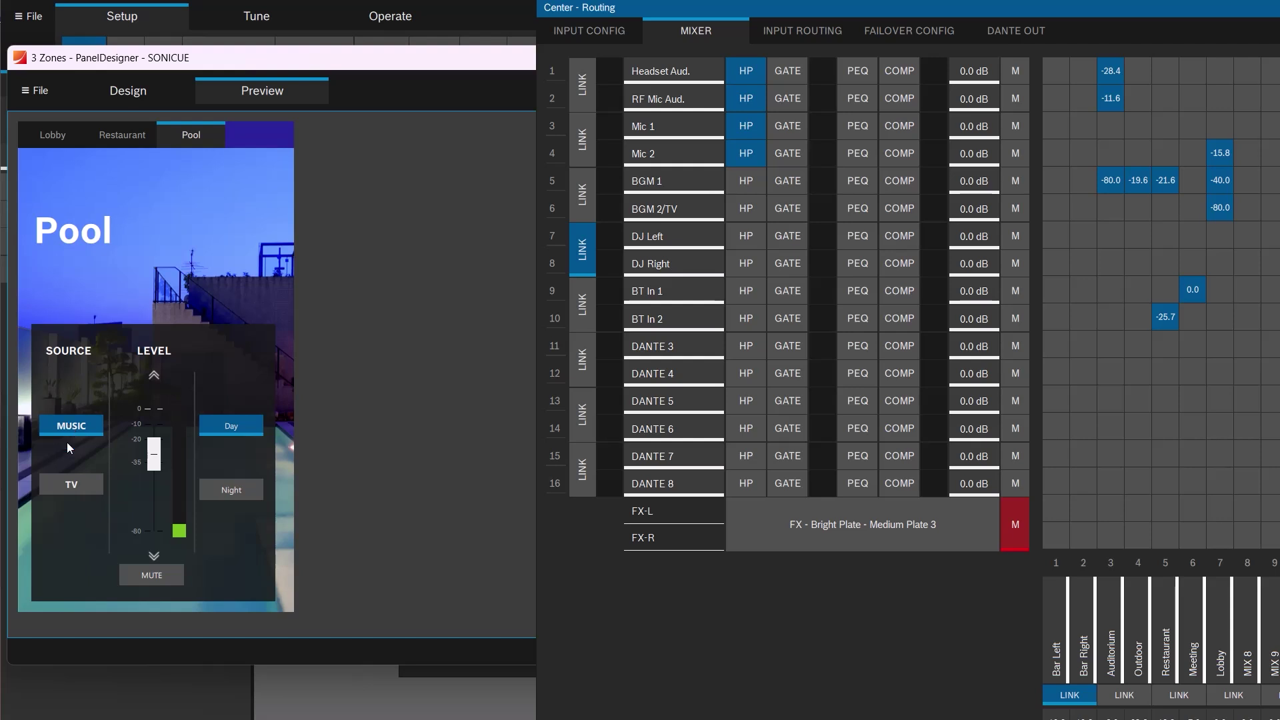
pyautogui.click(71, 485)
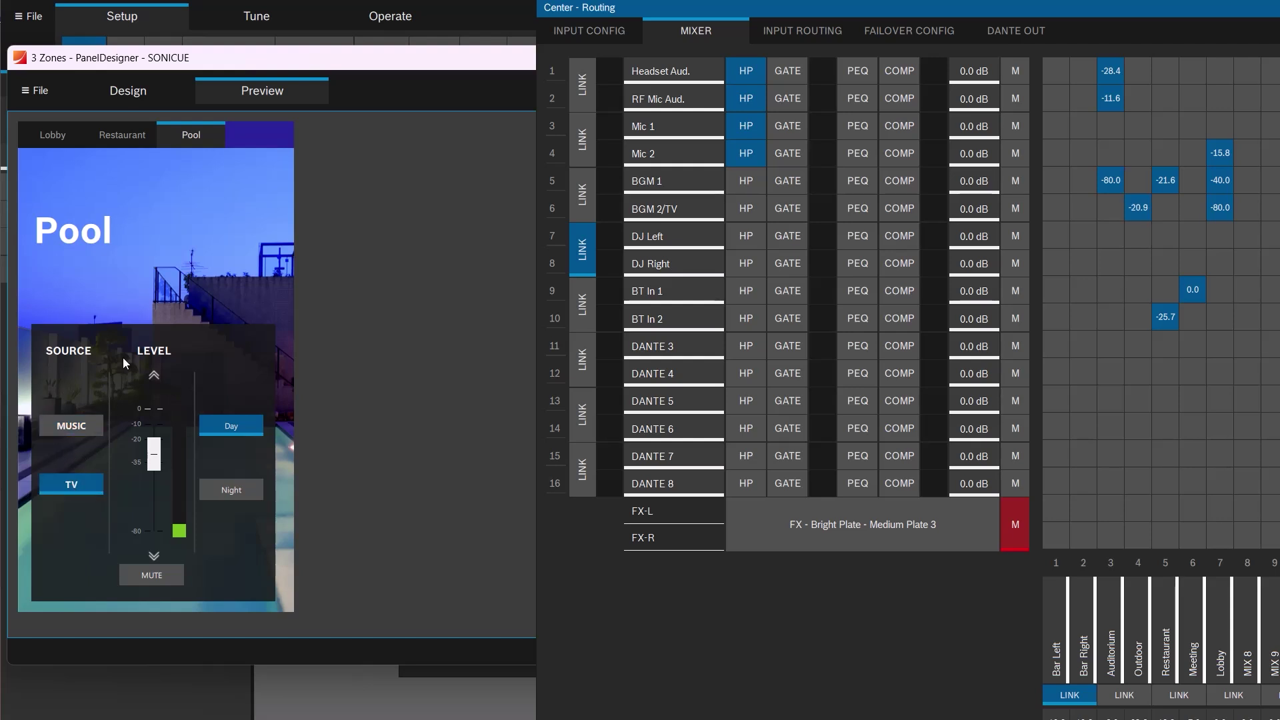
# Switch the Restaurant source to TV and back to Music, then show the Lobby page.
pyautogui.click(122, 138)
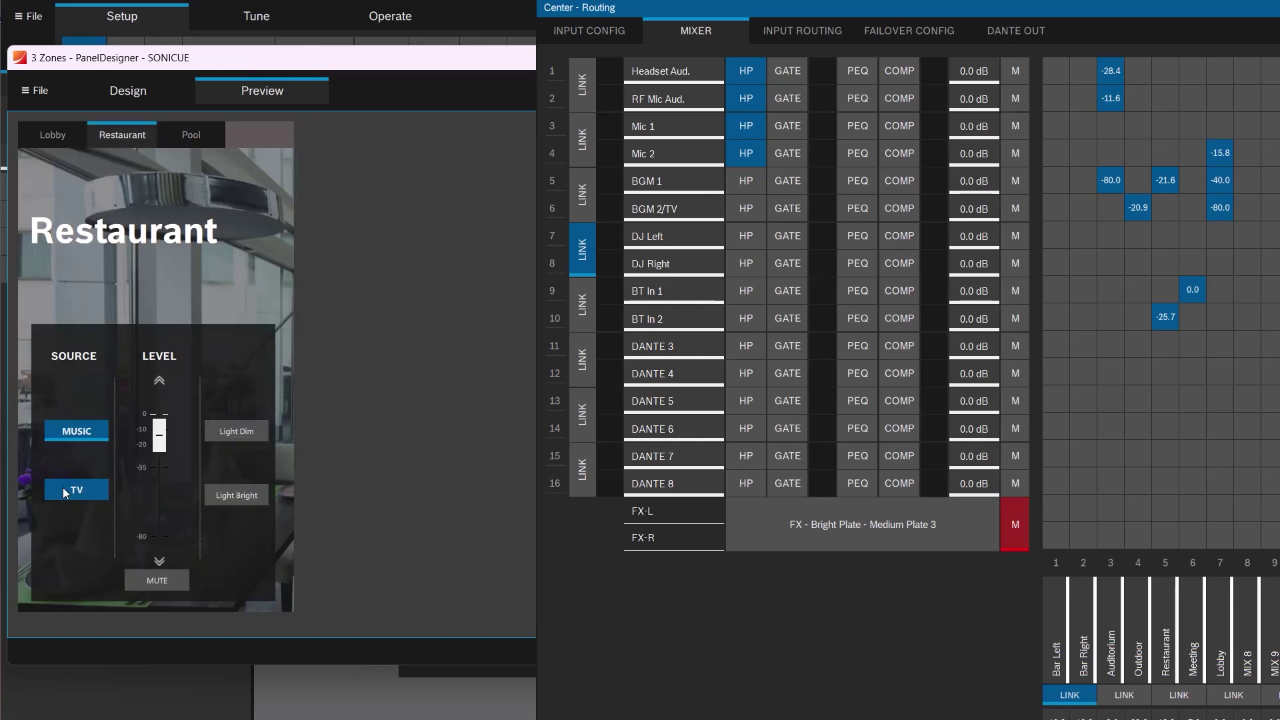
pyautogui.click(63, 486)
pyautogui.click(83, 434)
pyautogui.click(54, 136)
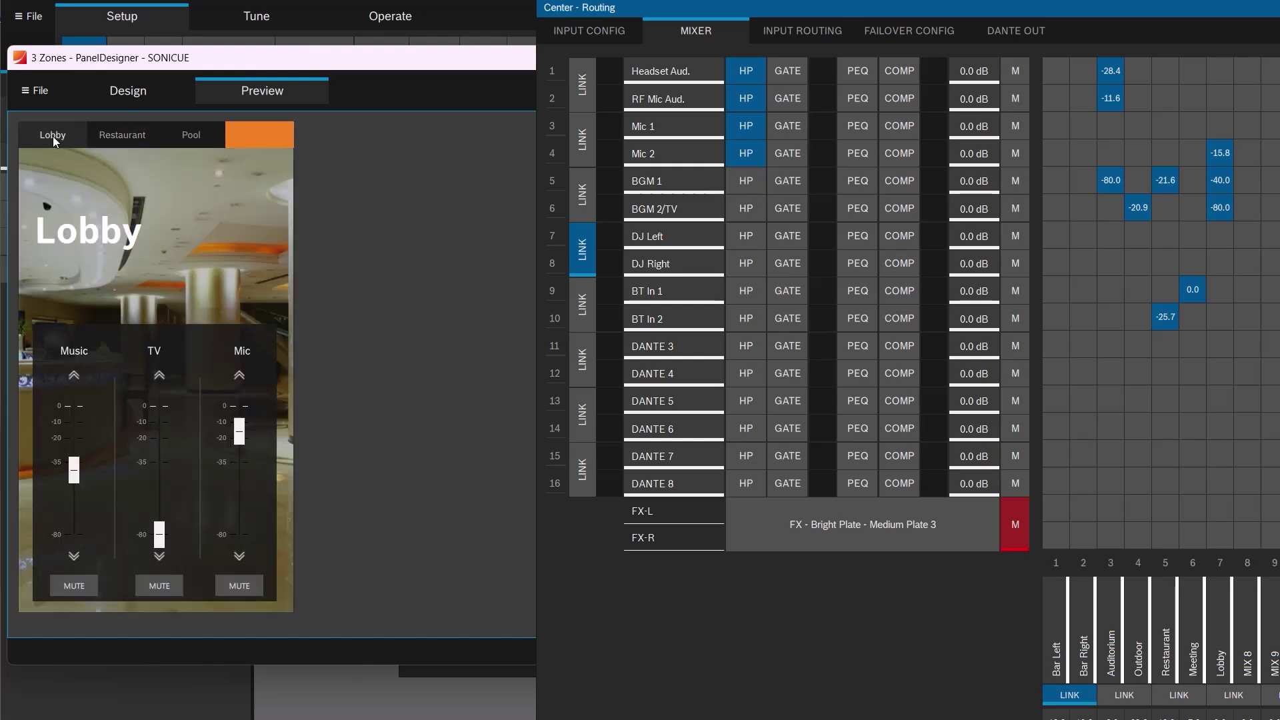
# Back in Design, place a mute button for the FX M return on the panel canvas.
pyautogui.click(135, 97)
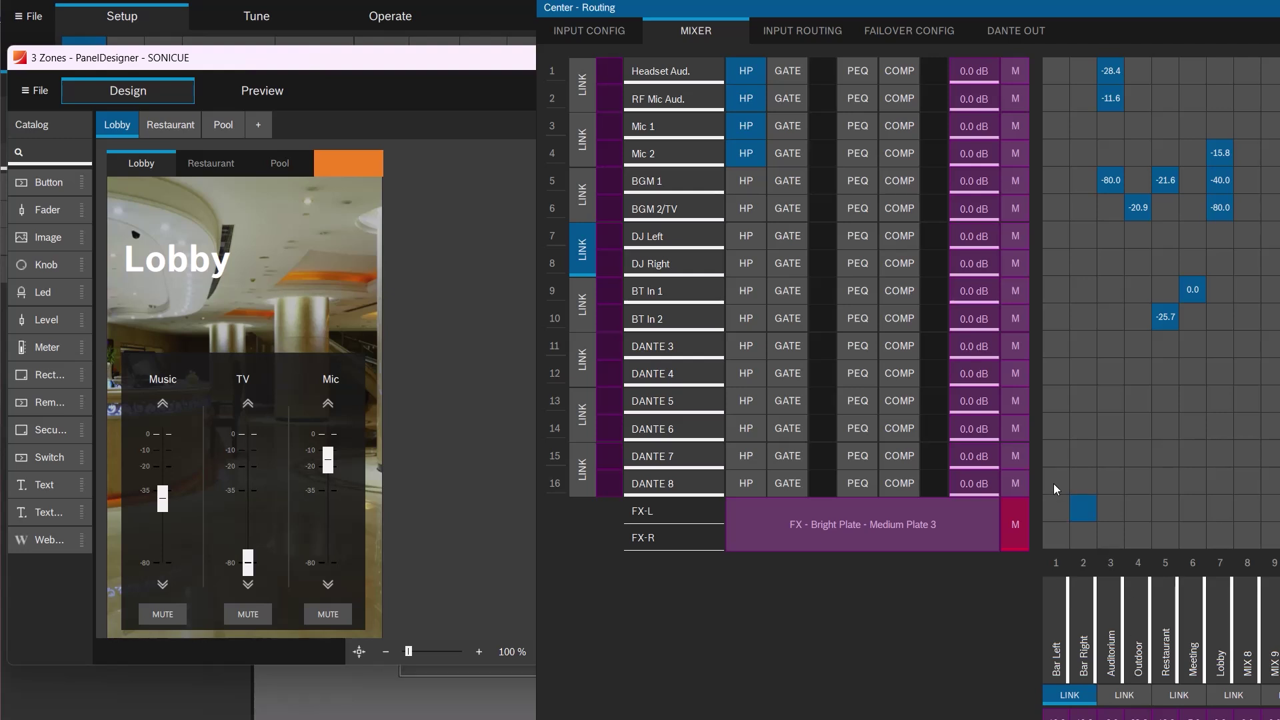
pyautogui.click(1016, 524)
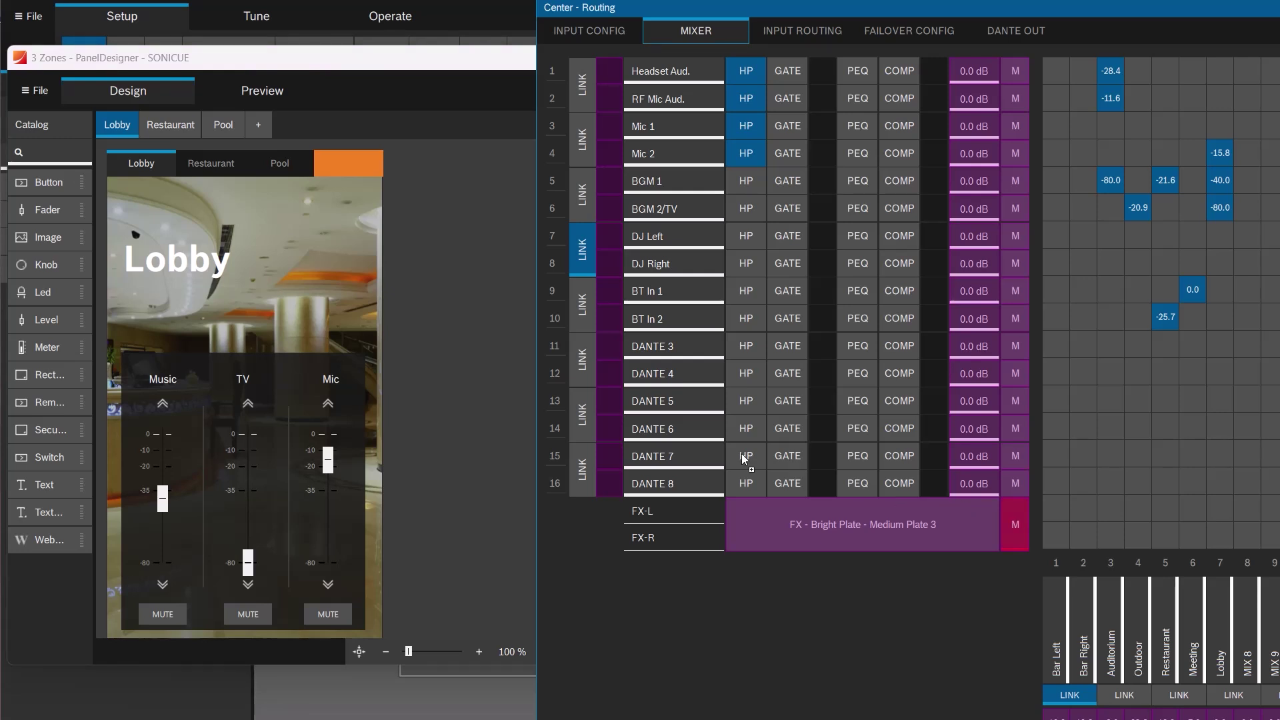
pyautogui.click(429, 432)
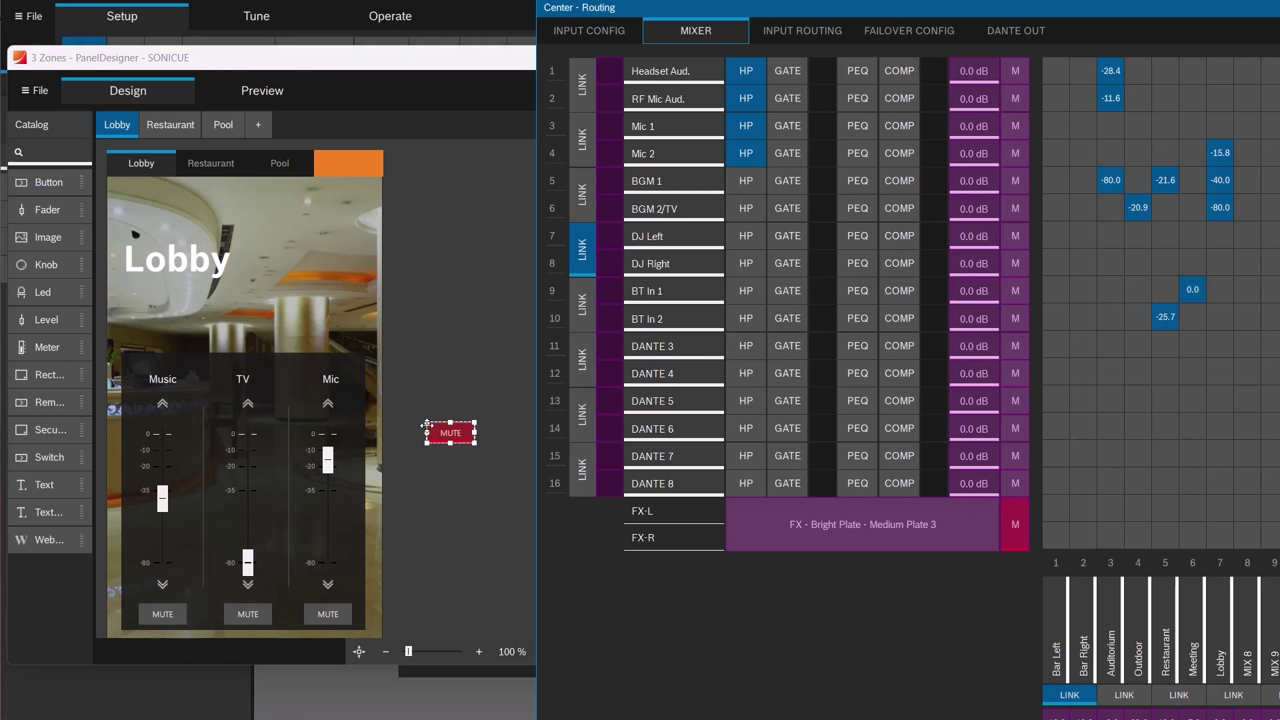
pyautogui.click(351, 58)
pyautogui.moveTo(352, 58); pyautogui.dragTo(355, 55)
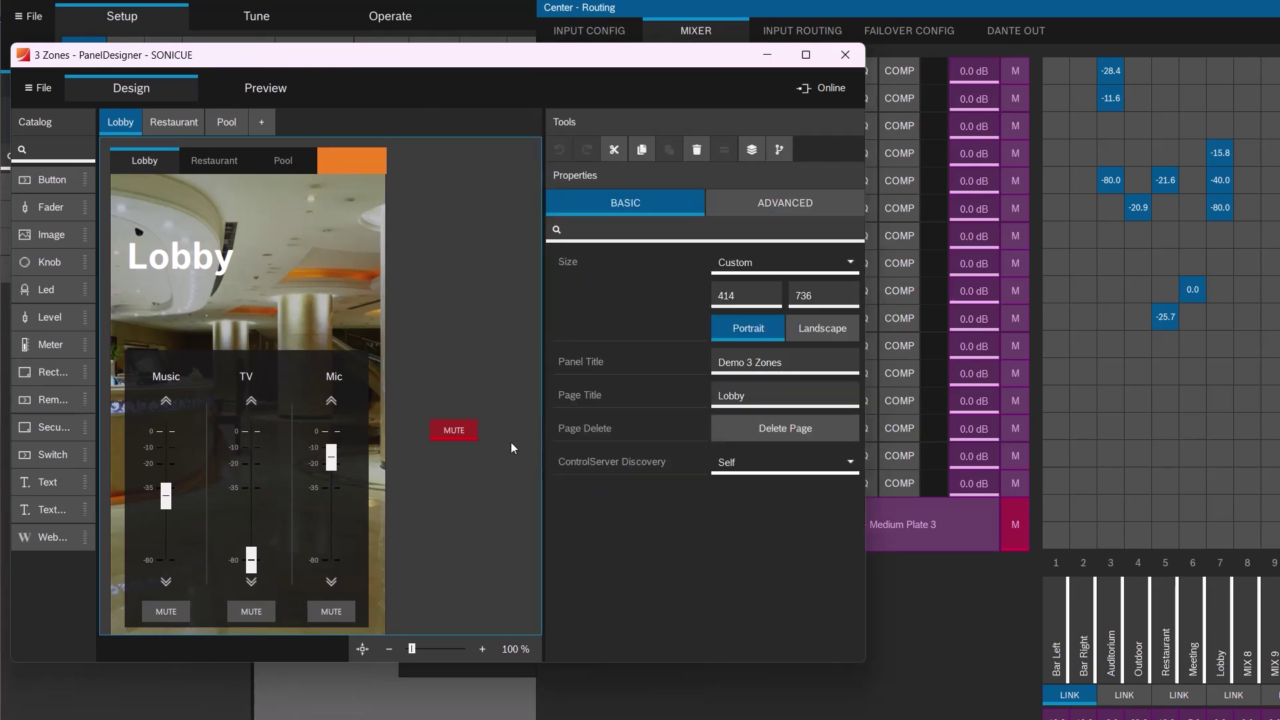
# Relabel the mute button 'FX OFF' and move it onto the Lobby page above the Mic fader.
pyautogui.click(466, 431)
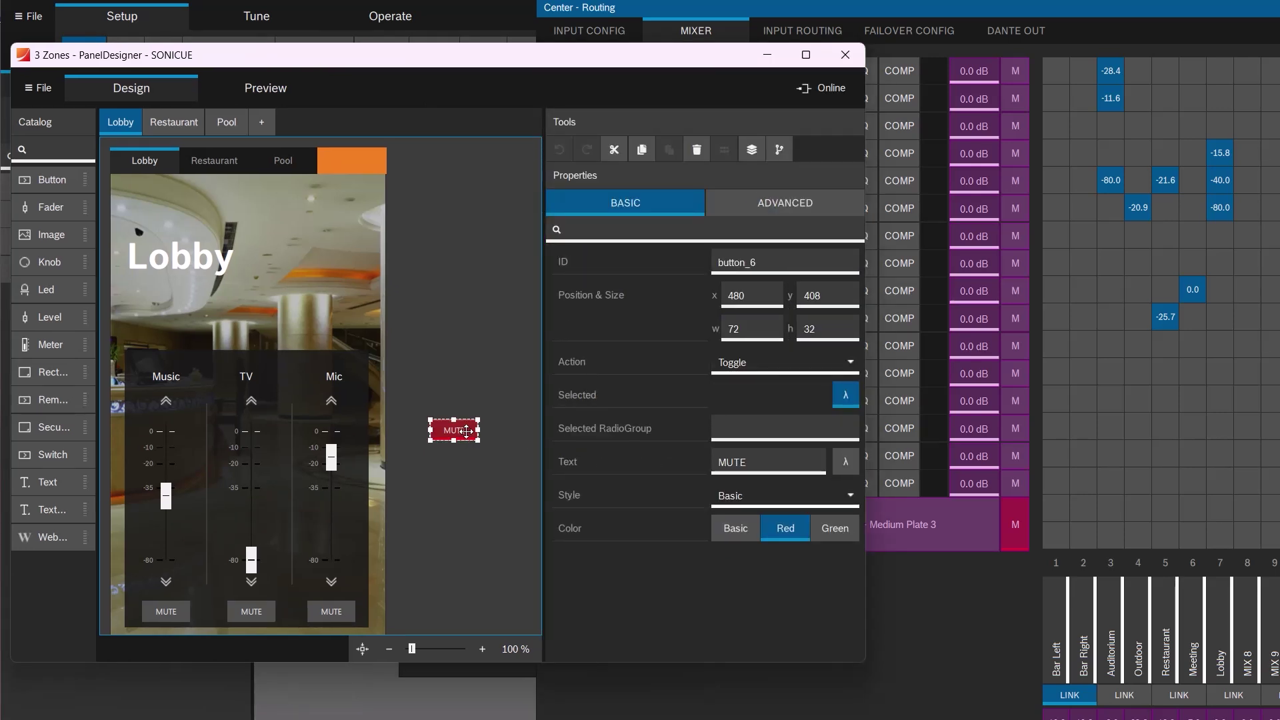
pyautogui.doubleClick(760, 461)
pyautogui.write('FX')
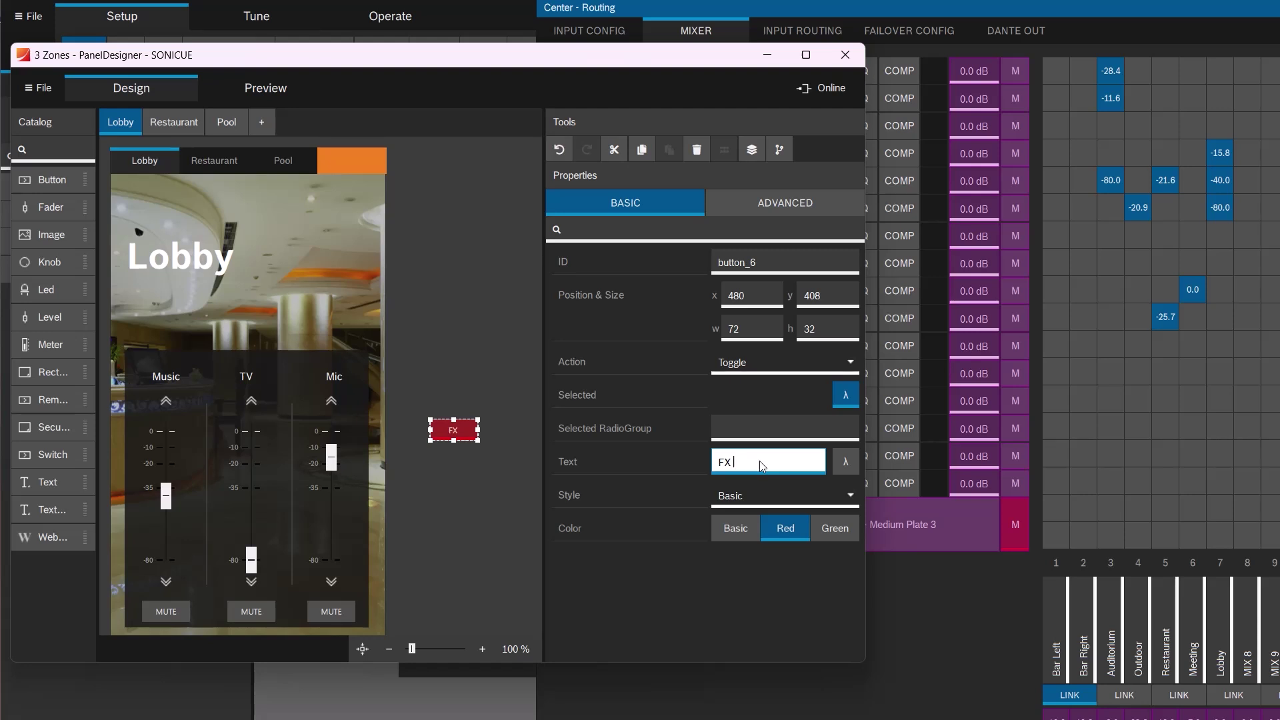
pyautogui.write(' OFF')
pyautogui.click(497, 470)
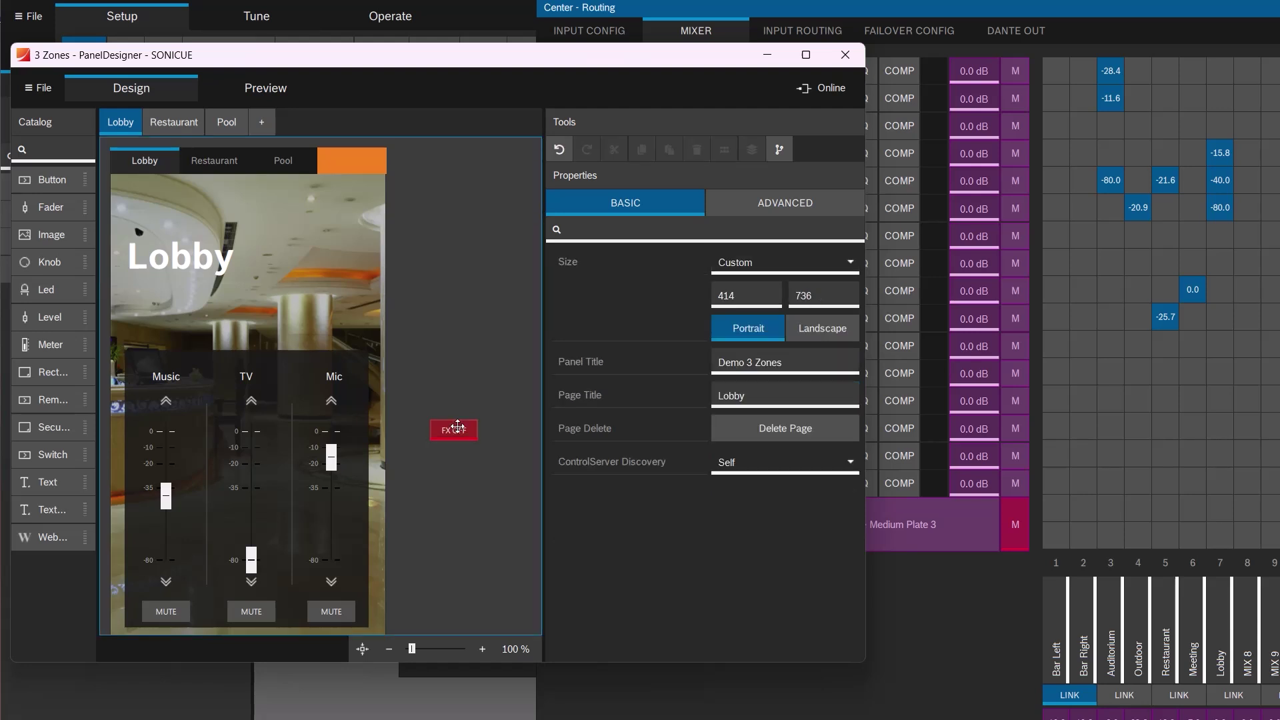
pyautogui.moveTo(457, 426); pyautogui.dragTo(340, 328)
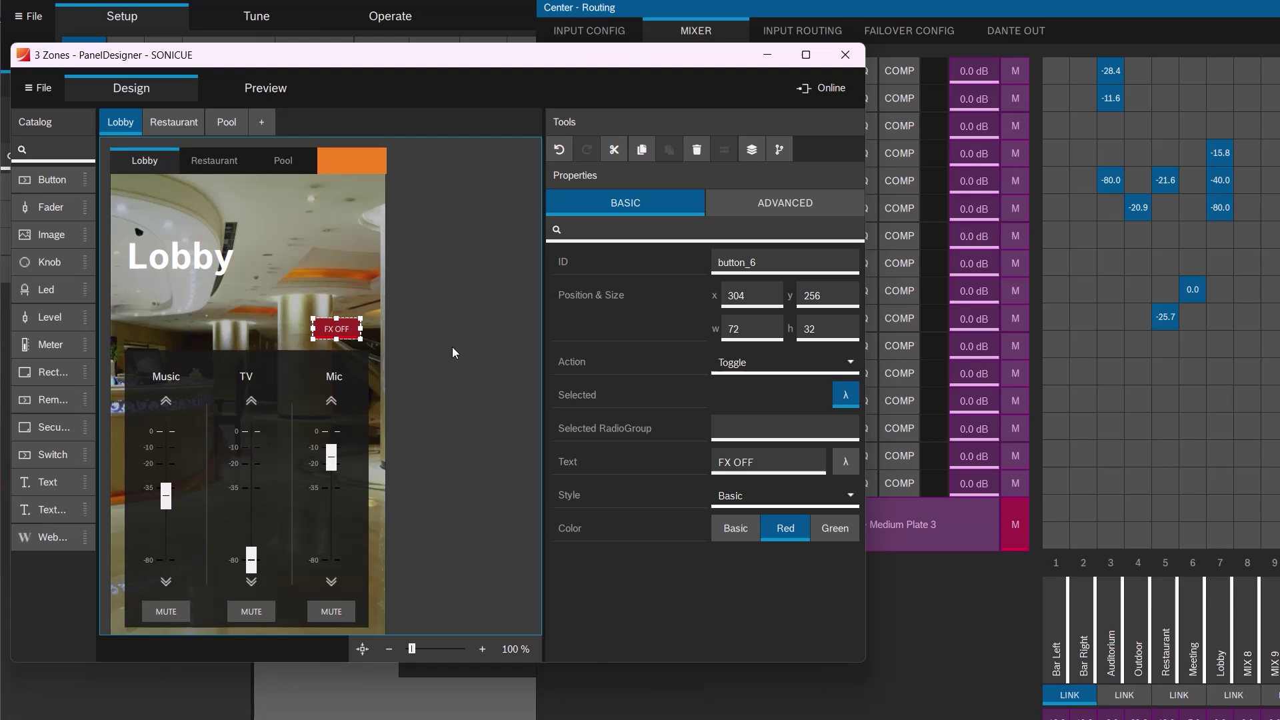
# Preview the Lobby page, press FX OFF to unmute the FX return, then close the 3 Zones designer.
pyautogui.click(272, 91)
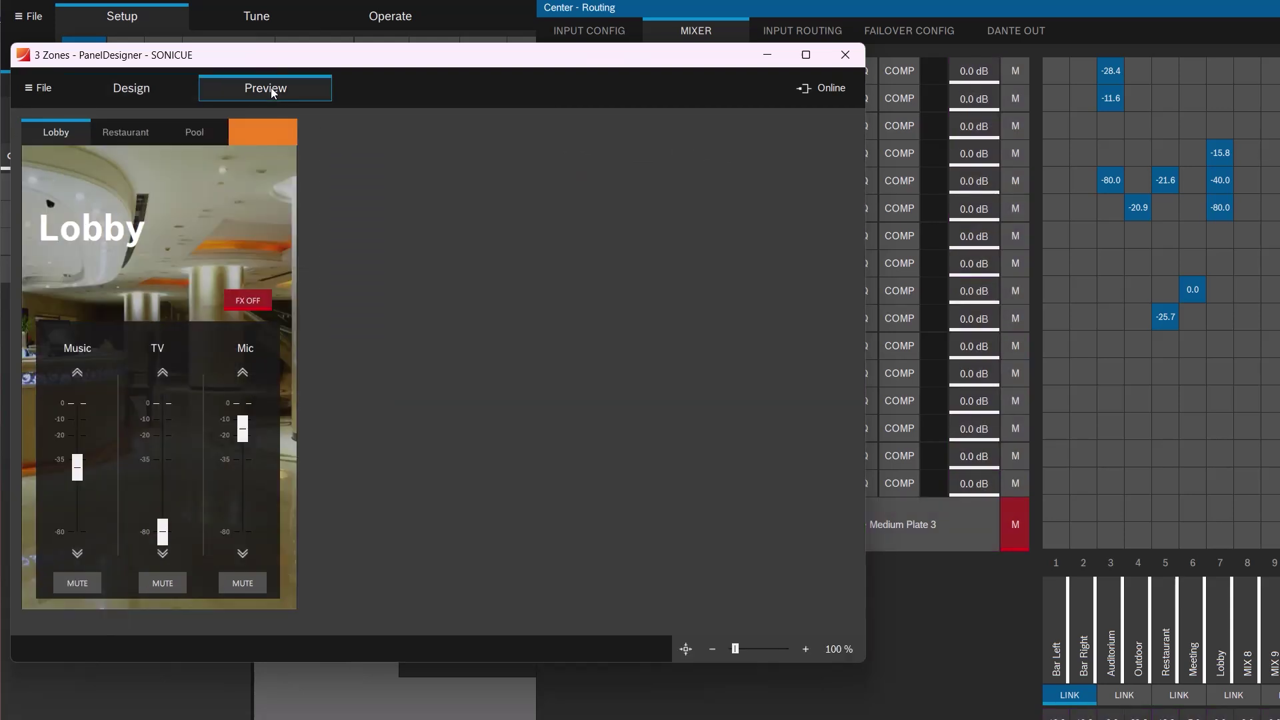
pyautogui.click(905, 7)
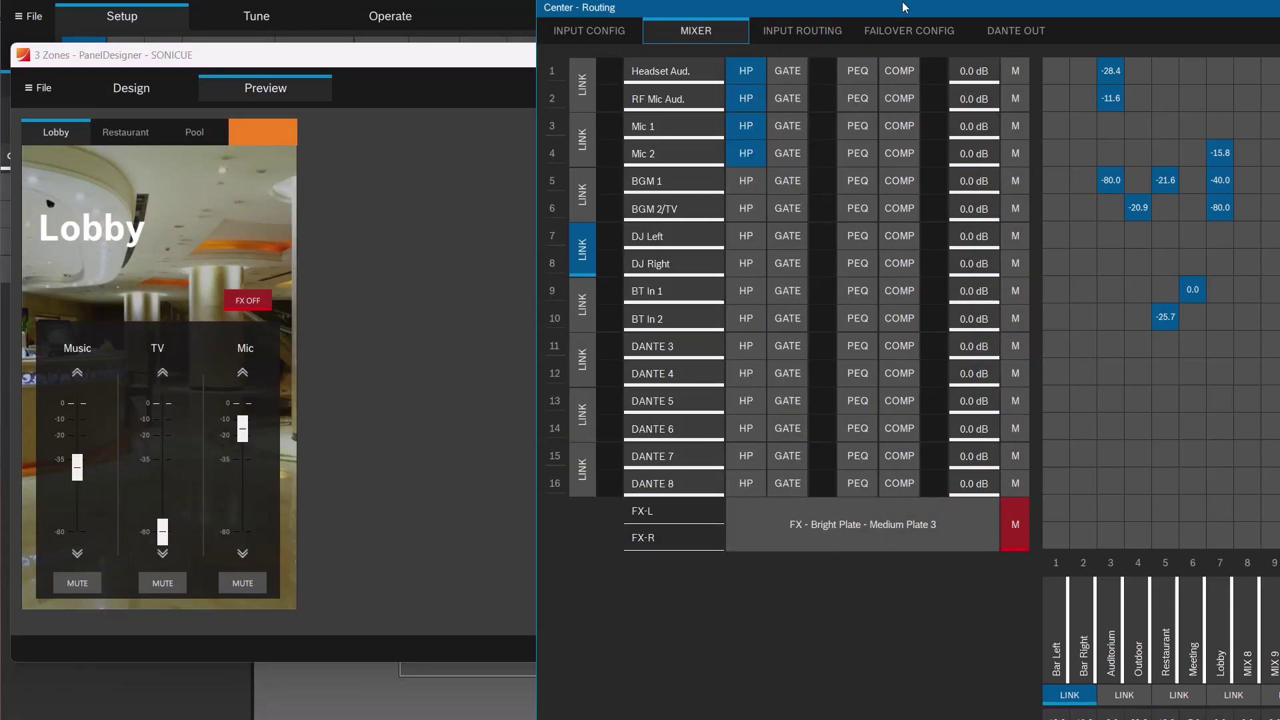
pyautogui.click(246, 301)
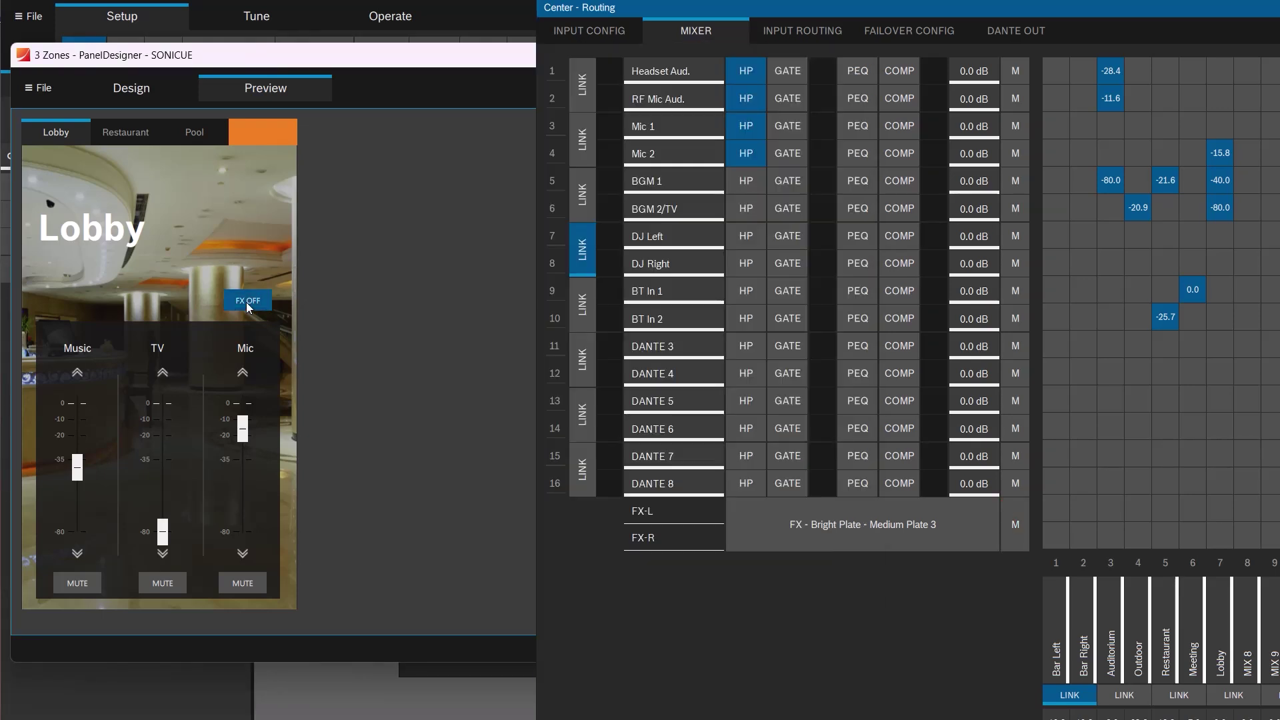
pyautogui.moveTo(262, 61); pyautogui.dragTo(215, 141)
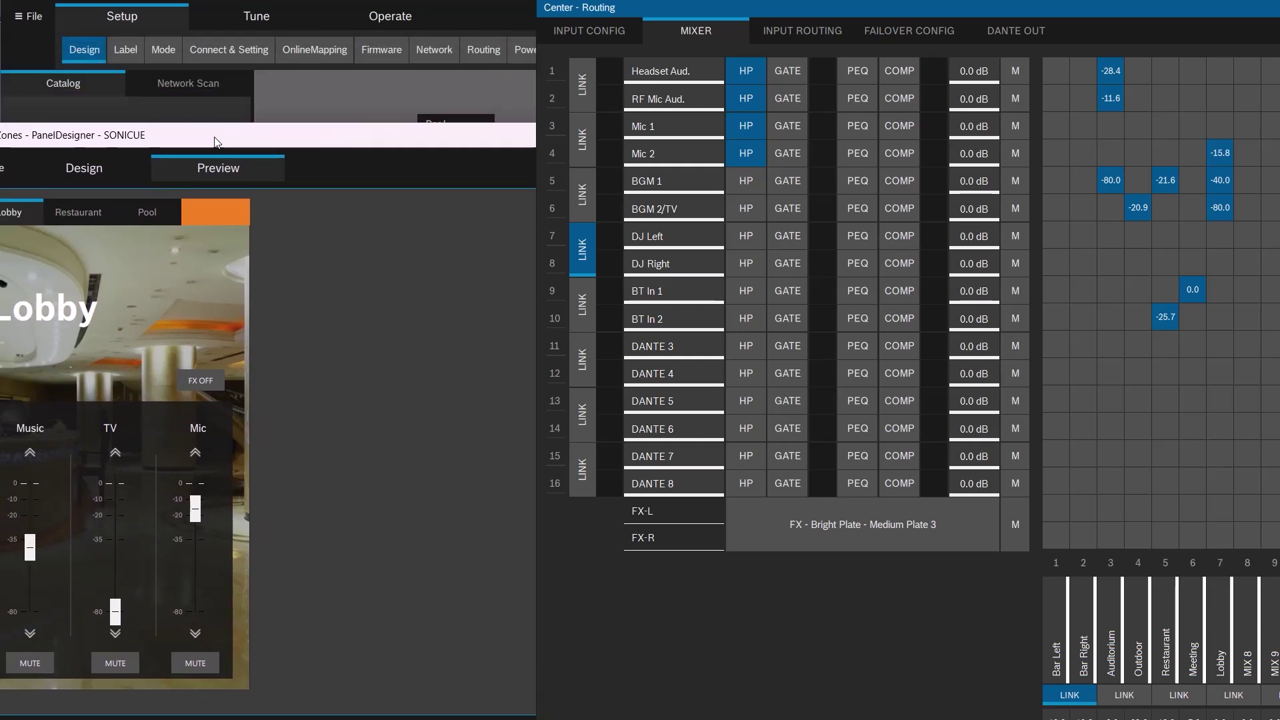
pyautogui.click(808, 134)
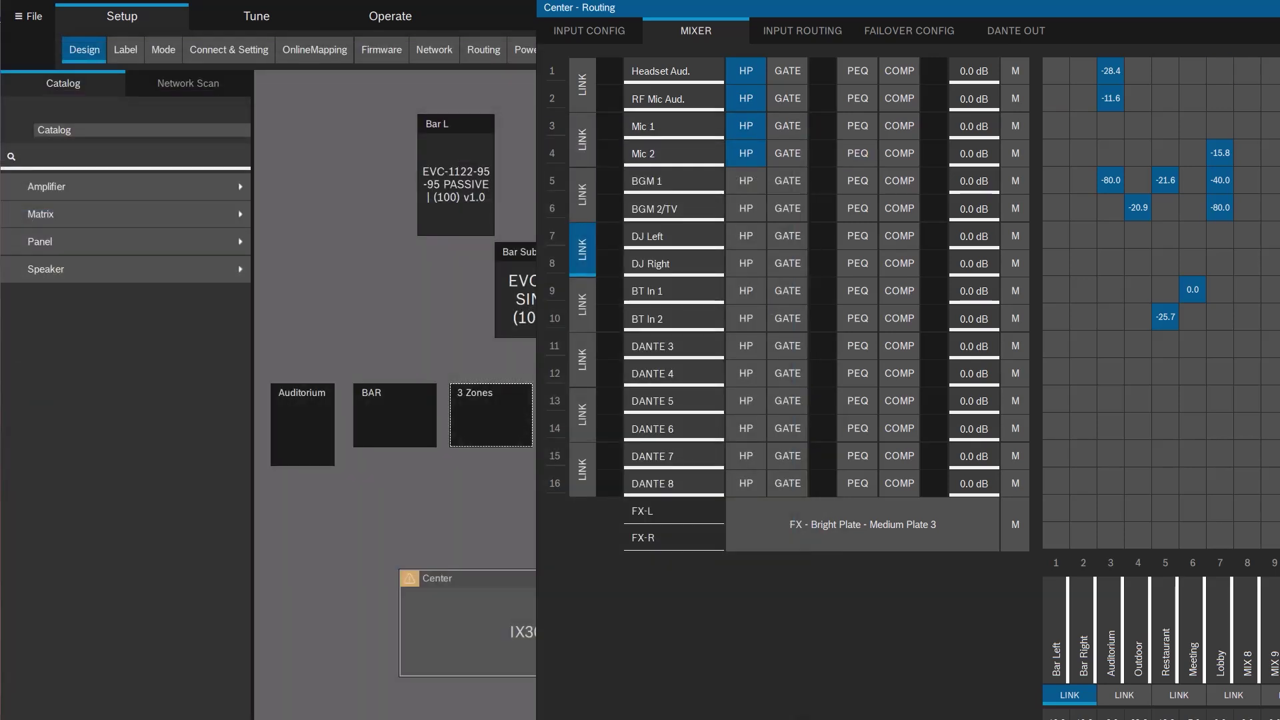
# Close the routing window, then open and close the Auditorium panel designer.
pyautogui.click(483, 450)
pyautogui.click(300, 411)
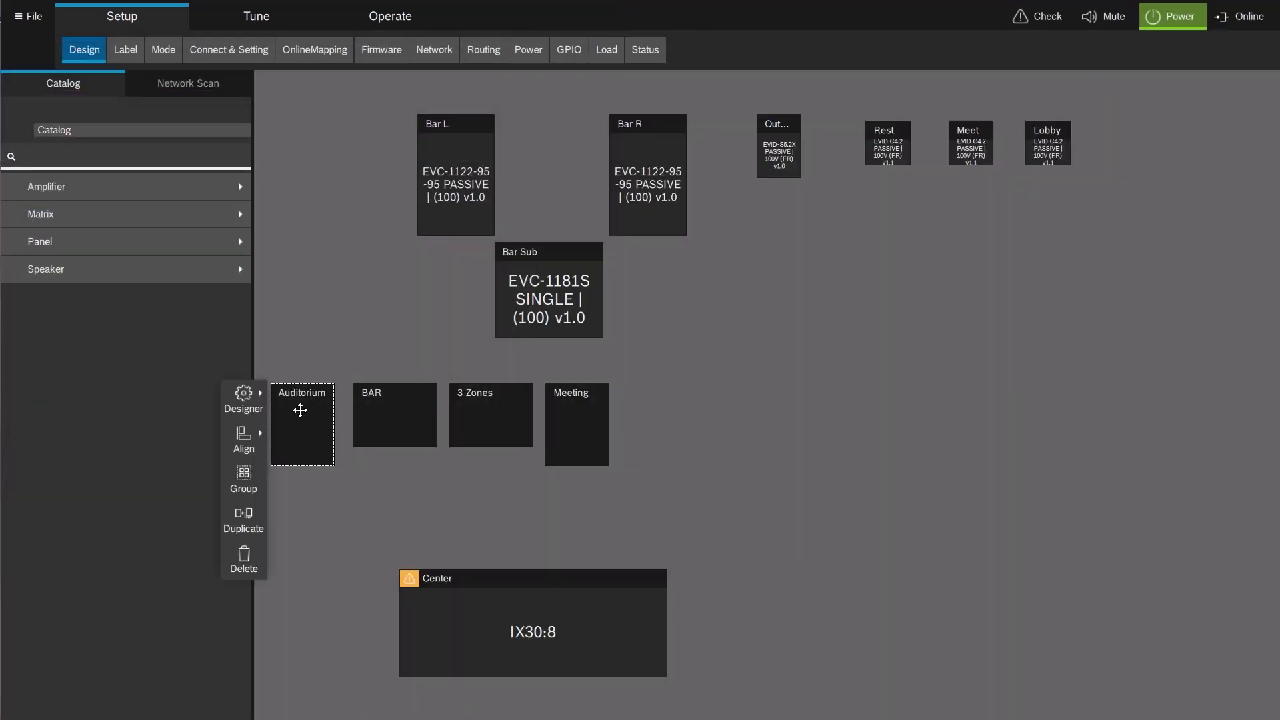
pyautogui.click(244, 393)
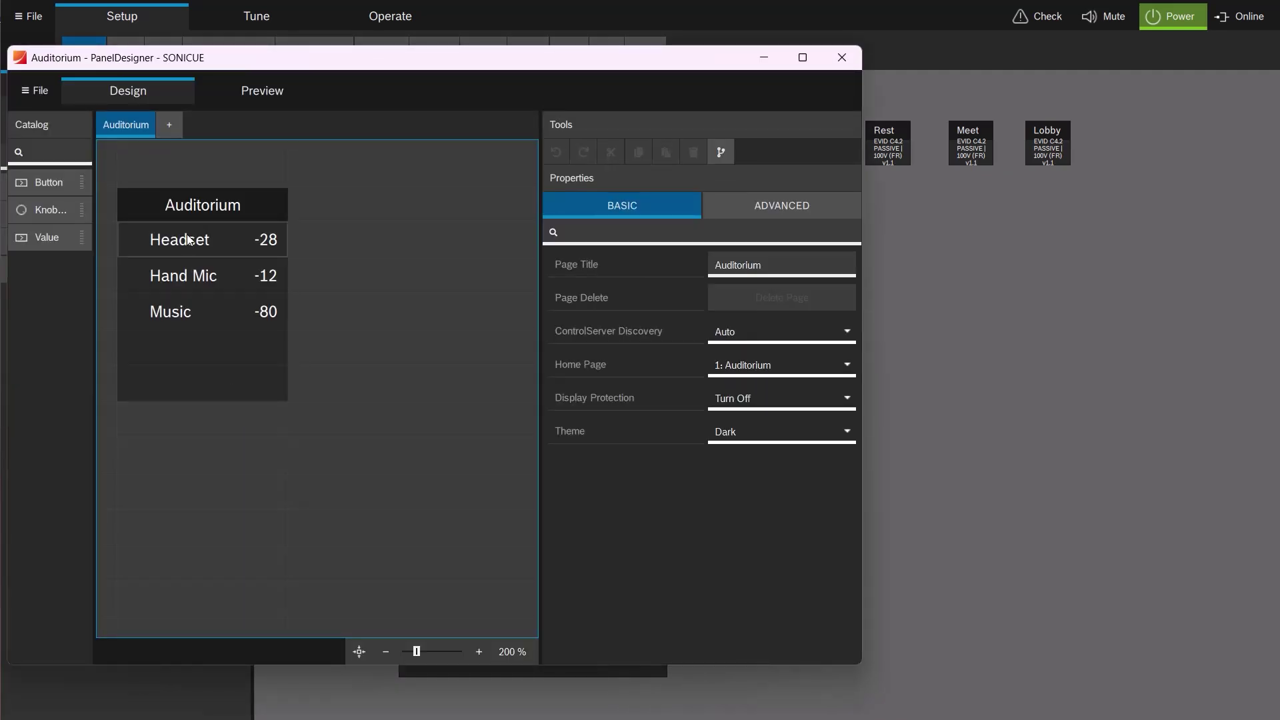
pyautogui.click(844, 57)
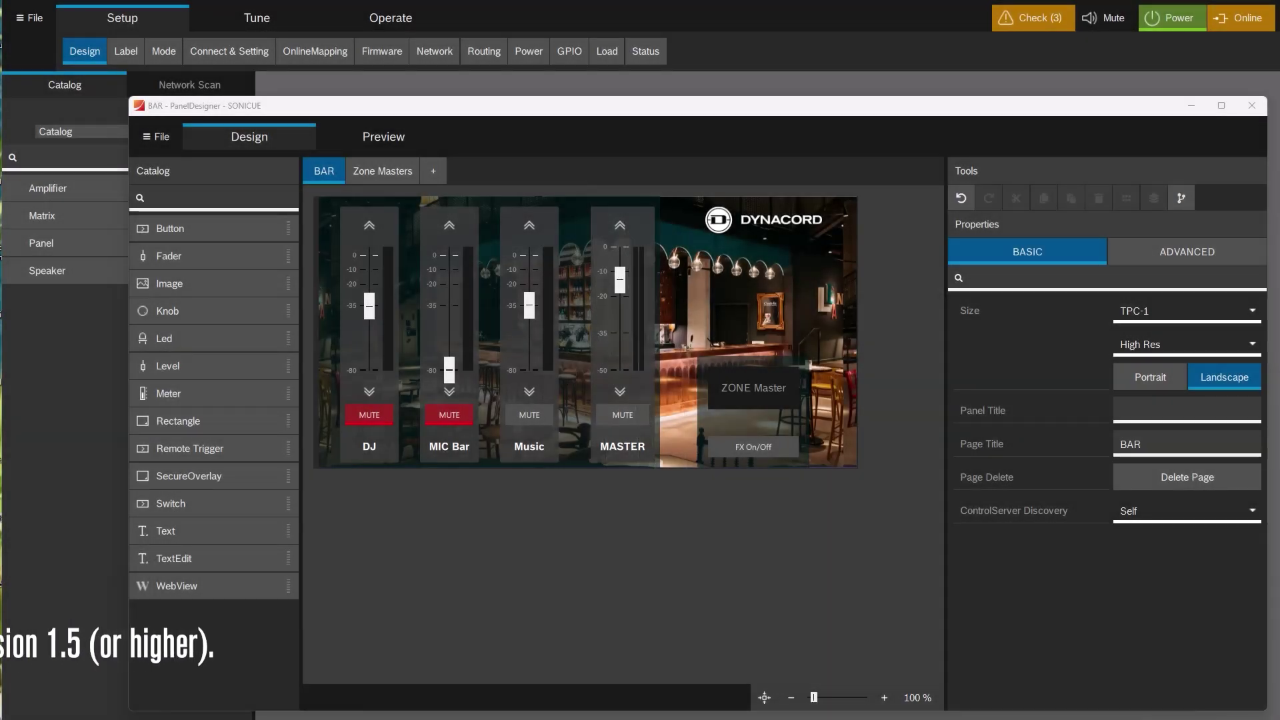
# Place a secure overlay over ZONE Master, set a new PIN and a 5 s reset timer.
pyautogui.moveTo(200, 475); pyautogui.dragTo(754, 422)
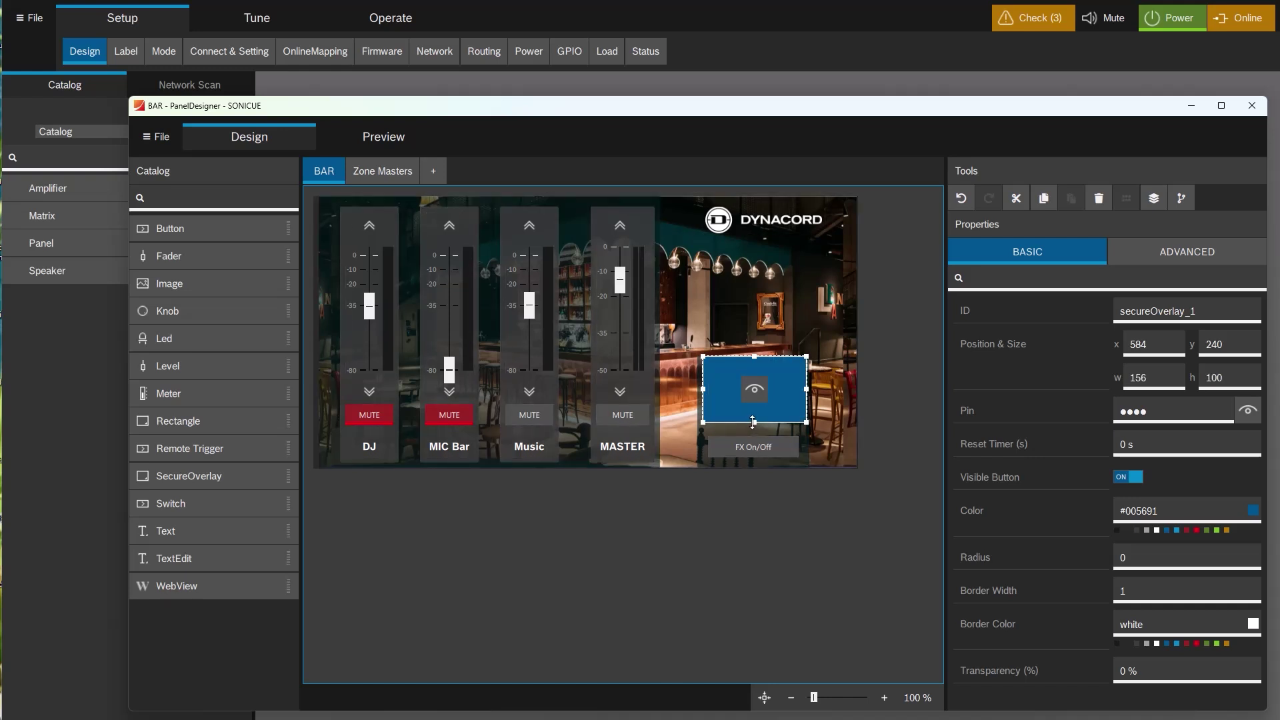
pyautogui.click(1247, 410)
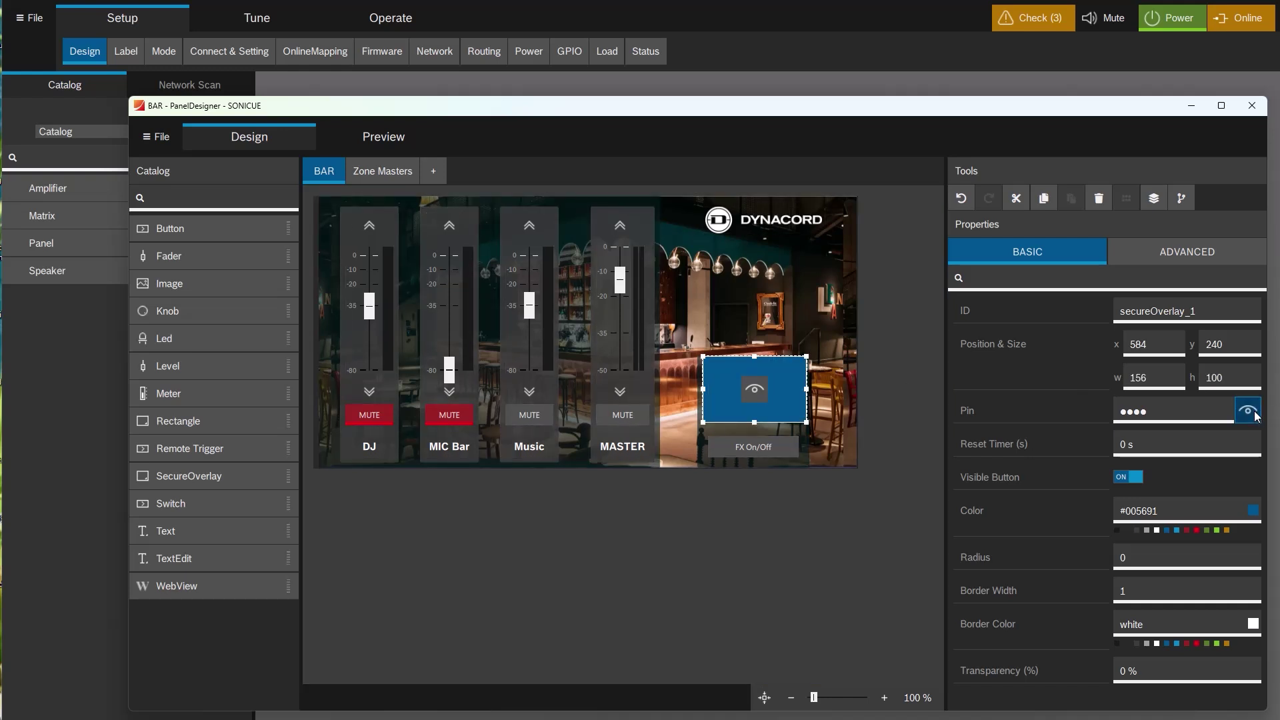
pyautogui.click(1173, 412)
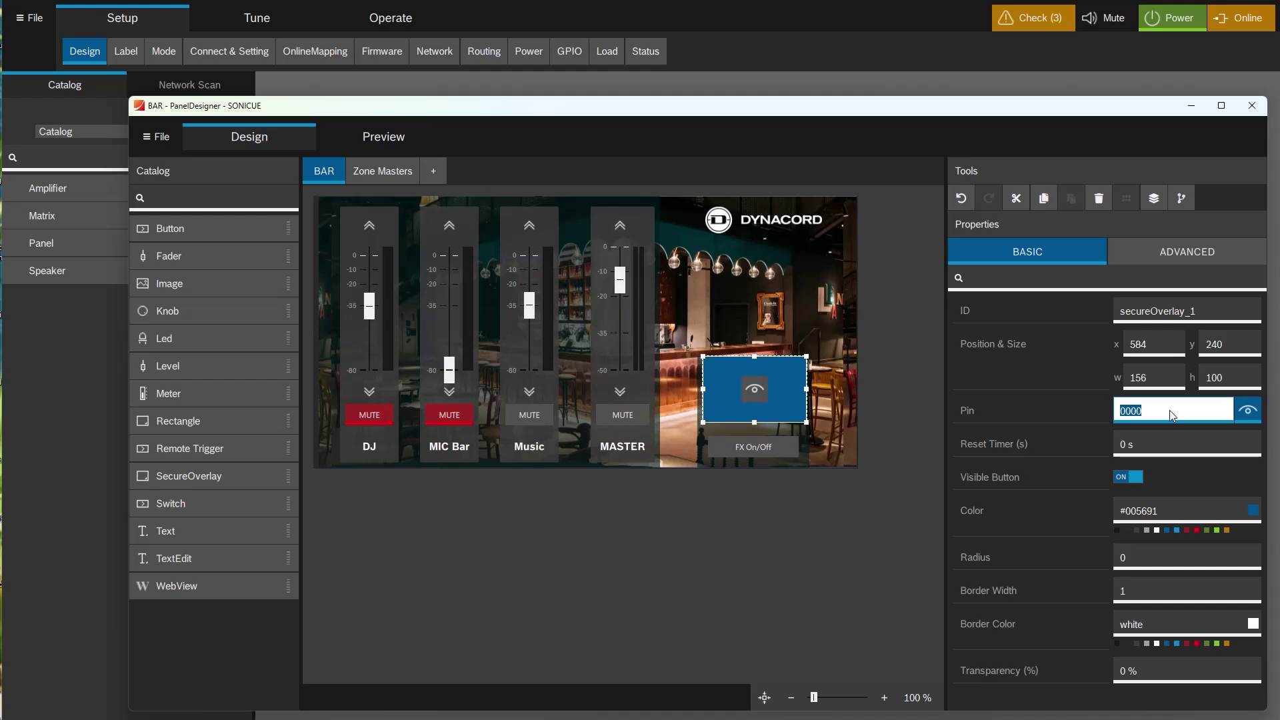
pyautogui.write('1234')
pyautogui.click(1147, 450)
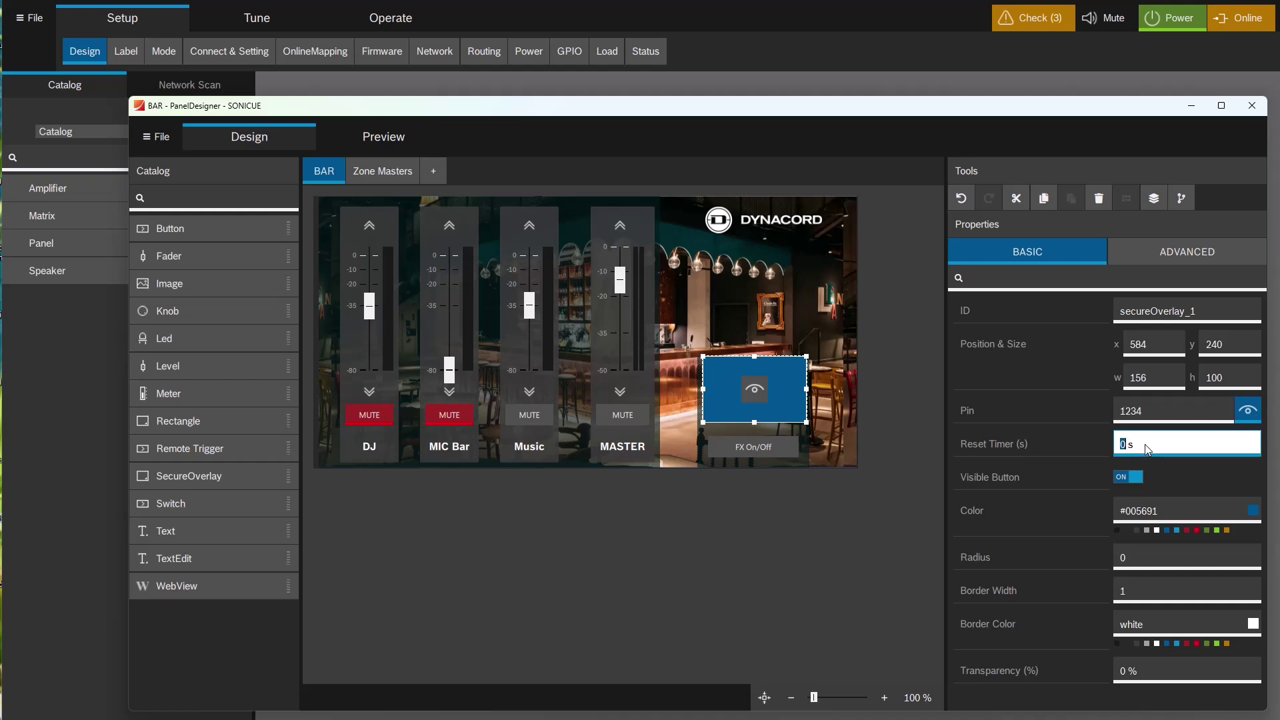
pyautogui.write('5')
# Turn off the overlay's visible button, set its colour alpha to 0, and preview the BAR page.
pyautogui.click(1134, 477)
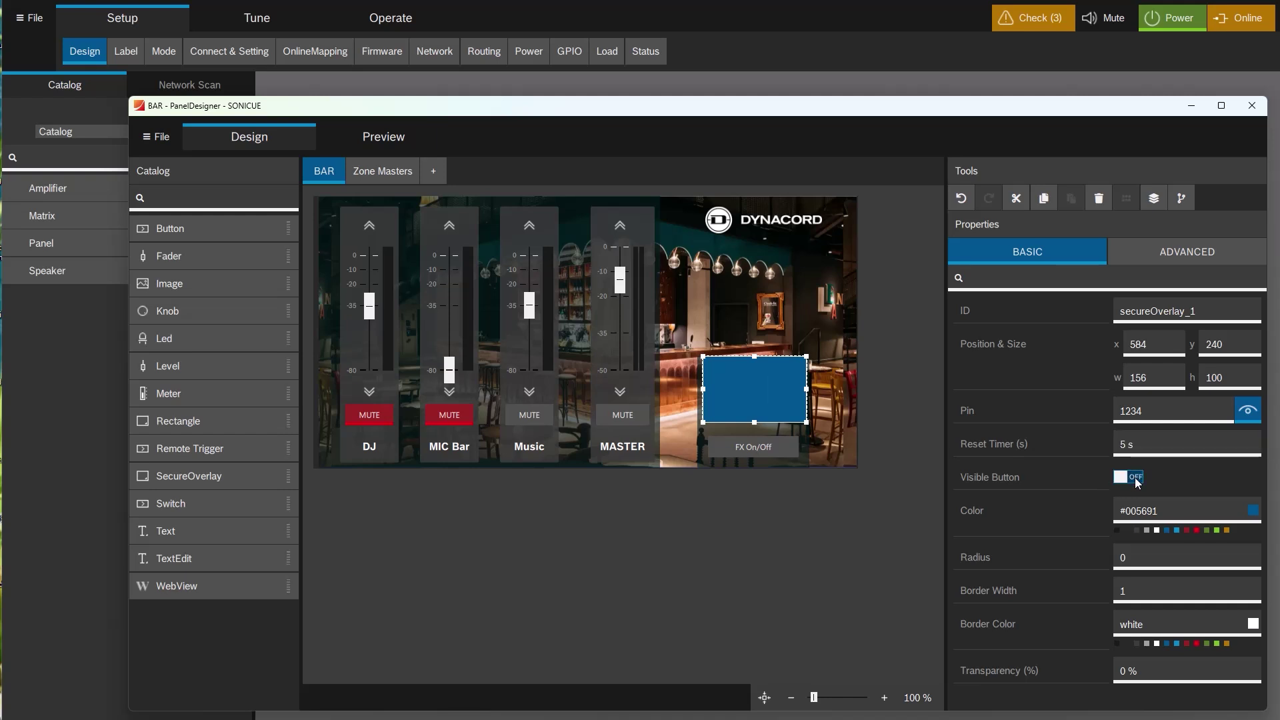
pyautogui.click(1253, 510)
pyautogui.moveTo(800, 514); pyautogui.dragTo(597, 514)
pyautogui.click(699, 585)
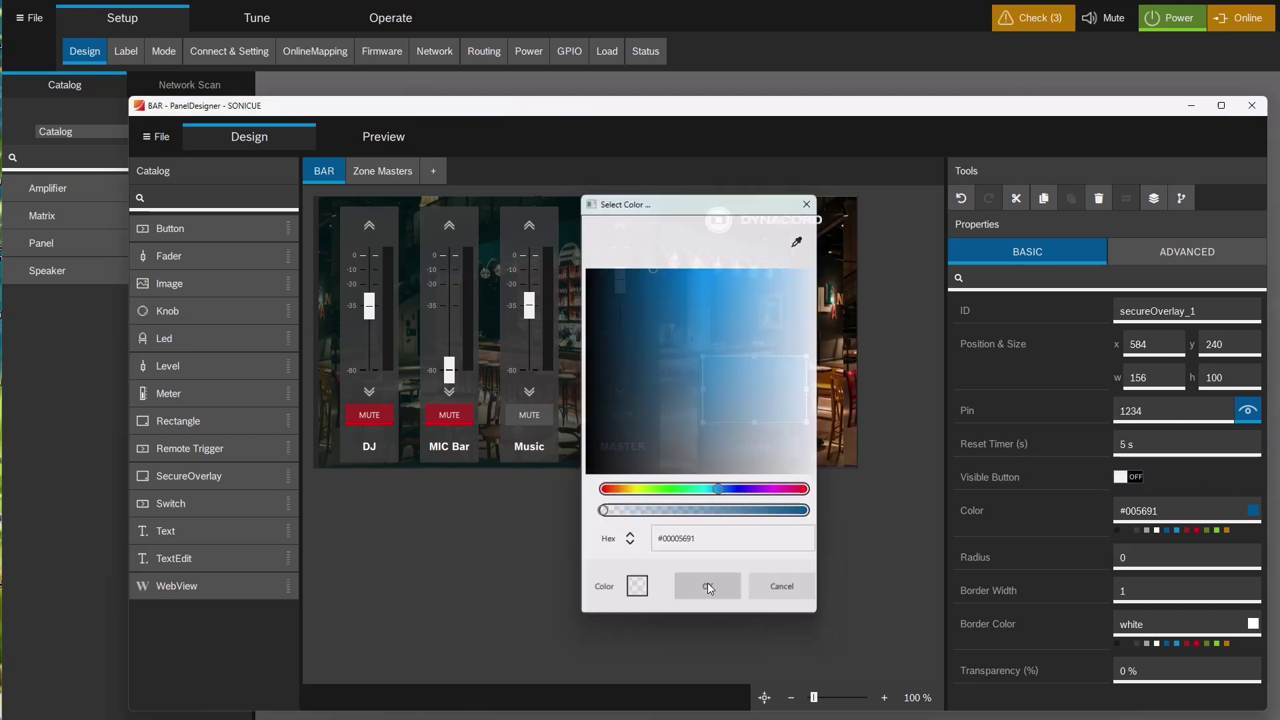
pyautogui.click(558, 439)
pyautogui.click(394, 136)
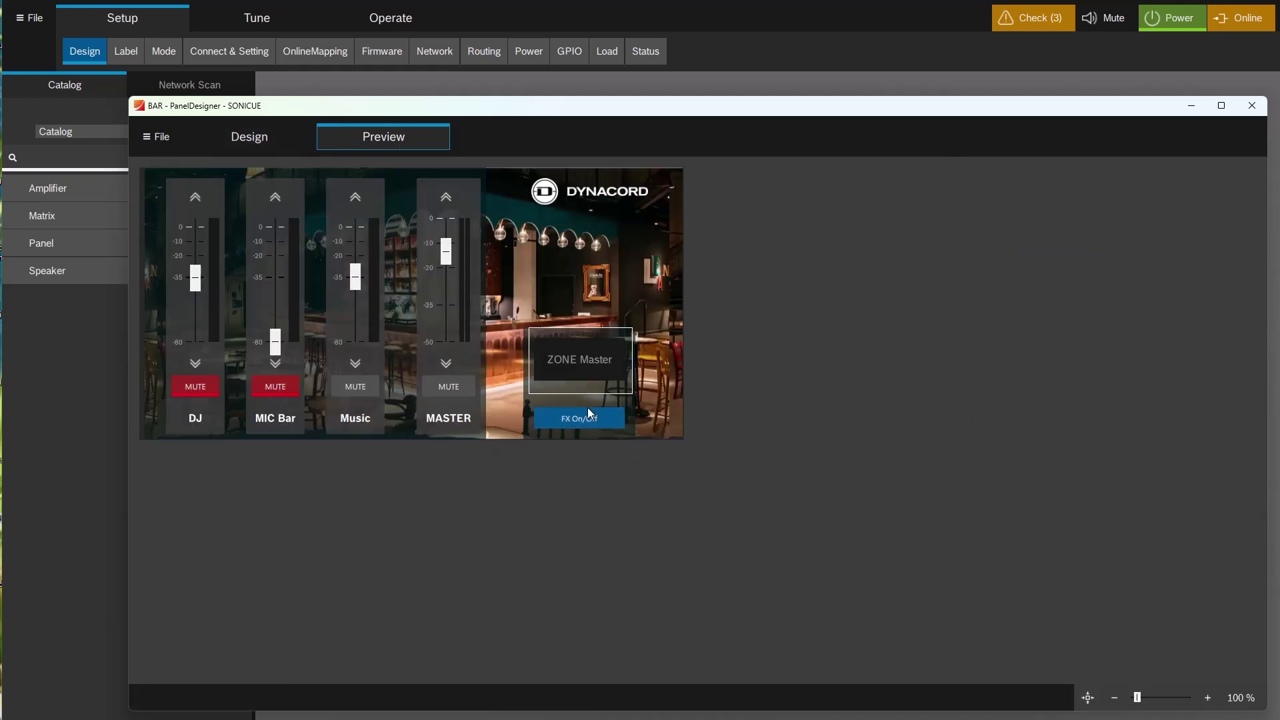
# Unlock ZONE Master in the preview by entering the PIN, then open the BAR Mixer page.
pyautogui.click(579, 363)
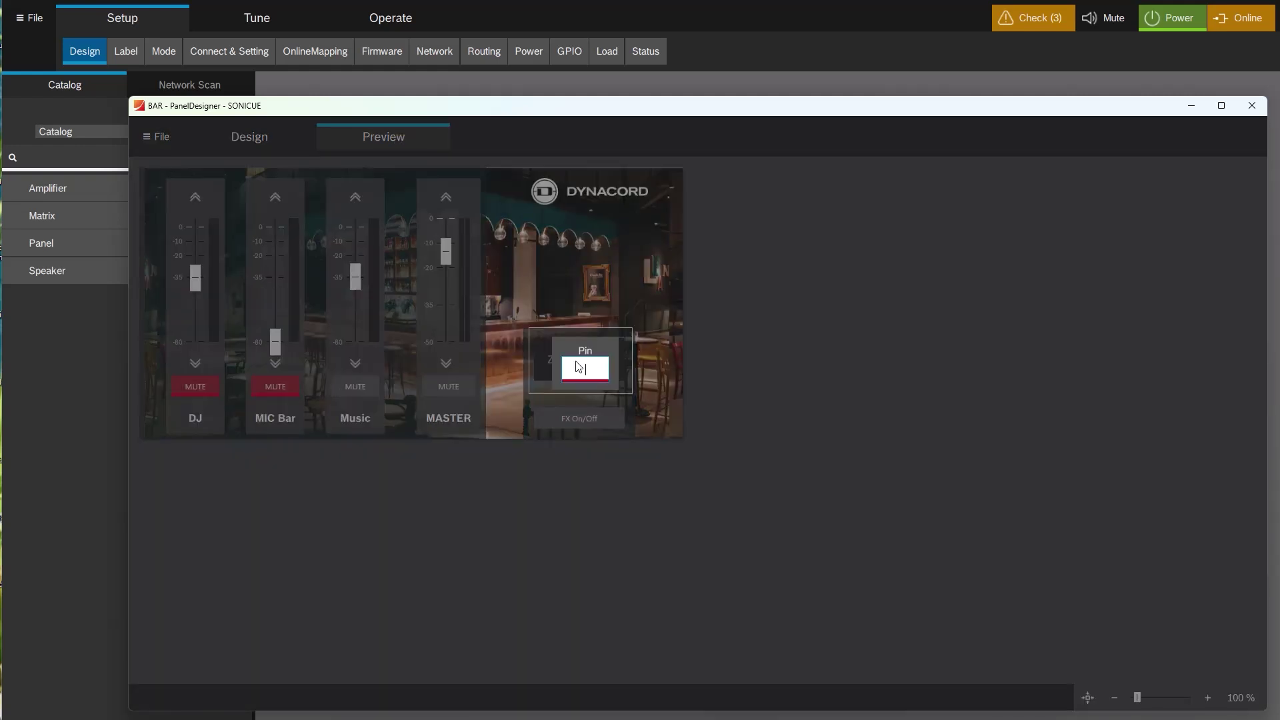
pyautogui.write('1111')
pyautogui.press('Return')
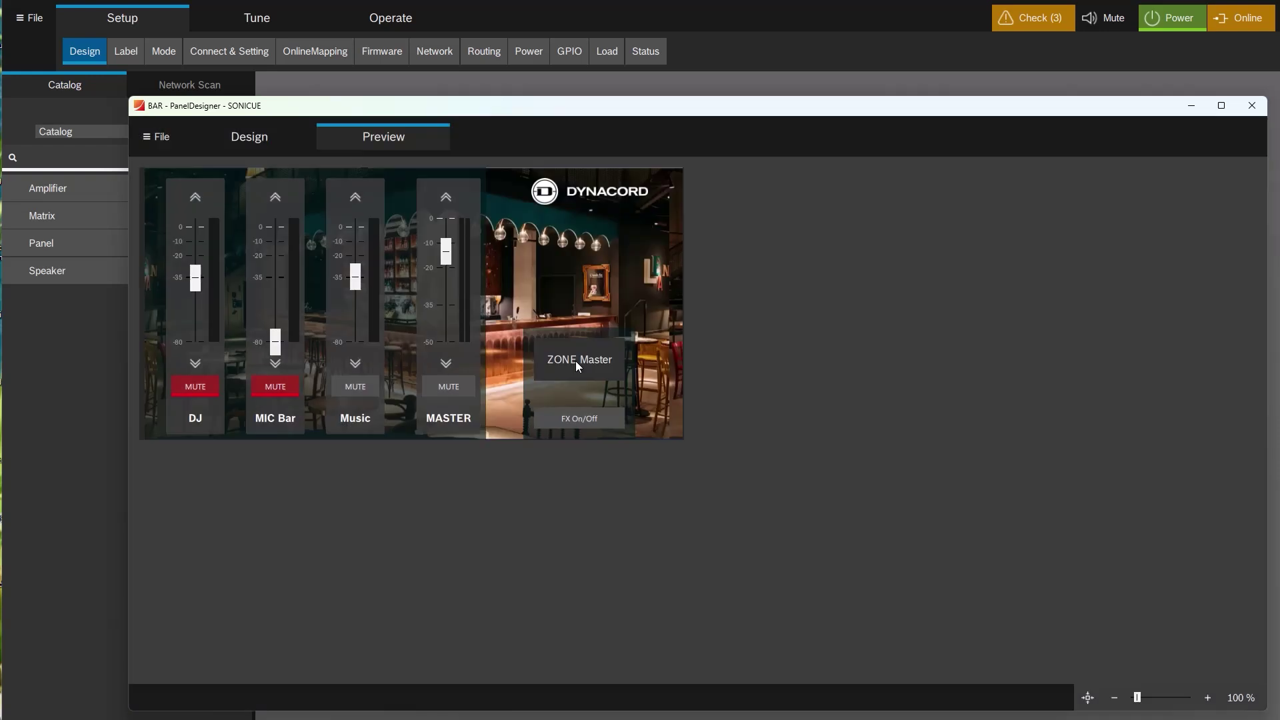
pyautogui.click(594, 348)
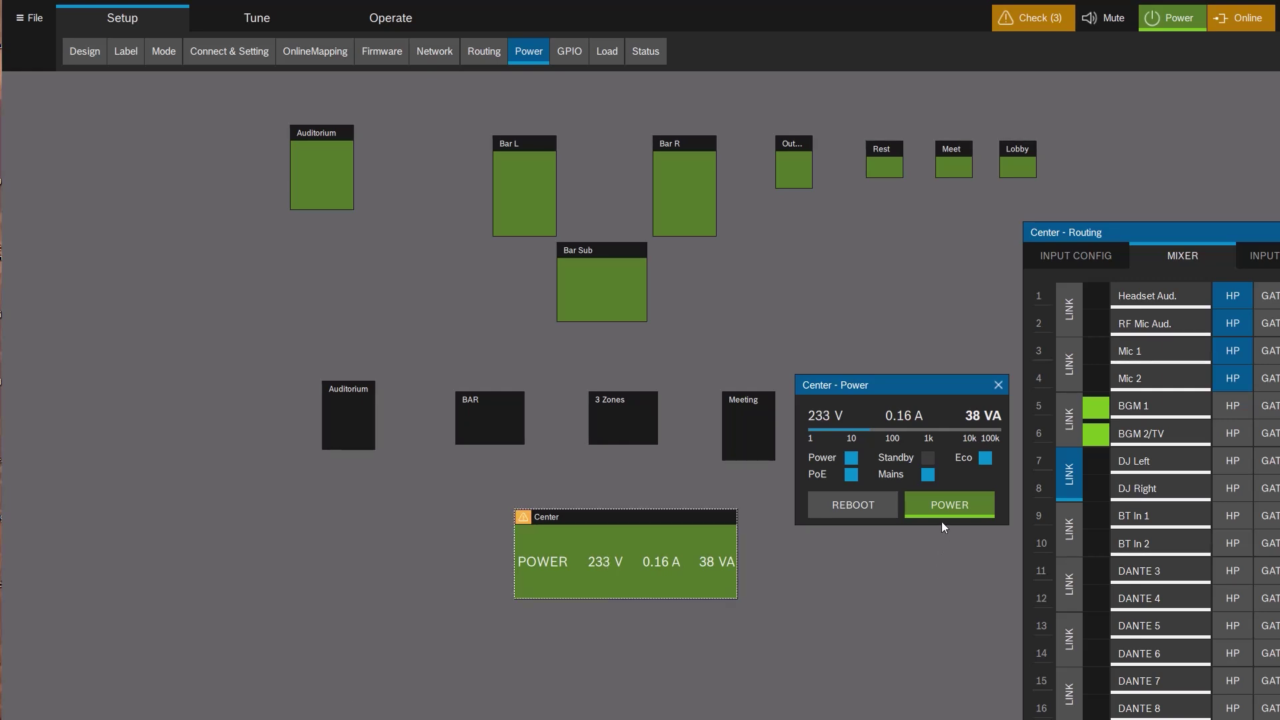
pyautogui.click(942, 500)
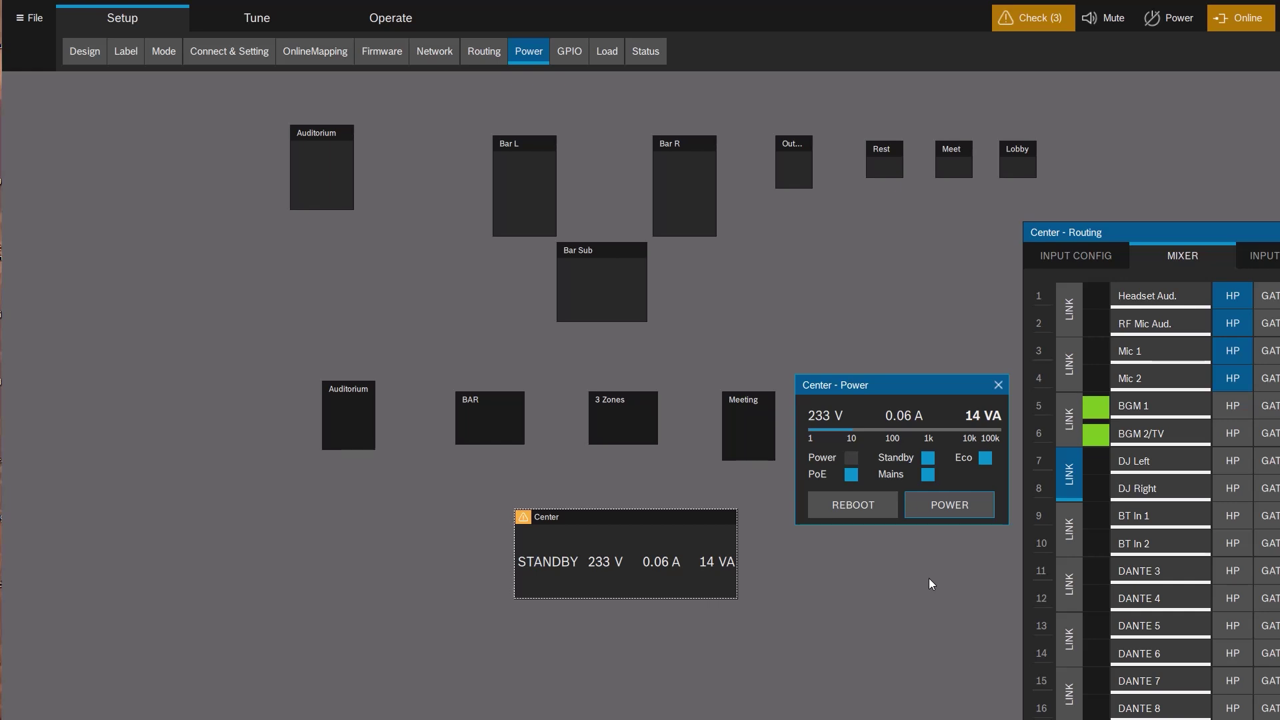
pyautogui.click(944, 505)
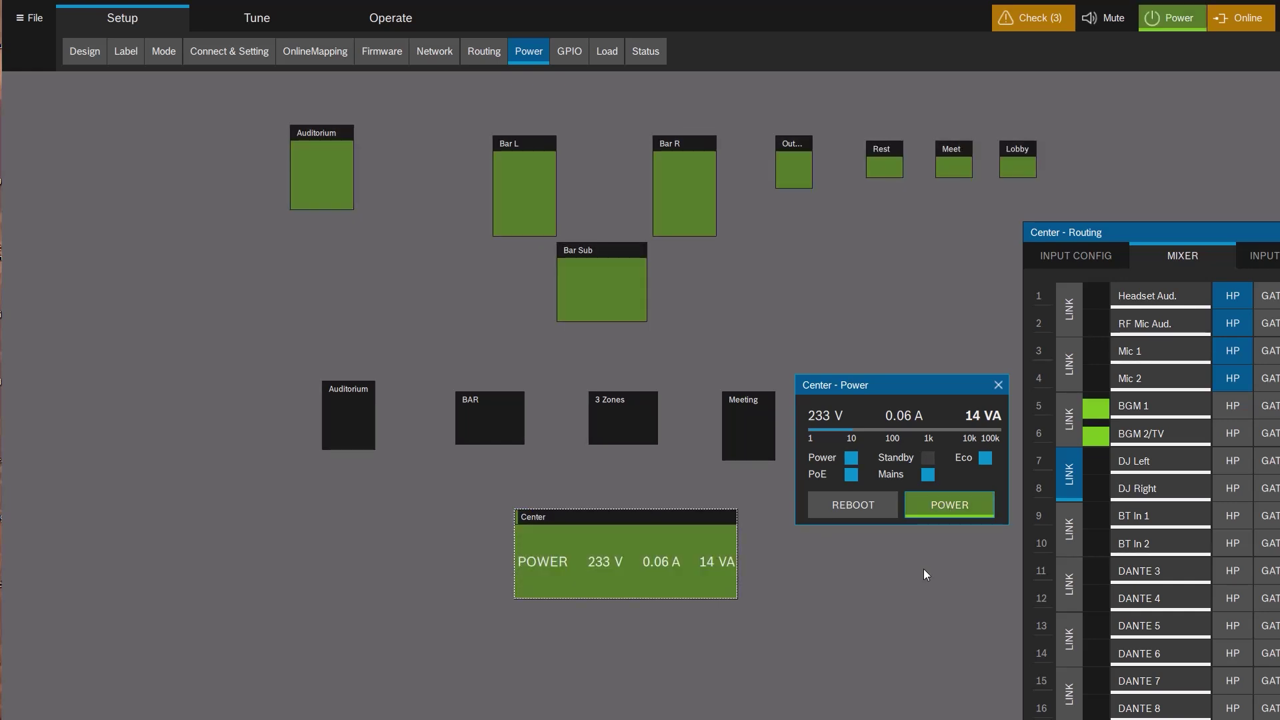